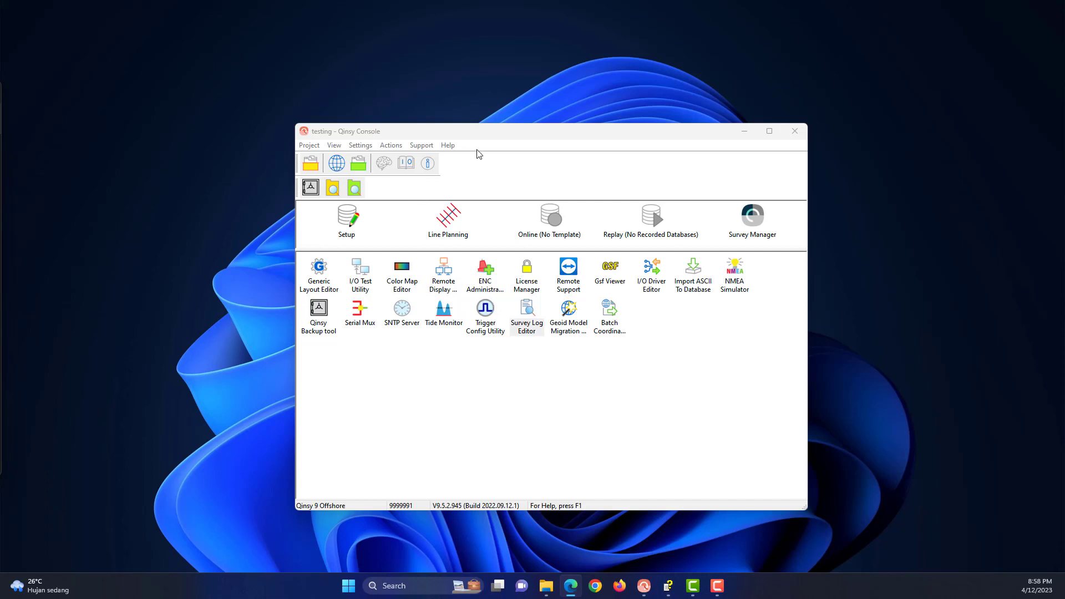
{"action": "left_click_drag", "start_coordinate": [494, 135], "coordinate": [443, 139]}
{"action": "left_click", "coordinate": [433, 322]}
{"action": "left_click", "coordinate": [475, 332]}
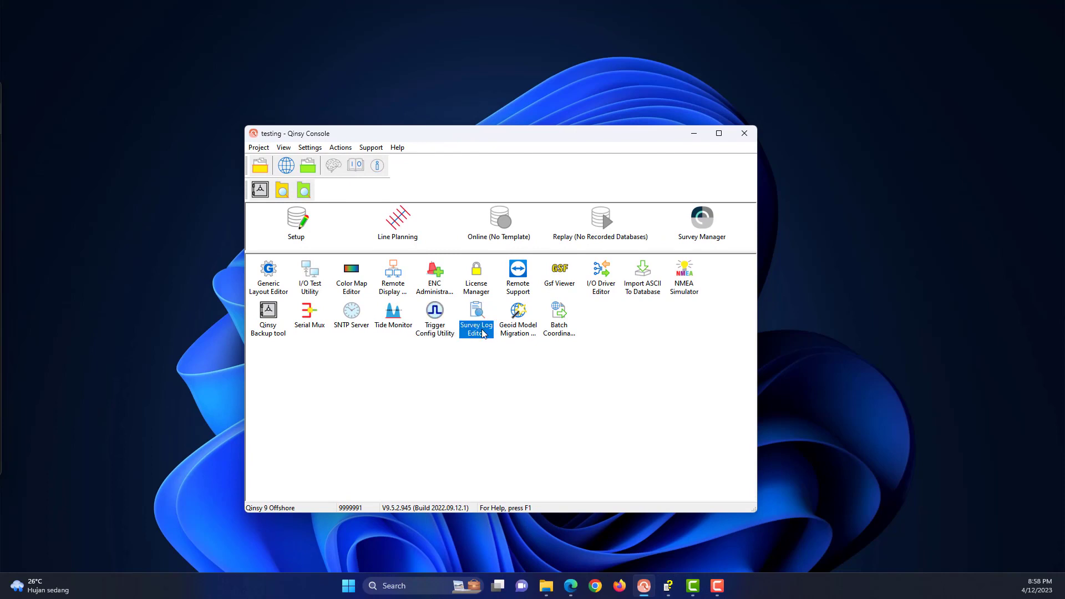
{"action": "left_click", "coordinate": [508, 324]}
{"action": "right_click", "coordinate": [508, 324]}
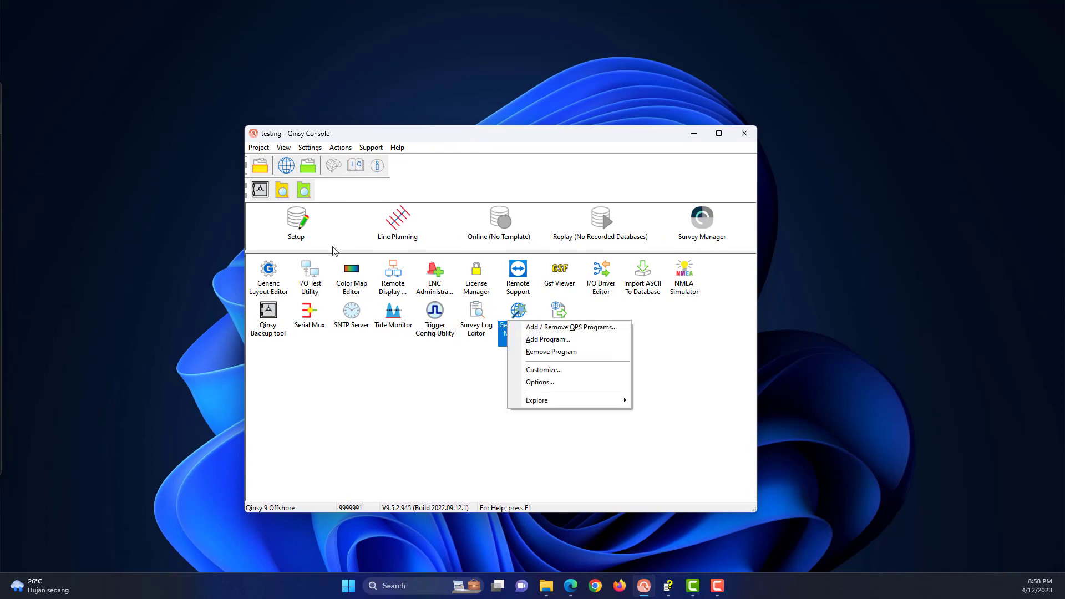
{"action": "left_click", "coordinate": [335, 346]}
{"action": "left_click", "coordinate": [335, 346]}
{"action": "right_click", "coordinate": [304, 228]}
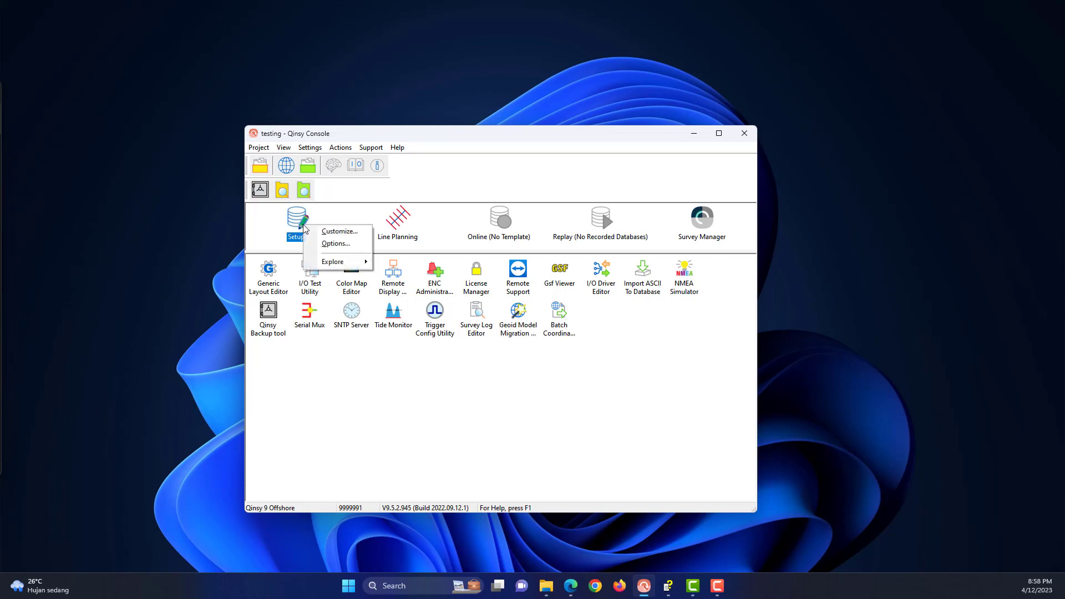
{"action": "mouse_move", "coordinate": [365, 264]}
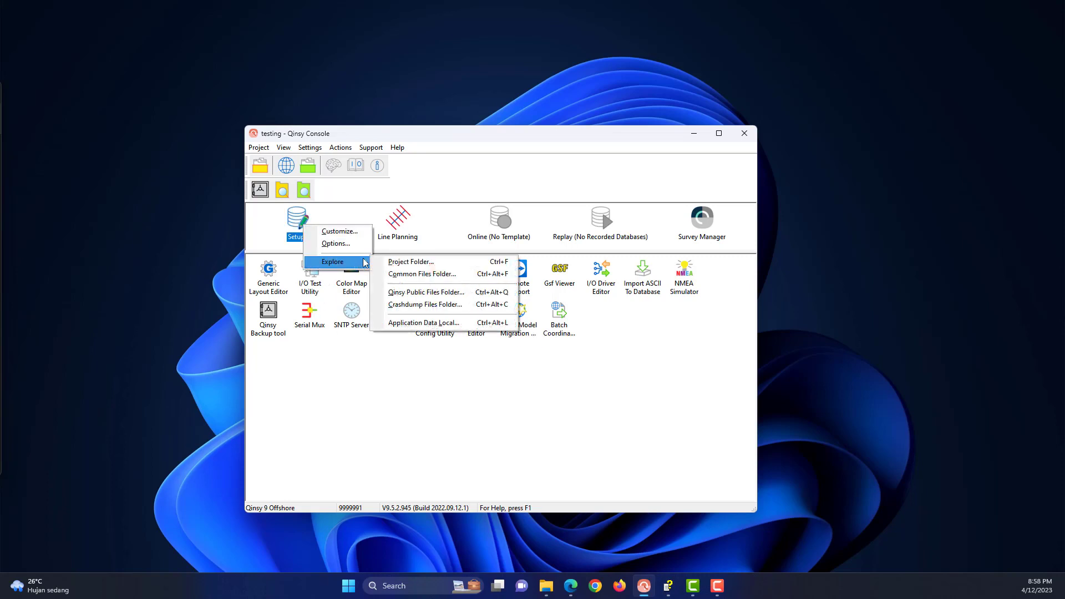
{"action": "right_click", "coordinate": [589, 327]}
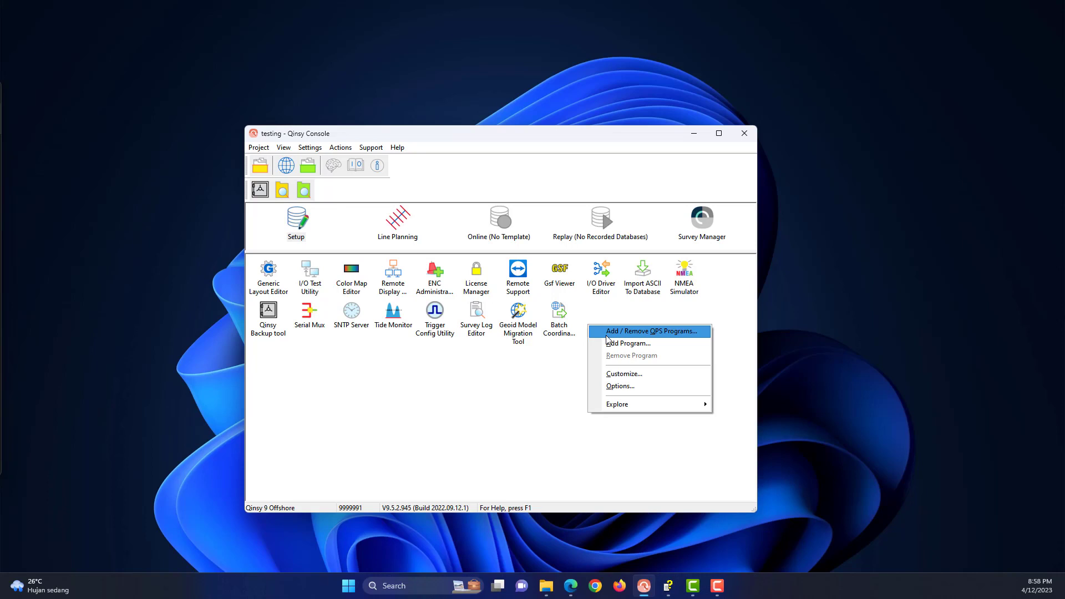
{"action": "mouse_move", "coordinate": [614, 408]}
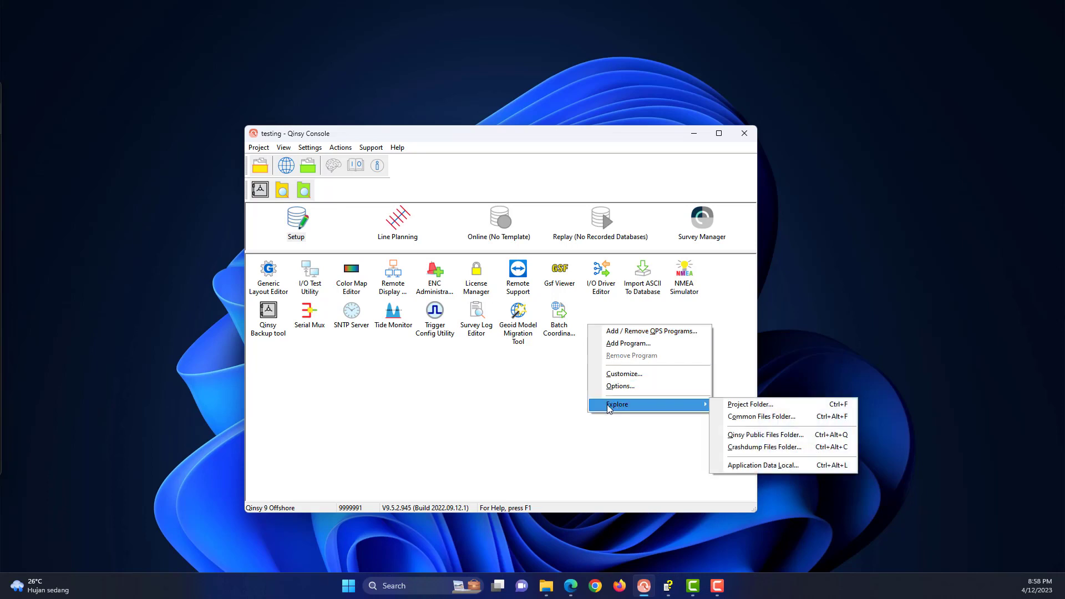
{"action": "left_click", "coordinate": [524, 391]}
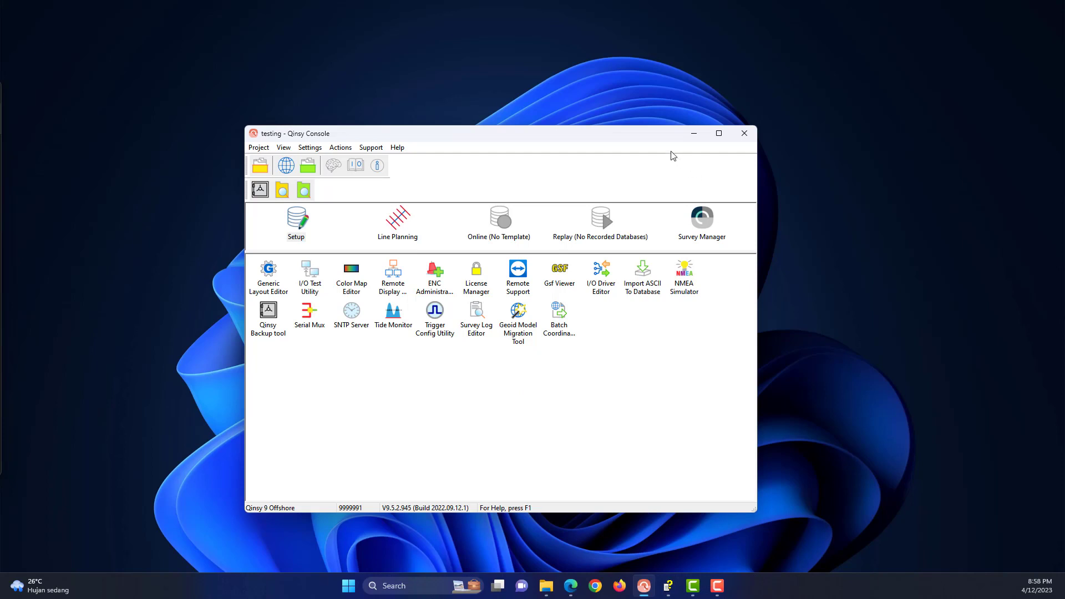
{"action": "left_click", "coordinate": [260, 147]}
{"action": "mouse_move", "coordinate": [289, 148]}
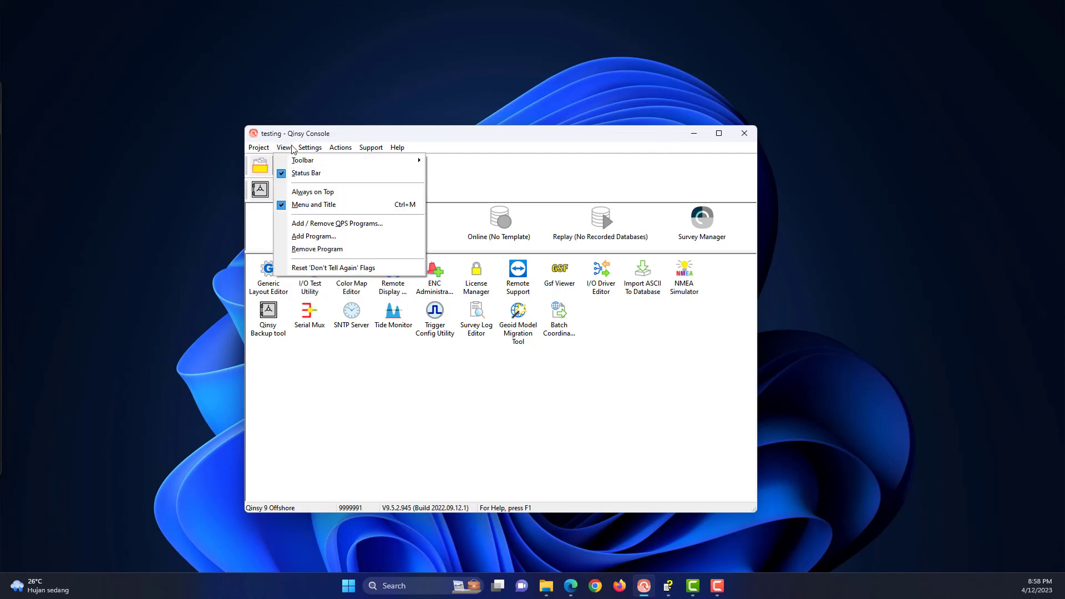
{"action": "left_click", "coordinate": [728, 455]}
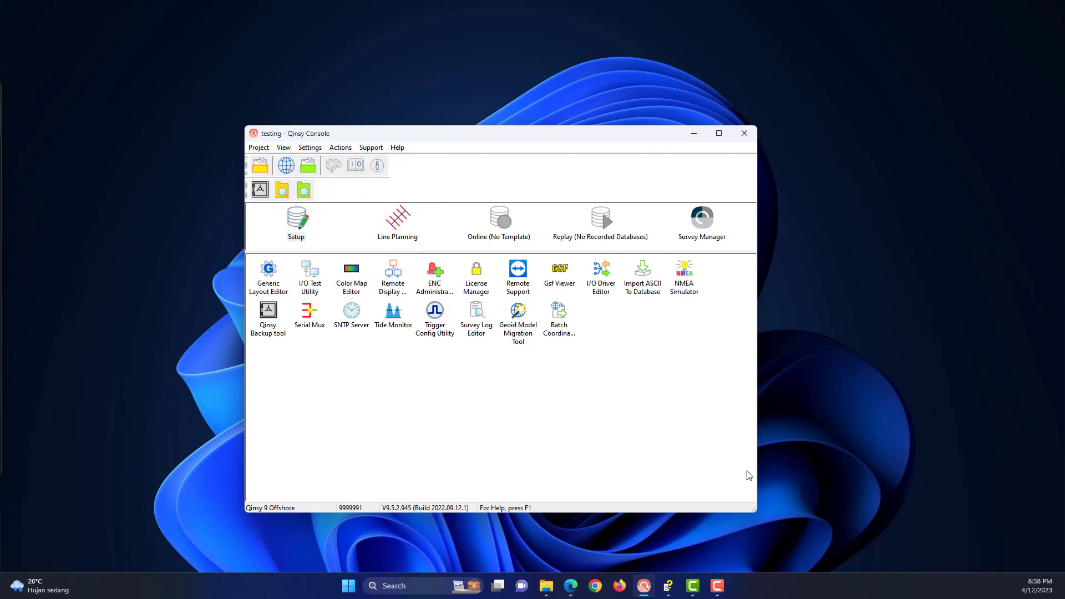
Shrink the Qinsy Console window in both width and height
{"action": "left_click_drag", "start_coordinate": [755, 511], "coordinate": [713, 442]}
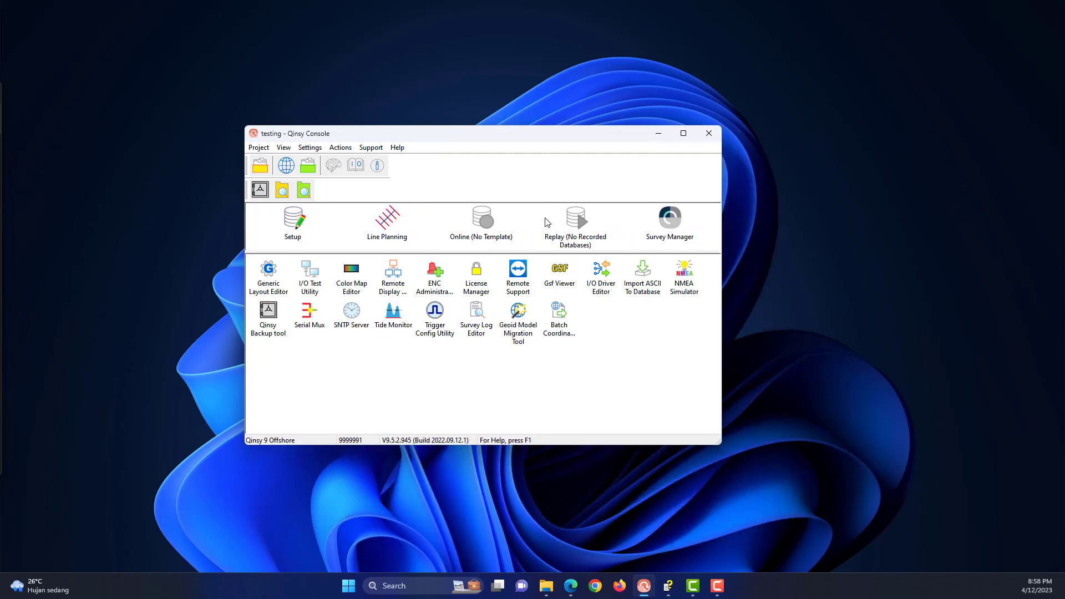
{"action": "left_click", "coordinate": [577, 225]}
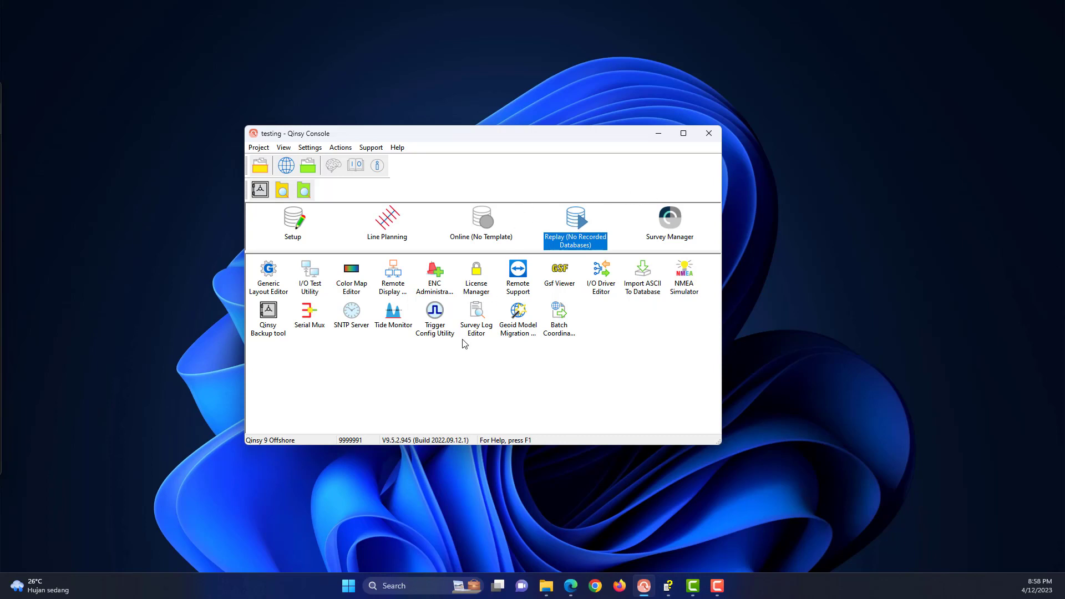
{"action": "left_click", "coordinate": [458, 357]}
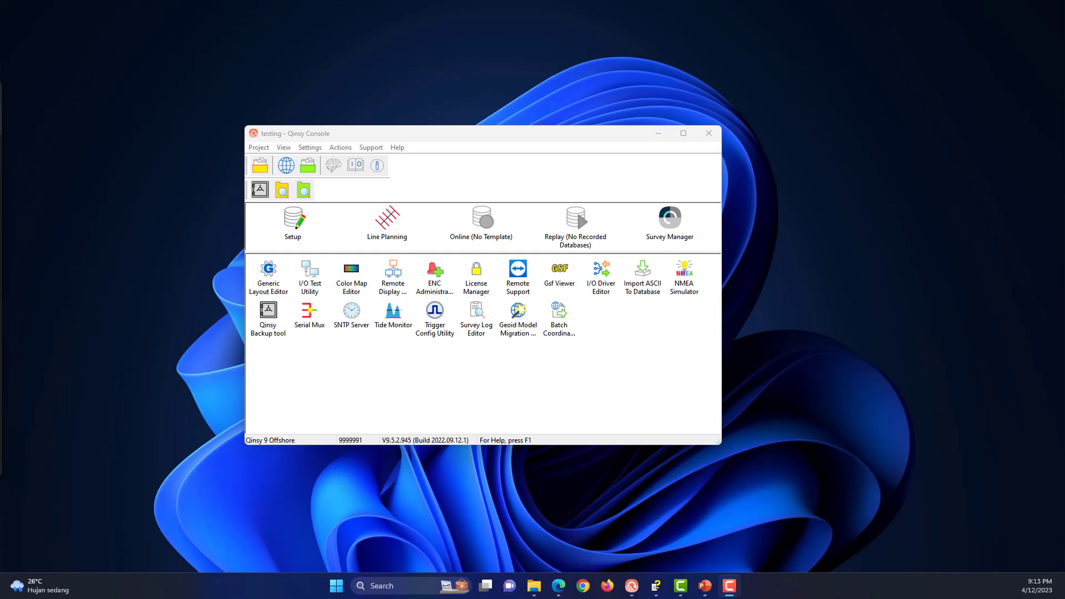
Open the database Setup program and move the Qinsy Console window so that it only partly overlaps the Template Manager
{"action": "left_click", "coordinate": [304, 225]}
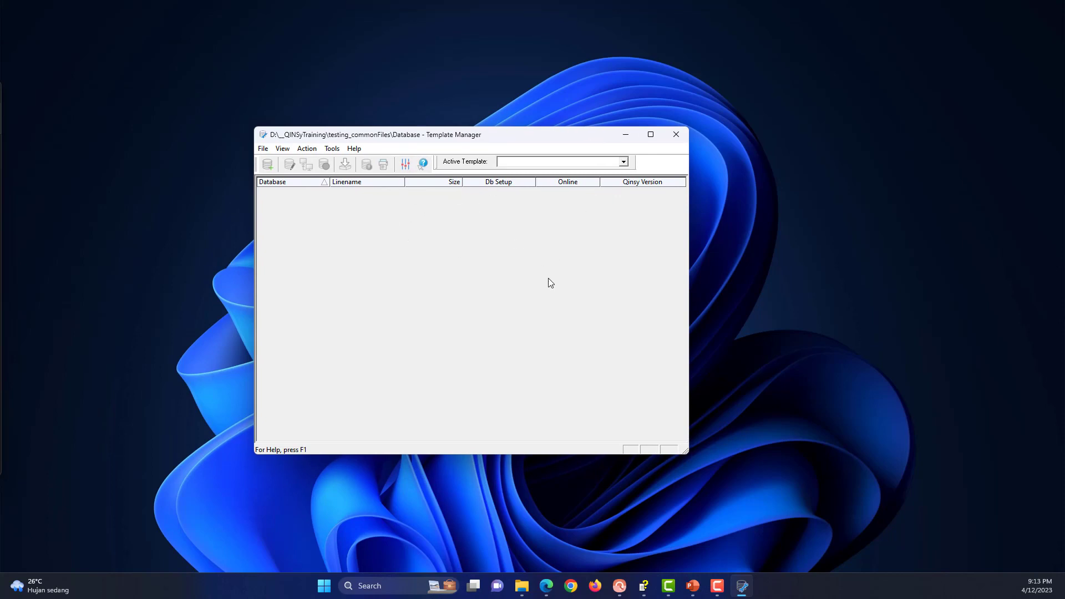
{"action": "left_click", "coordinate": [621, 585]}
{"action": "left_click_drag", "start_coordinate": [533, 140], "coordinate": [699, 204]}
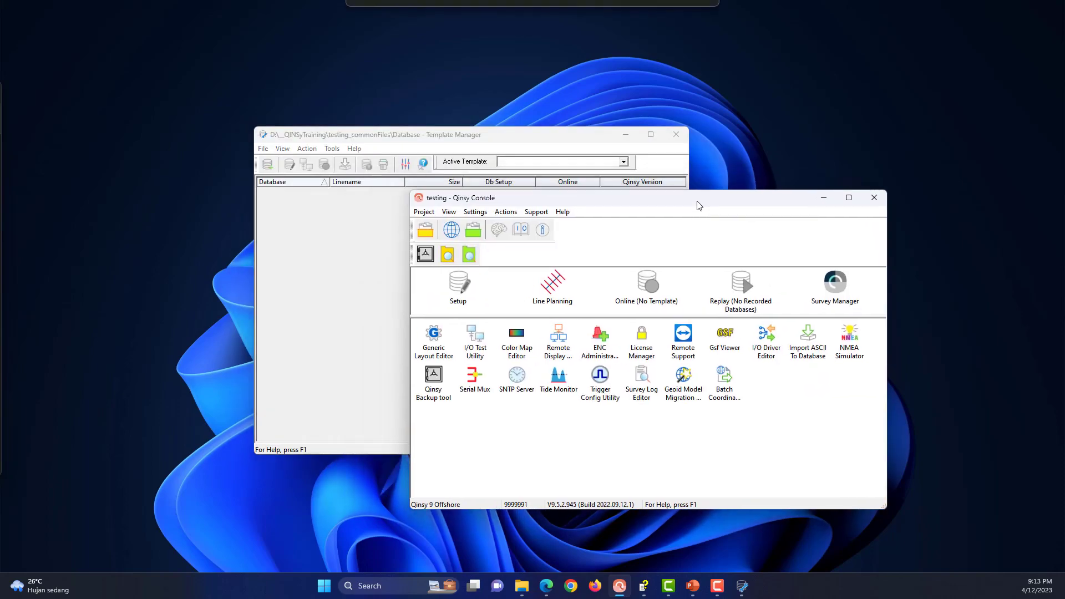
{"action": "left_click", "coordinate": [353, 149]}
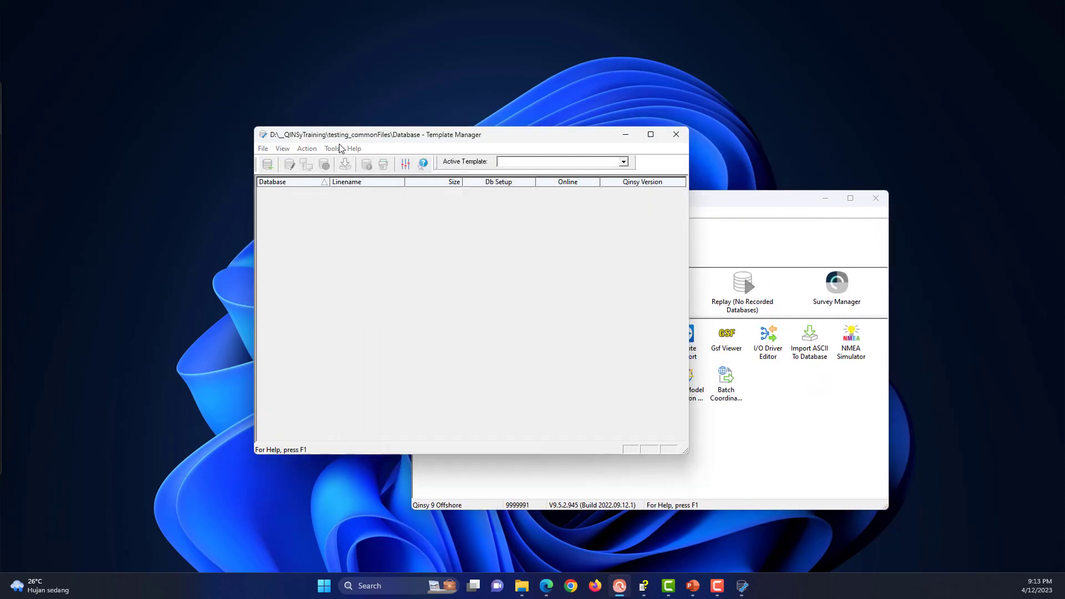
{"action": "left_click", "coordinate": [746, 219]}
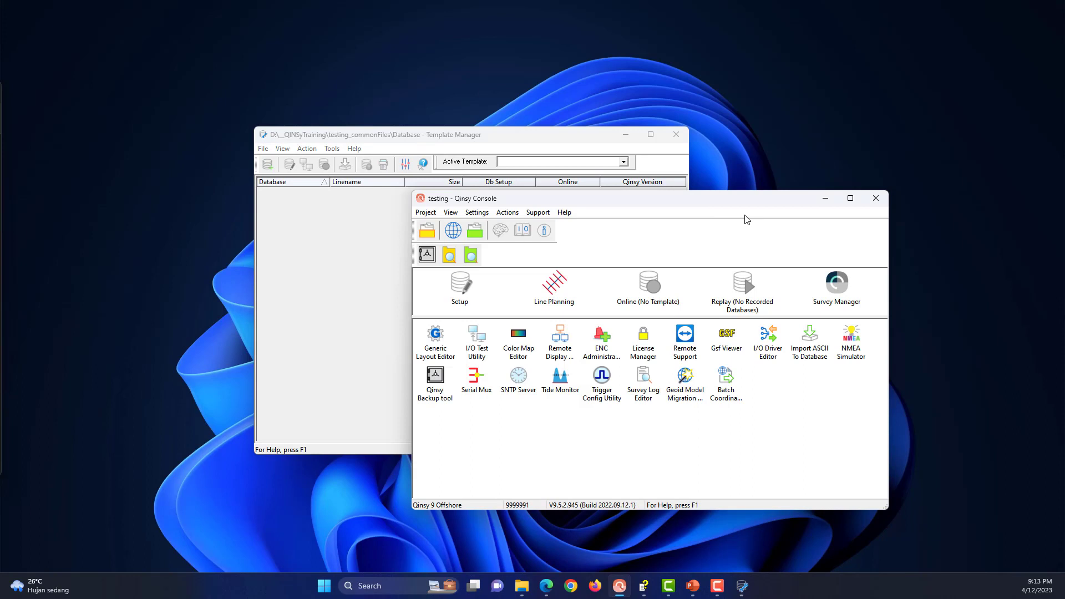
Review the testing project's details and the project creation options in an enlarged Projects window, and close it
{"action": "left_click", "coordinate": [431, 233]}
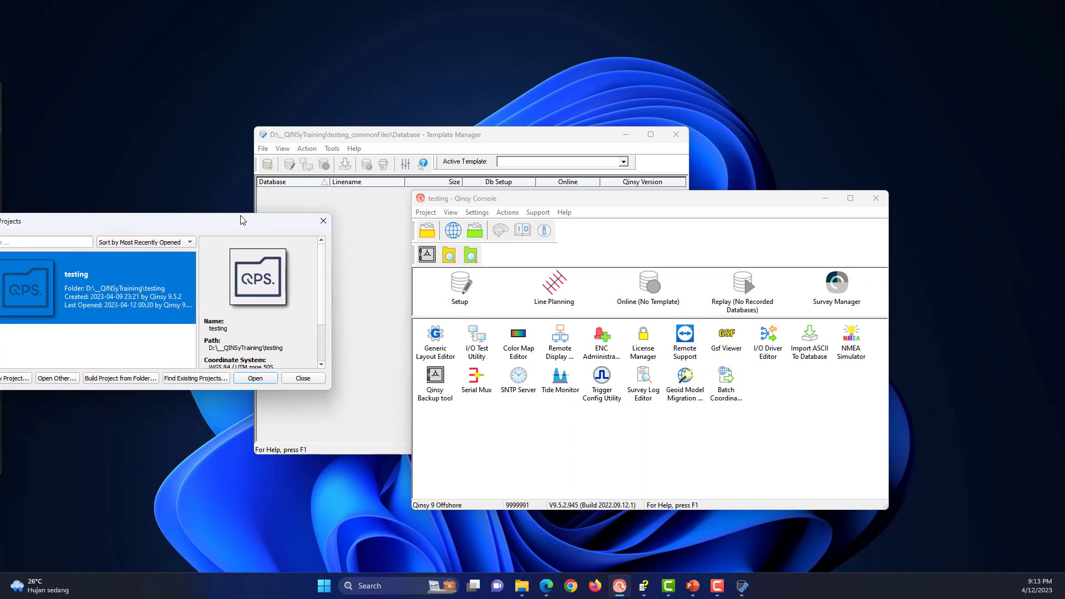
{"action": "left_click_drag", "start_coordinate": [327, 135], "coordinate": [274, 242]}
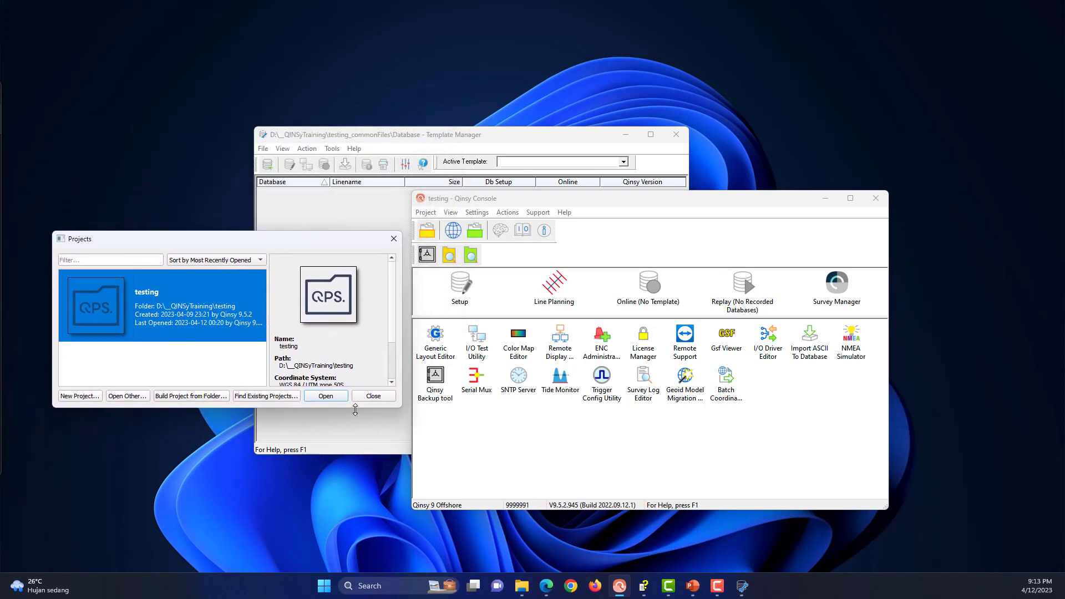
{"action": "left_click_drag", "start_coordinate": [400, 408], "coordinate": [584, 520]}
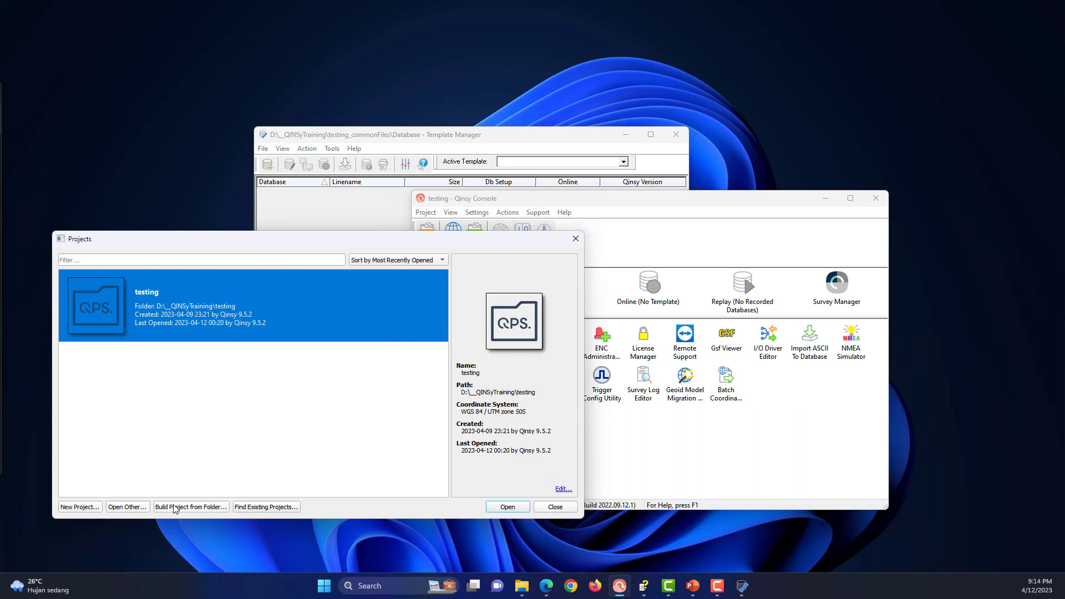
{"action": "left_click", "coordinate": [557, 506]}
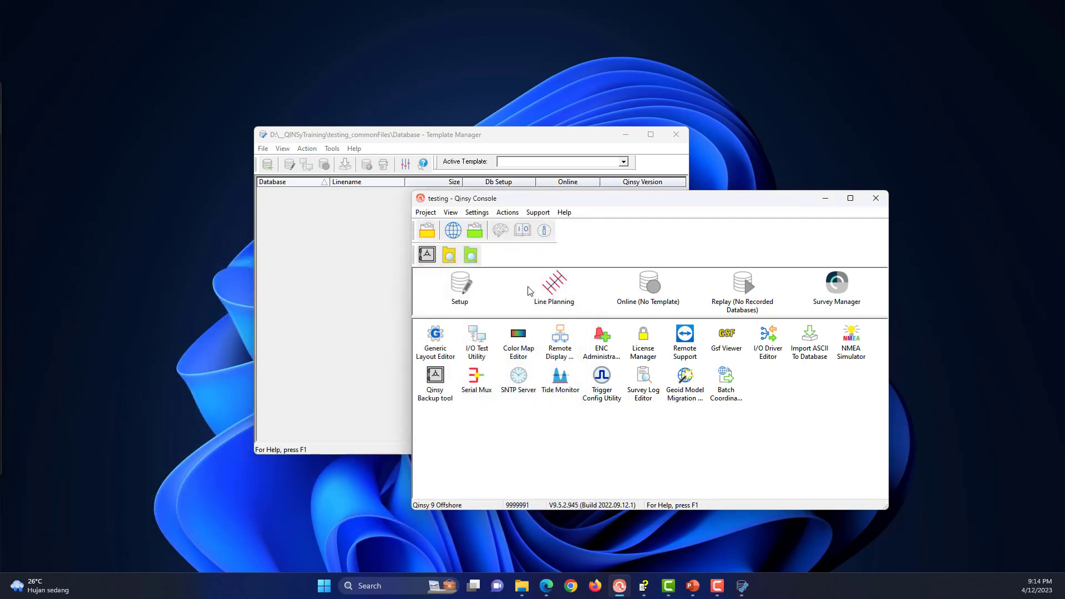
Examine the Common Files Folder Settings with the storage locations per file type, and close them without changes
{"action": "left_click", "coordinate": [478, 232]}
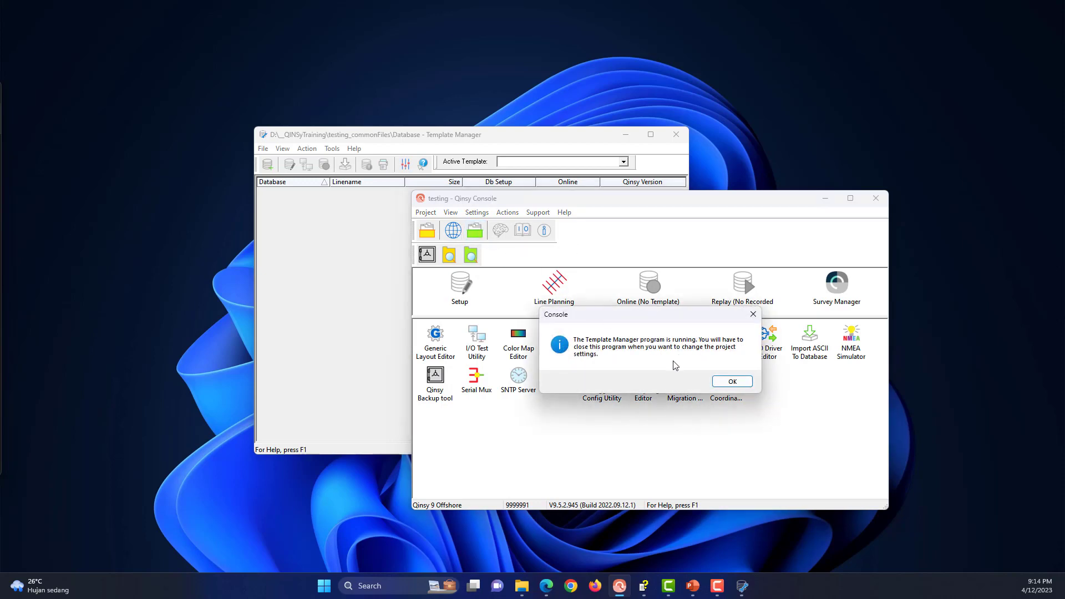
{"action": "left_click", "coordinate": [713, 383]}
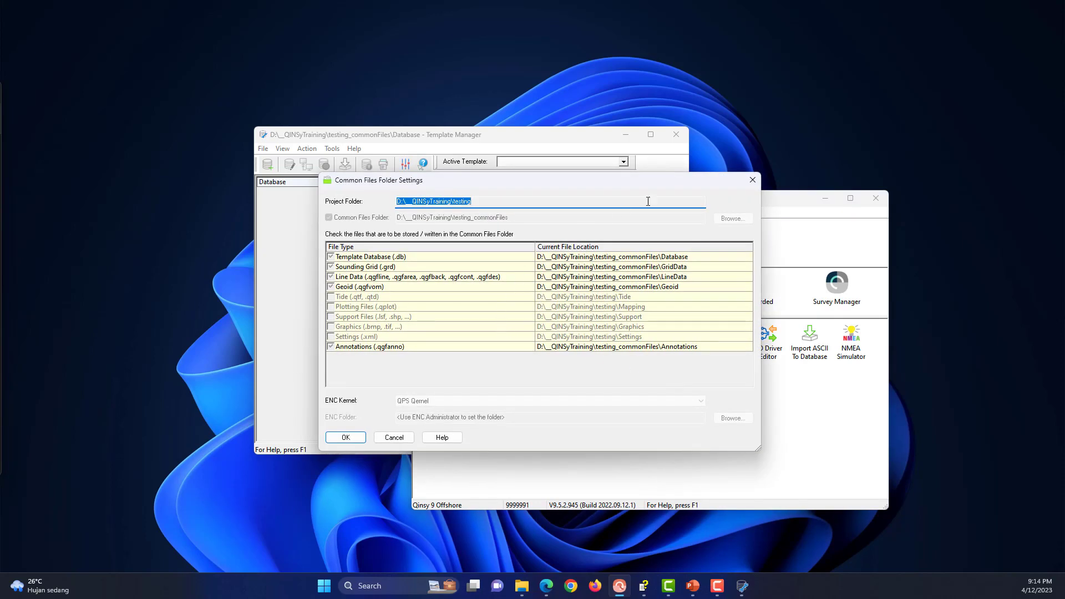
{"action": "left_click", "coordinate": [752, 179]}
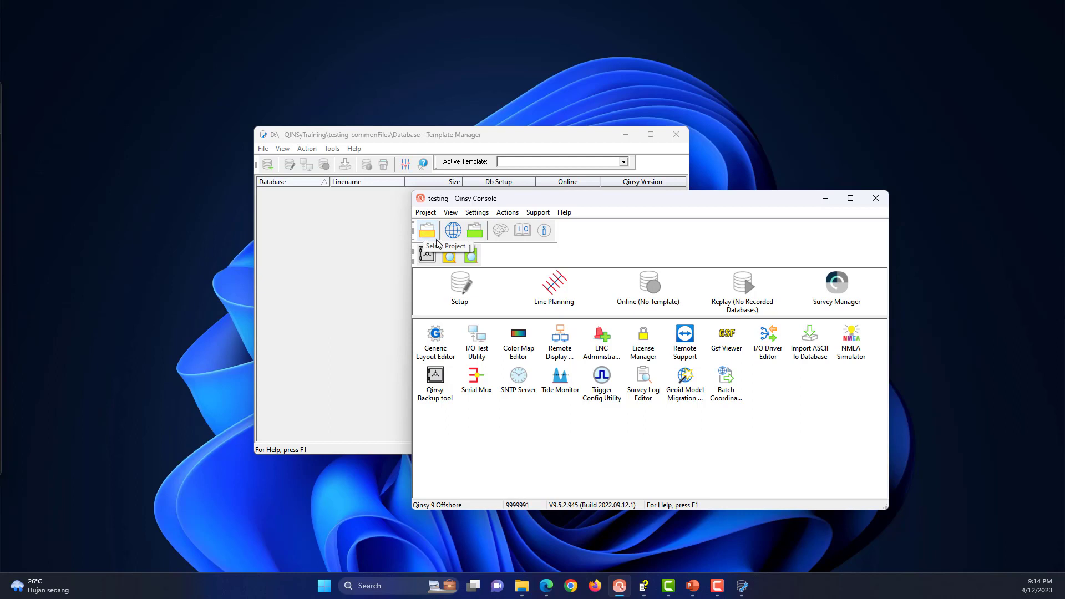
{"action": "left_click", "coordinate": [456, 253]}
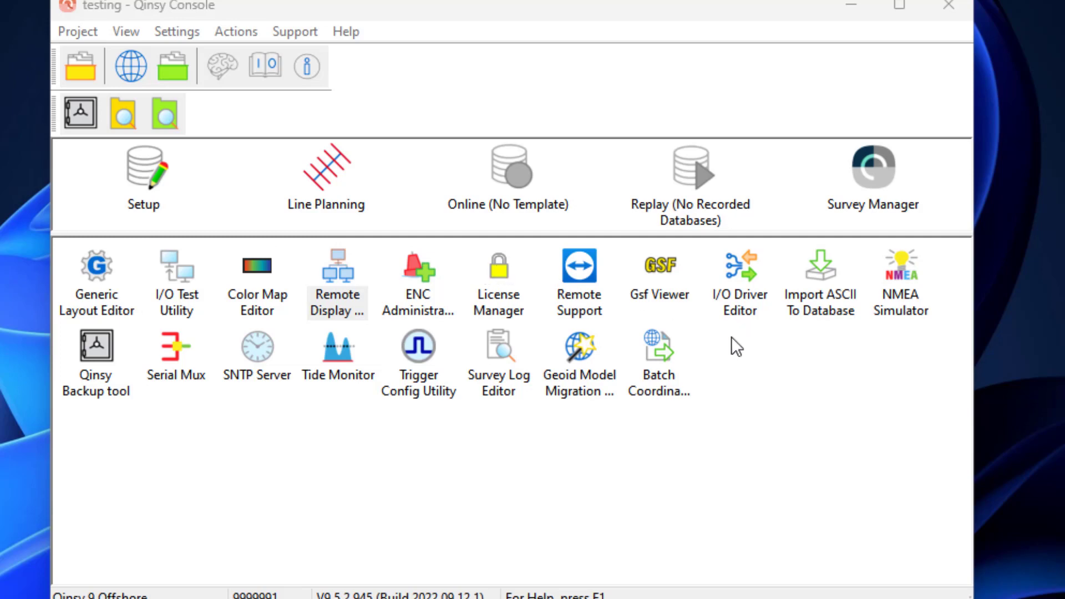
{"action": "right_click", "coordinate": [203, 394]}
{"action": "left_click", "coordinate": [147, 431]}
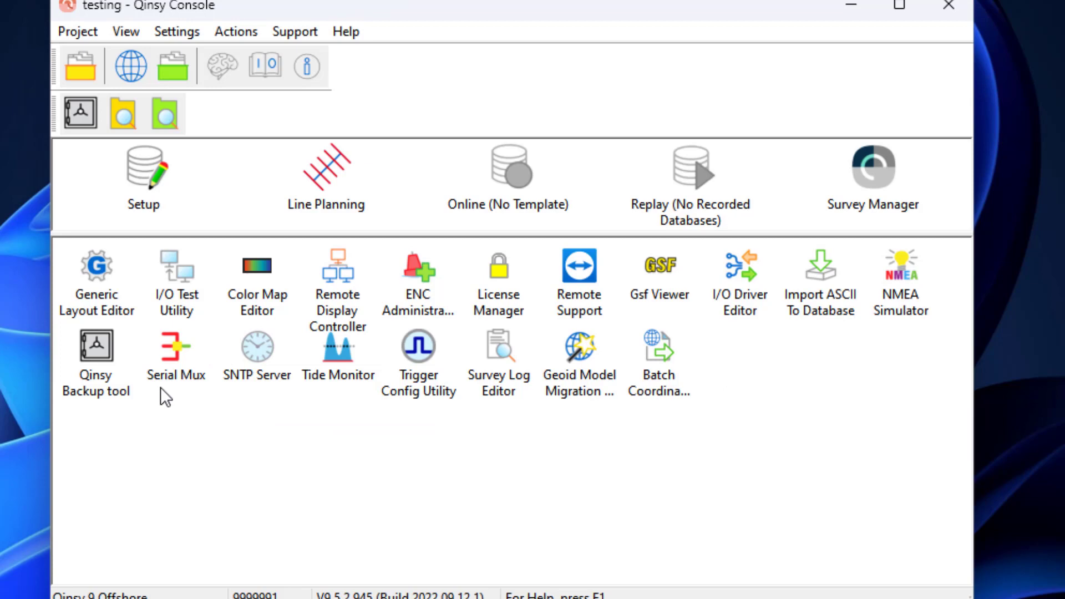
{"action": "left_click", "coordinate": [177, 302]}
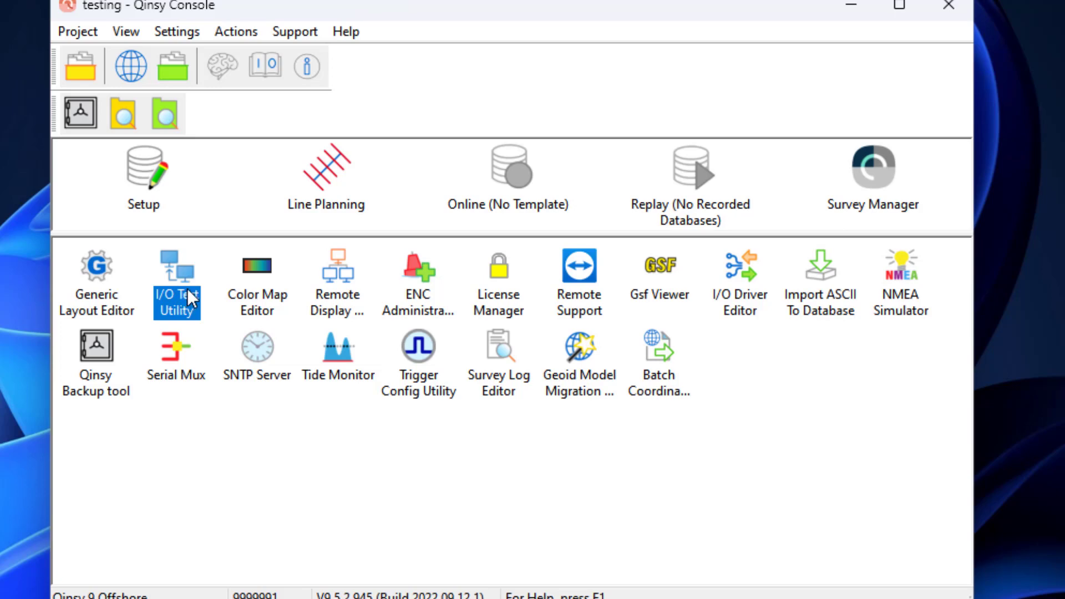
{"action": "left_click", "coordinate": [258, 299]}
{"action": "left_click", "coordinate": [741, 282]}
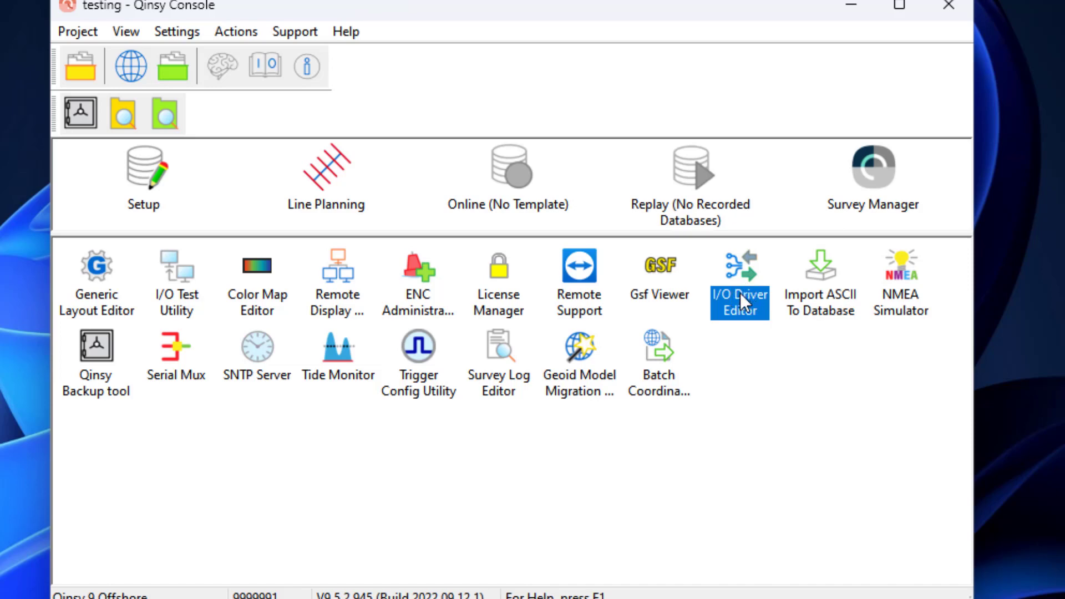
{"action": "left_click", "coordinate": [98, 299]}
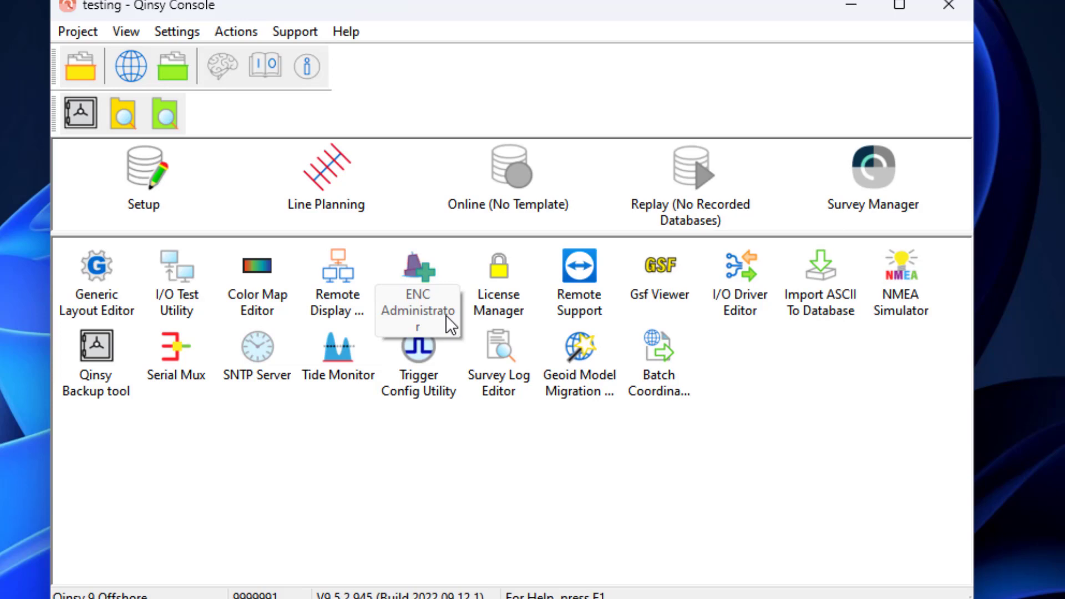
{"action": "left_click", "coordinate": [445, 315]}
{"action": "left_click", "coordinate": [351, 295]}
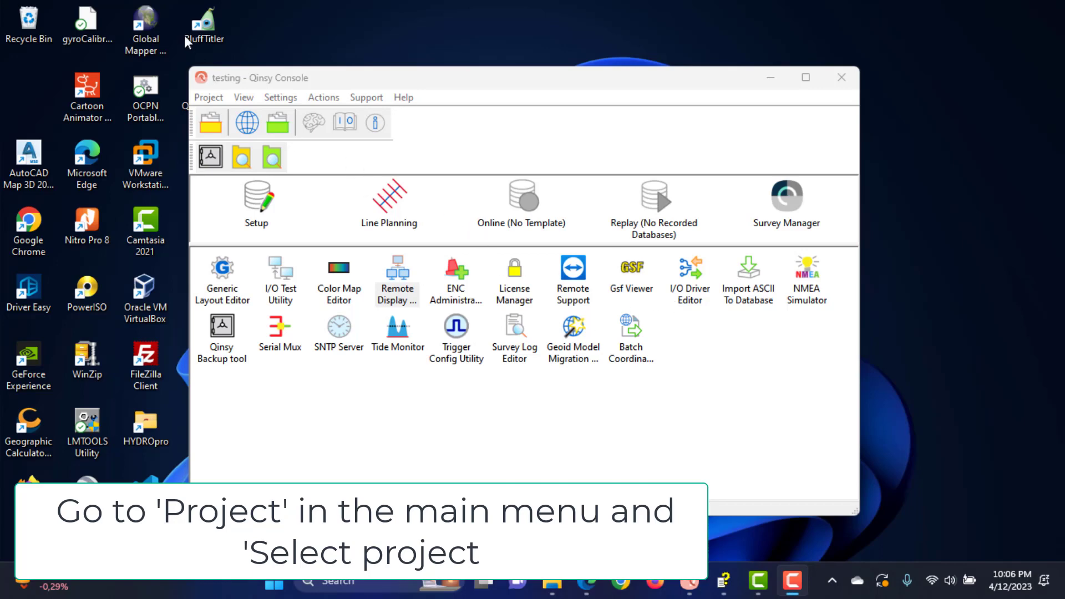
Start a new project named PHM_2023 in D:\__QINSyTraining with the description "Seismic hi res"
{"action": "left_click", "coordinate": [211, 123]}
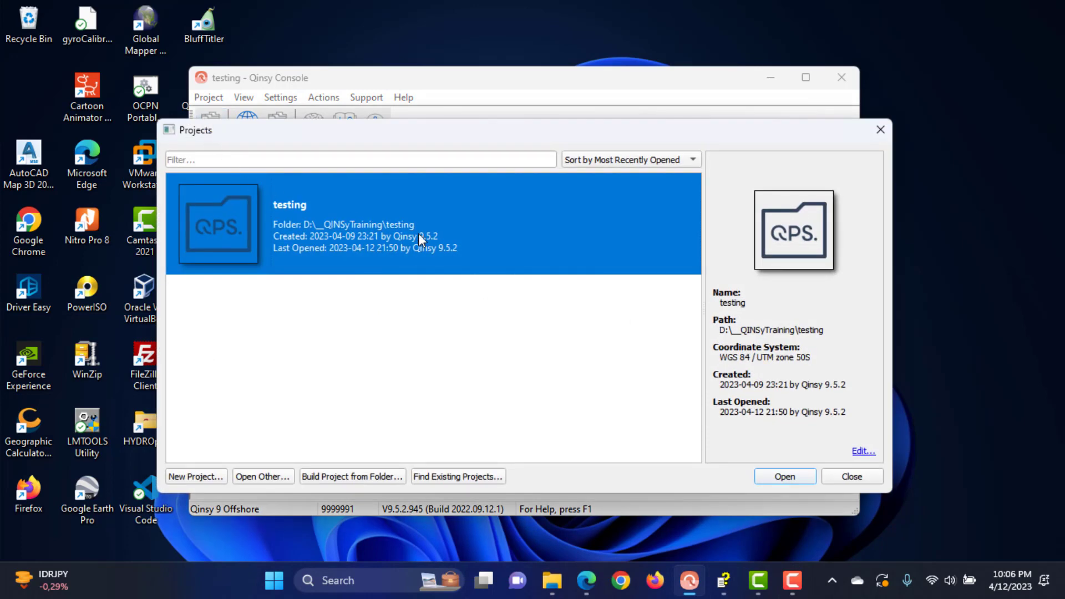
{"action": "left_click", "coordinate": [209, 475]}
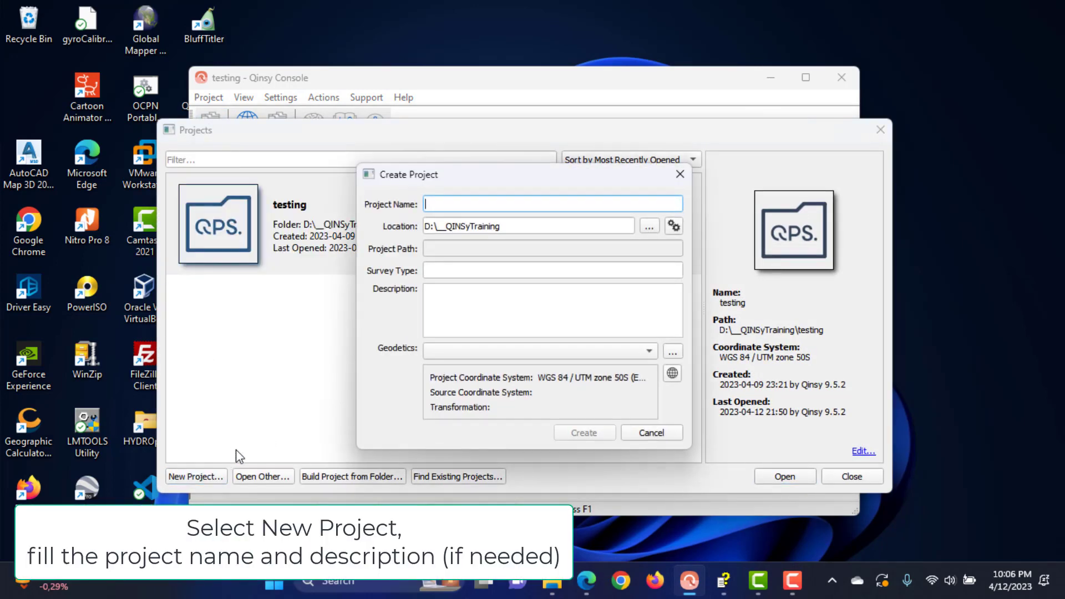
{"action": "type", "text": "PH"}
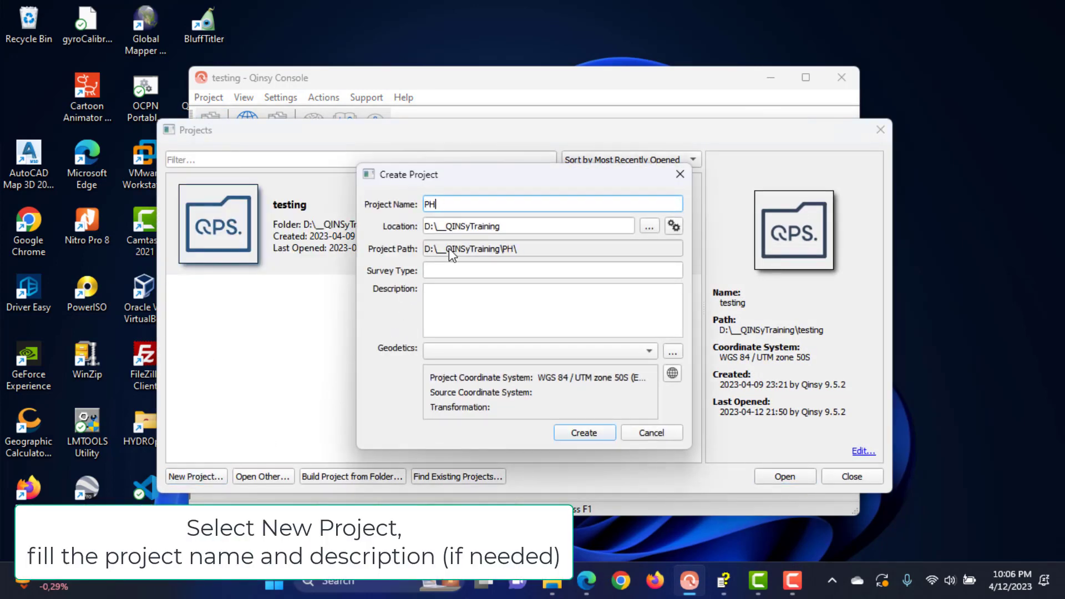
{"action": "type", "text": "M_2023"}
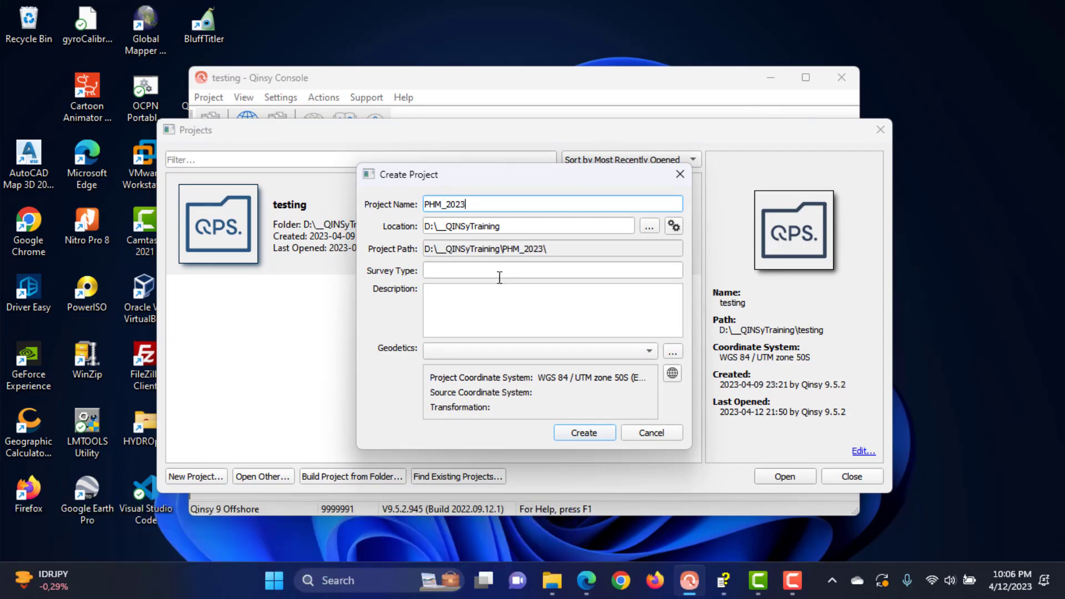
{"action": "left_click", "coordinate": [464, 306]}
{"action": "type", "text": "S"}
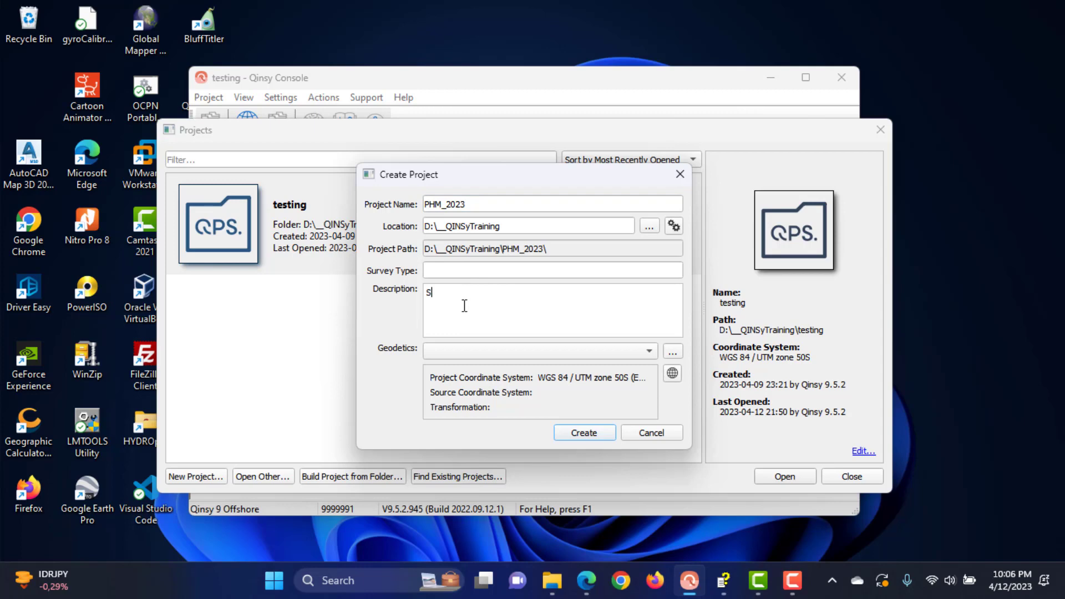
{"action": "type", "text": "eismic hi res"}
In the new project's advanced geodetic configuration, set the map projection of the P2 E T9 coordinate system to UTM zone 50S
{"action": "left_click", "coordinate": [671, 379]}
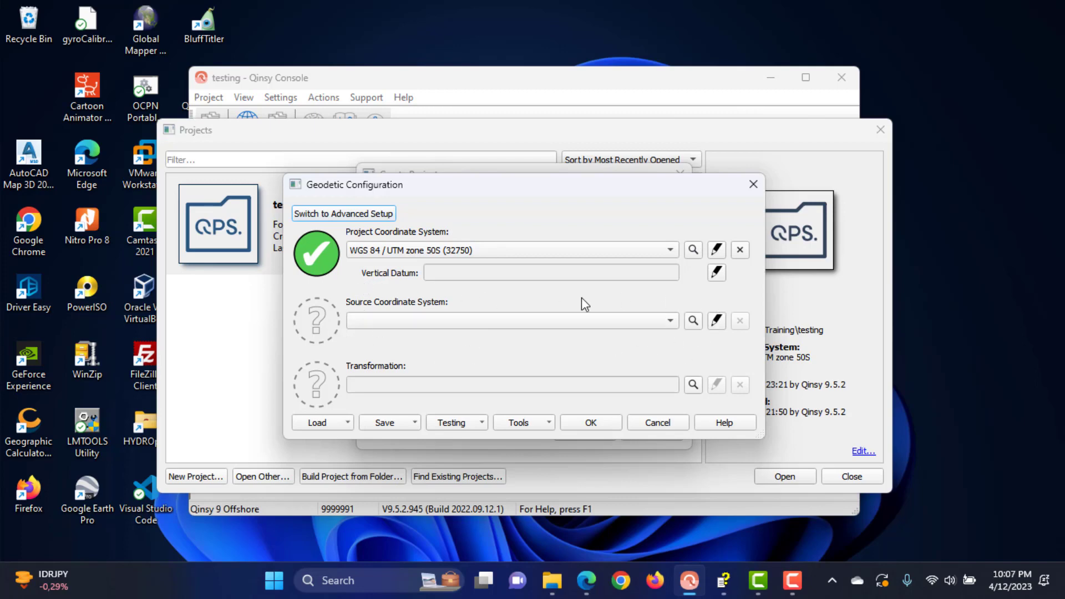
{"action": "left_click", "coordinate": [369, 214]}
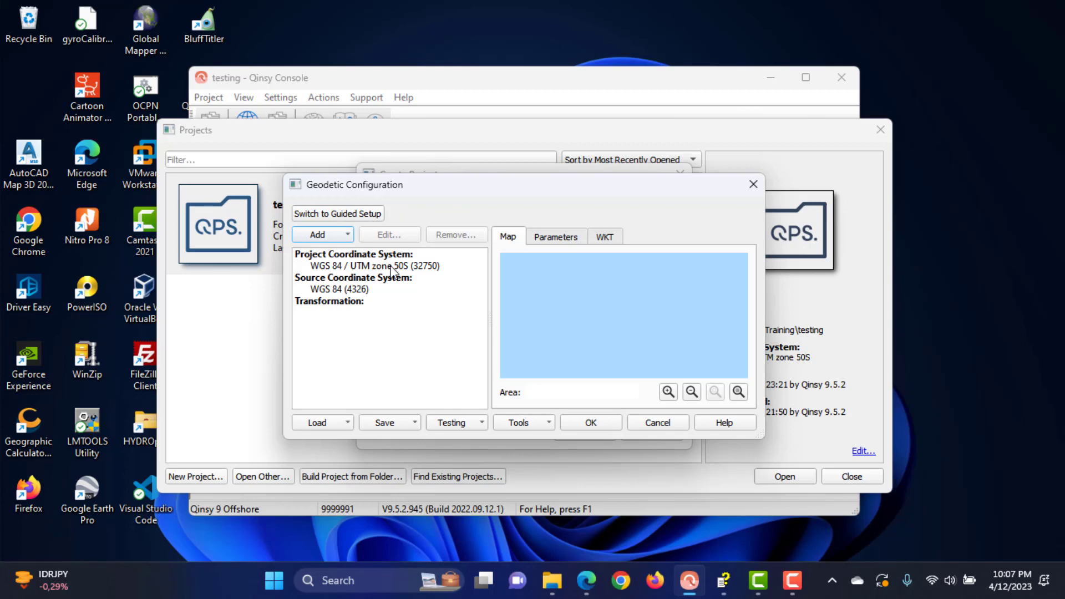
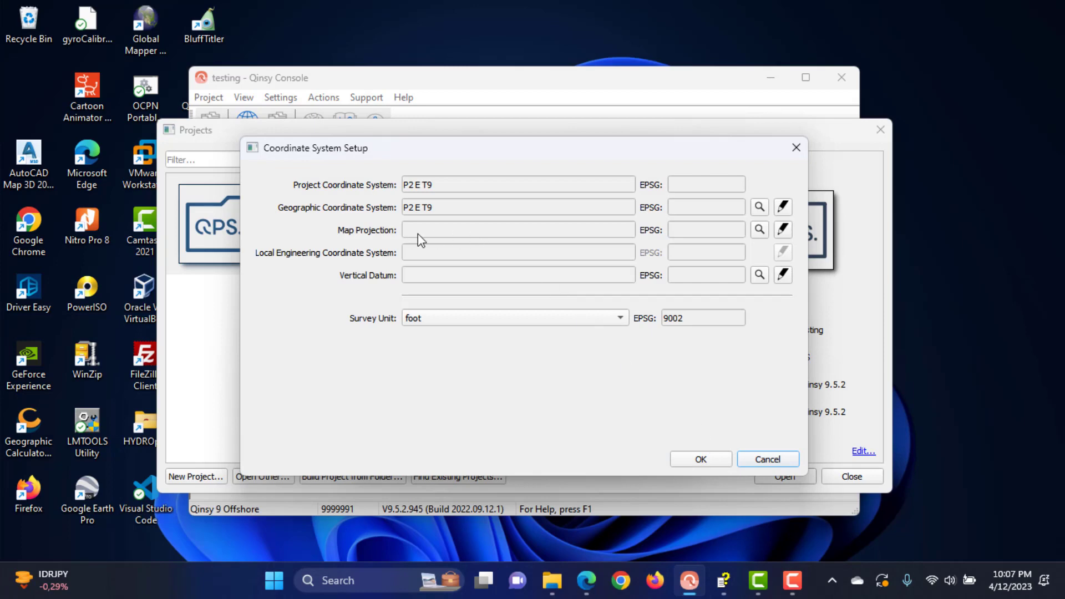
{"action": "left_click", "coordinate": [759, 230]}
{"action": "left_click_drag", "start_coordinate": [480, 307], "coordinate": [483, 388]}
{"action": "scroll", "coordinate": [454, 373], "scroll_direction": "down", "scroll_amount": 4}
{"action": "scroll", "coordinate": [422, 372], "scroll_direction": "down", "scroll_amount": 2}
{"action": "scroll", "coordinate": [400, 364], "scroll_direction": "down", "scroll_amount": 4}
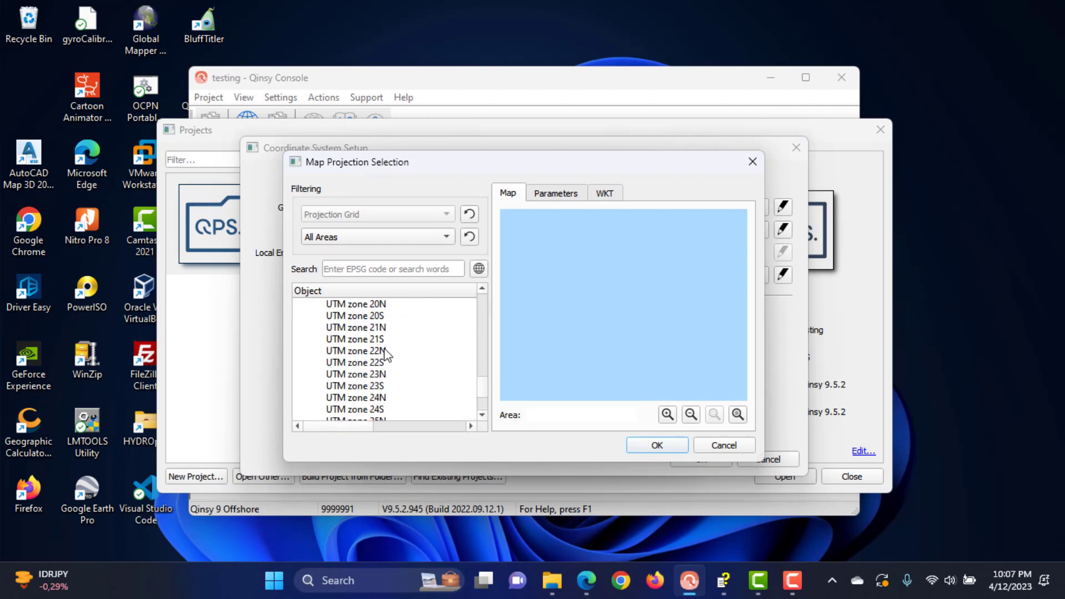
{"action": "scroll", "coordinate": [387, 355], "scroll_direction": "down", "scroll_amount": 10}
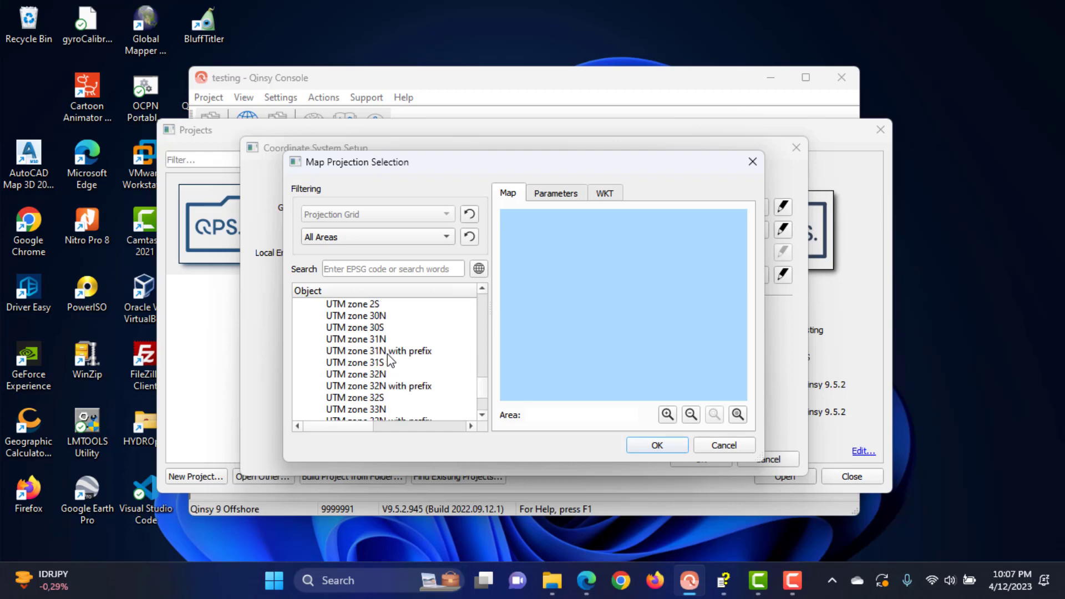
{"action": "scroll", "coordinate": [387, 354], "scroll_direction": "down", "scroll_amount": 7}
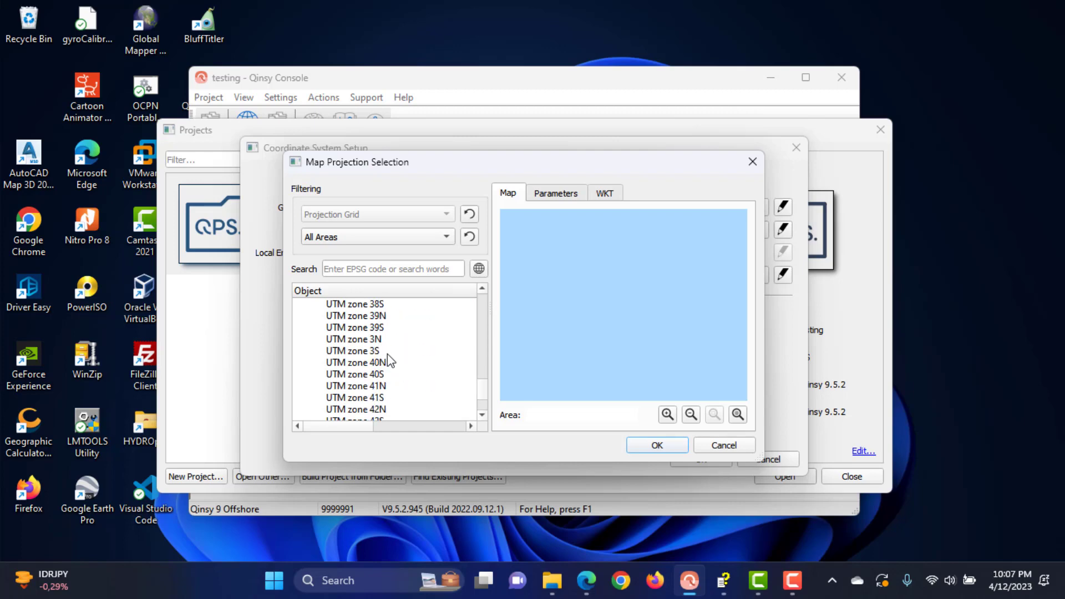
{"action": "scroll", "coordinate": [387, 354], "scroll_direction": "down", "scroll_amount": 2}
{"action": "left_click", "coordinate": [386, 386]}
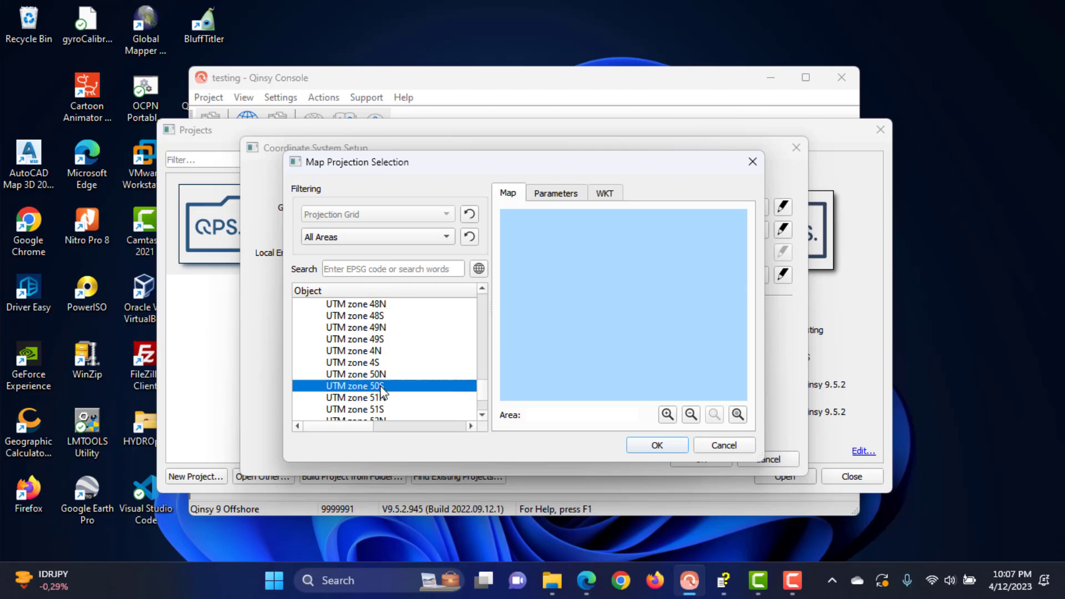
{"action": "left_click", "coordinate": [656, 445]}
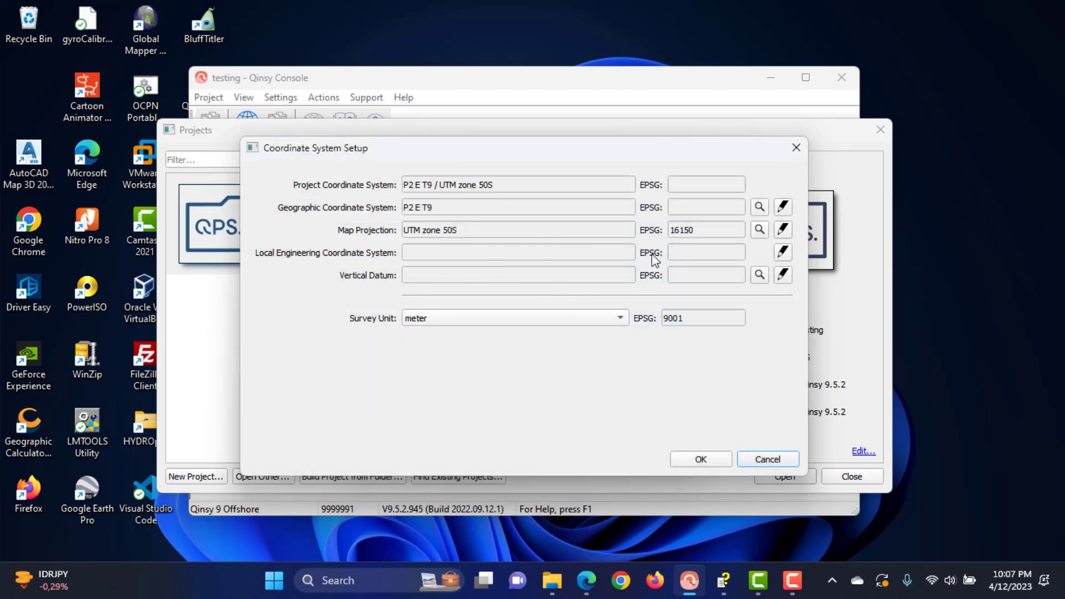
Try to assign EGM2008 height as the vertical datum by selecting it from the vertical coordinate systems
{"action": "left_click", "coordinate": [759, 275]}
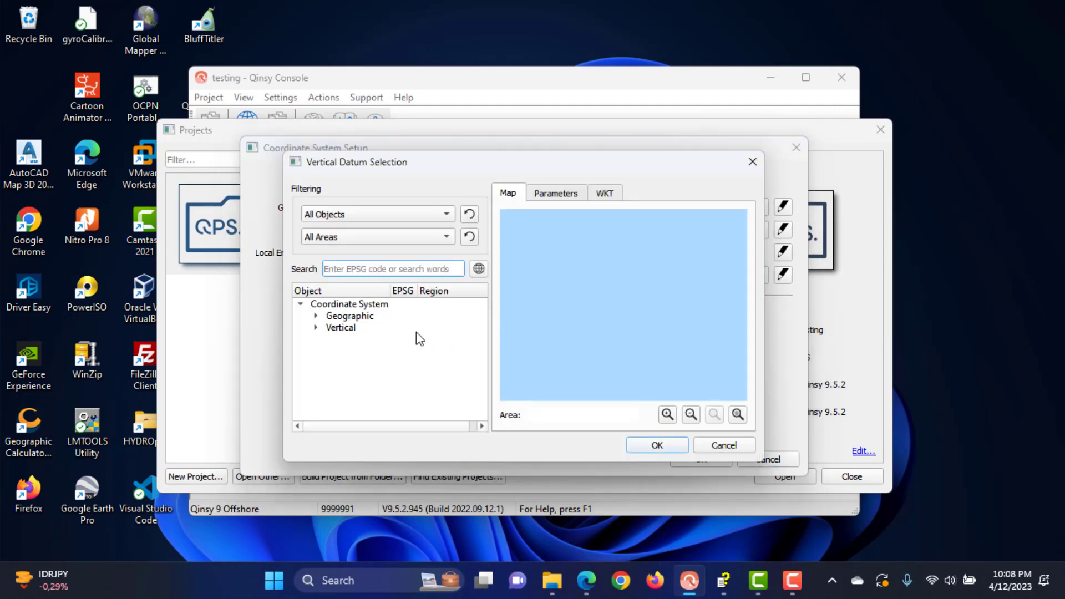
{"action": "left_click", "coordinate": [316, 328]}
{"action": "scroll", "coordinate": [366, 352], "scroll_direction": "down", "scroll_amount": 5}
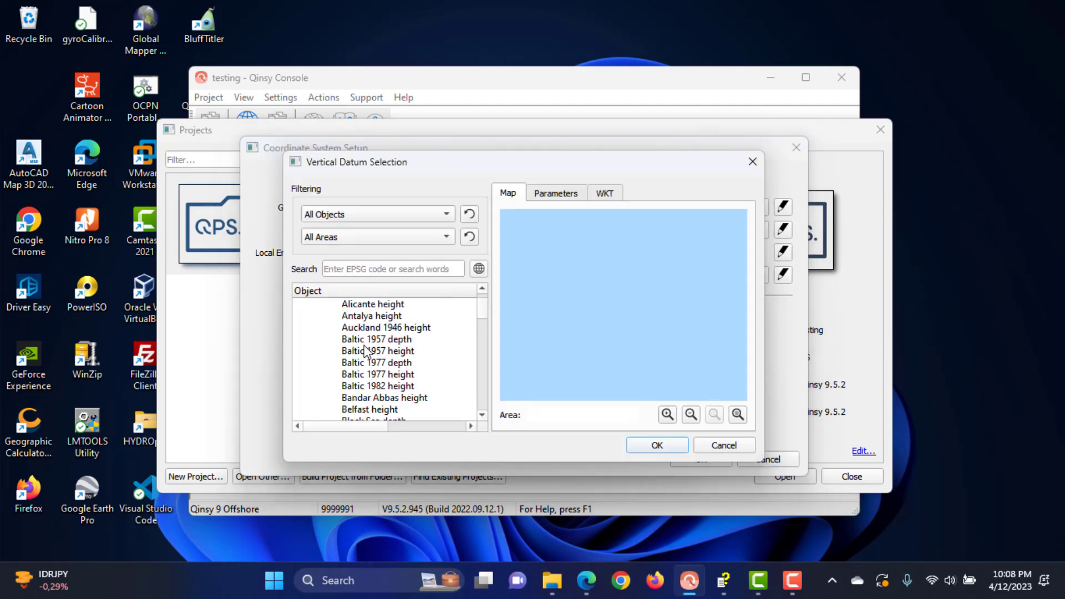
{"action": "scroll", "coordinate": [365, 352], "scroll_direction": "down", "scroll_amount": 9}
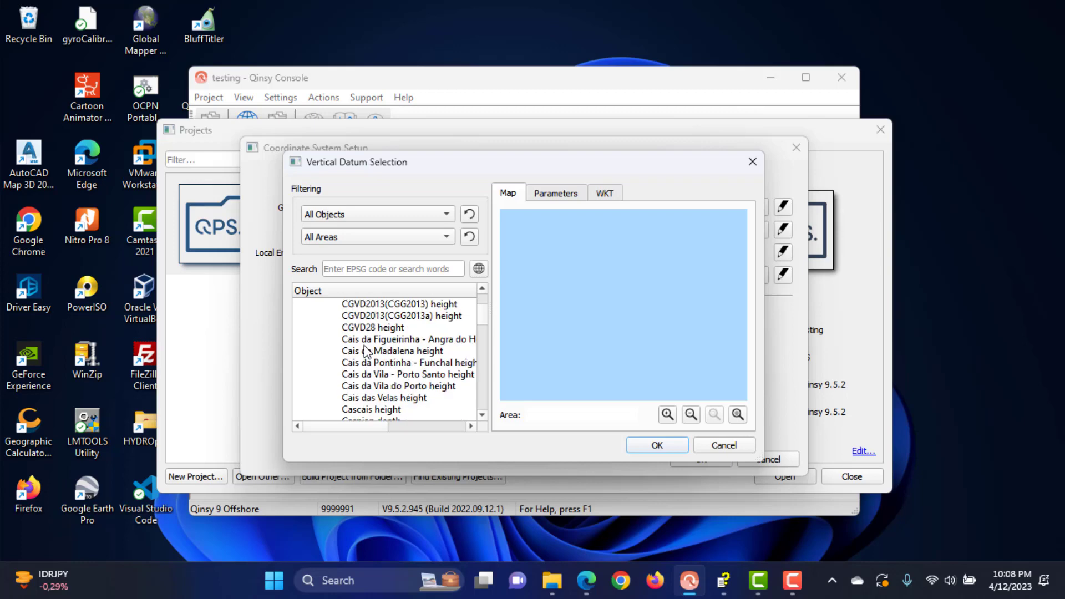
{"action": "scroll", "coordinate": [366, 352], "scroll_direction": "down", "scroll_amount": 2}
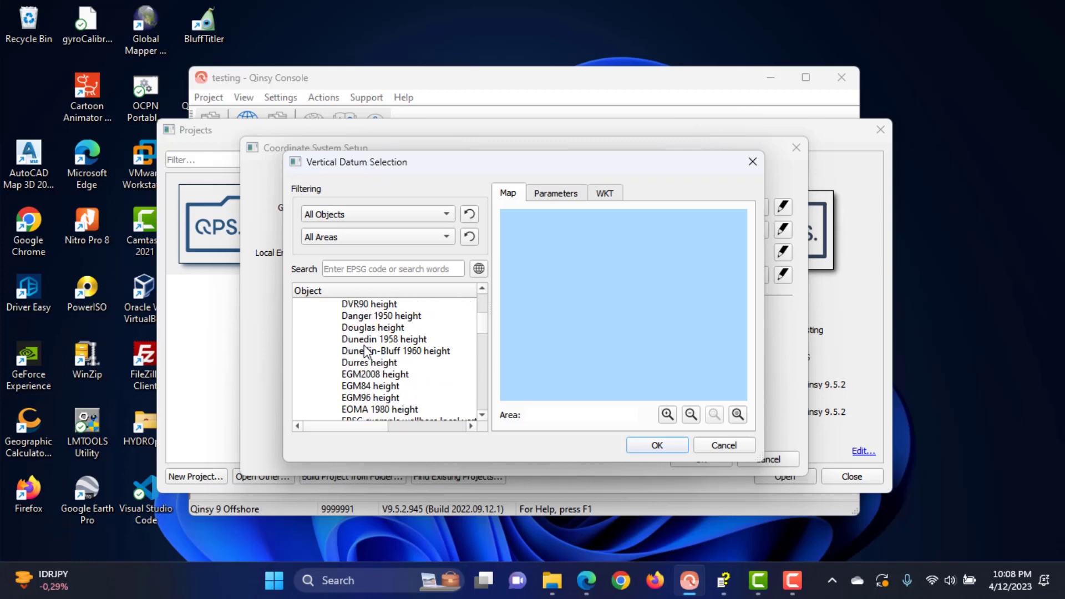
{"action": "left_click", "coordinate": [370, 375]}
{"action": "left_click", "coordinate": [643, 443]}
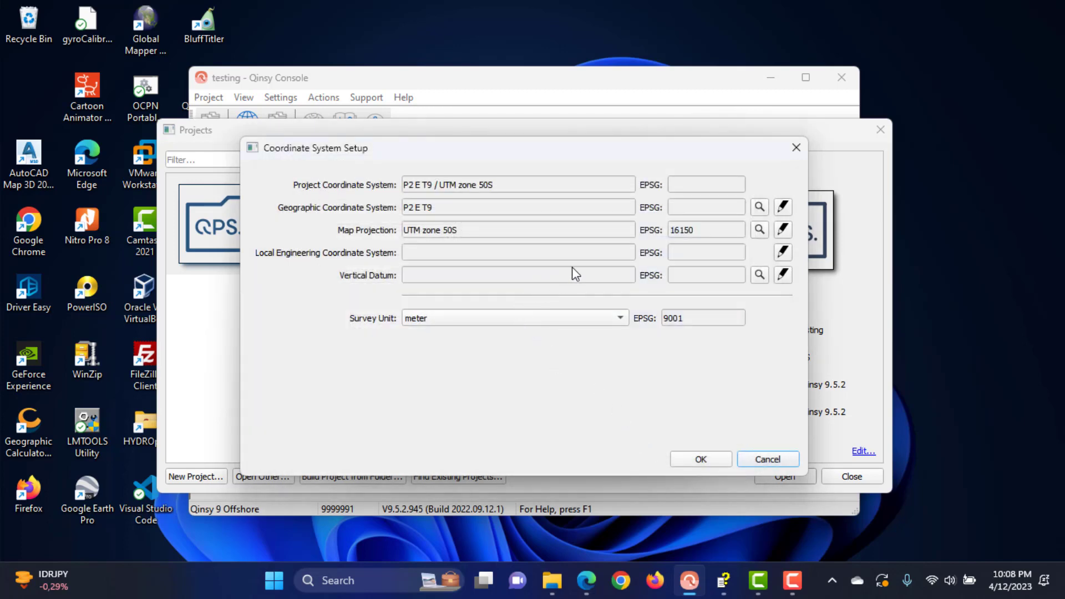
Set the vertical datum's geoid height model to Earth - Mean Sea Level - EGM2008 - WGS 84 to EGM2008 height and accept the geodetic configuration
{"action": "left_click", "coordinate": [781, 275]}
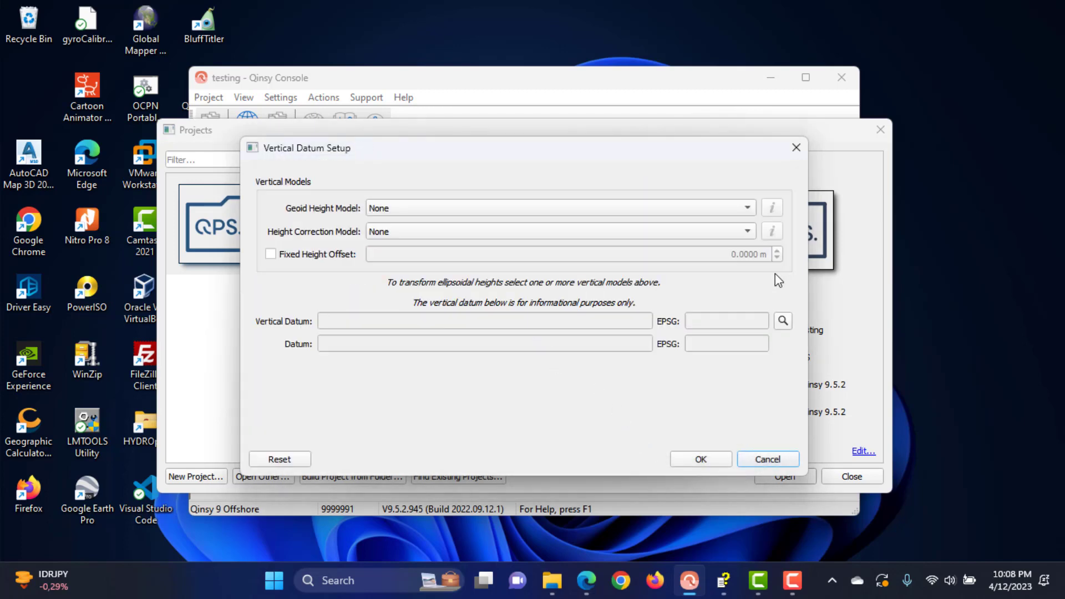
{"action": "left_click", "coordinate": [497, 204]}
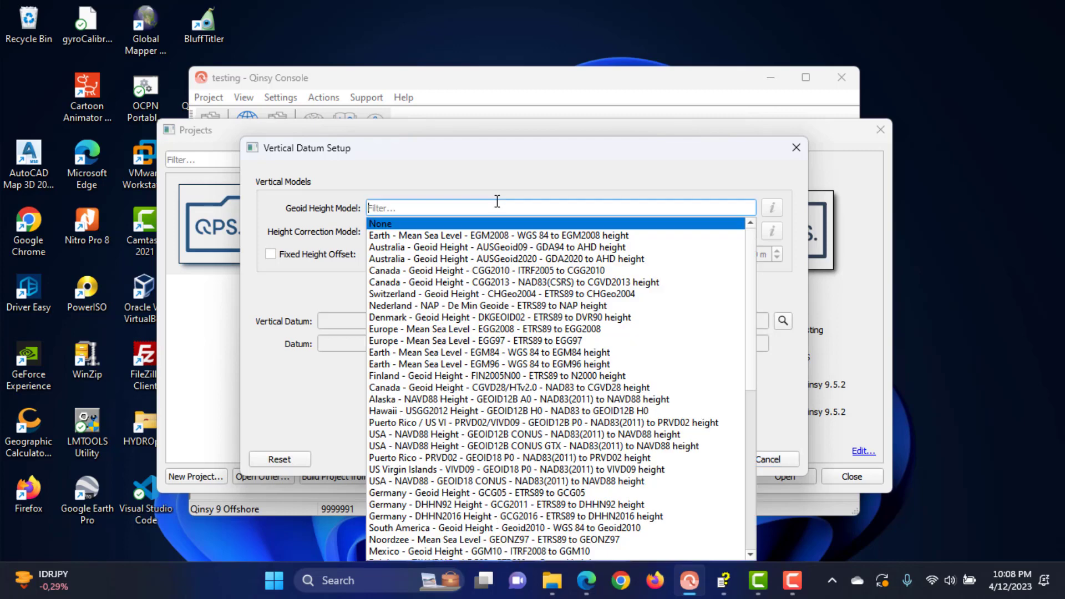
{"action": "left_click", "coordinate": [487, 233]}
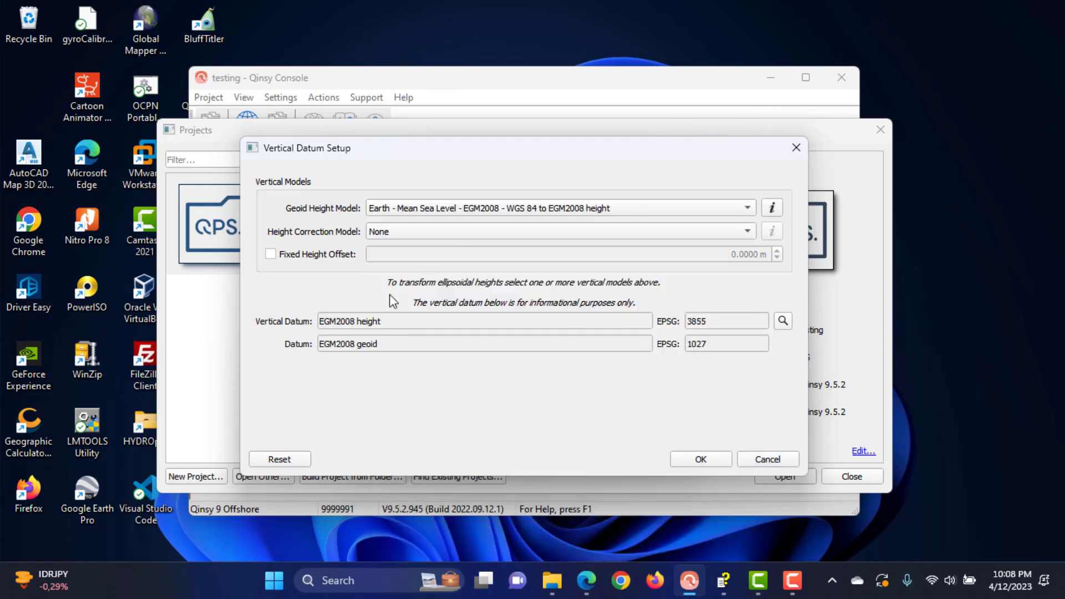
{"action": "left_click", "coordinate": [682, 458]}
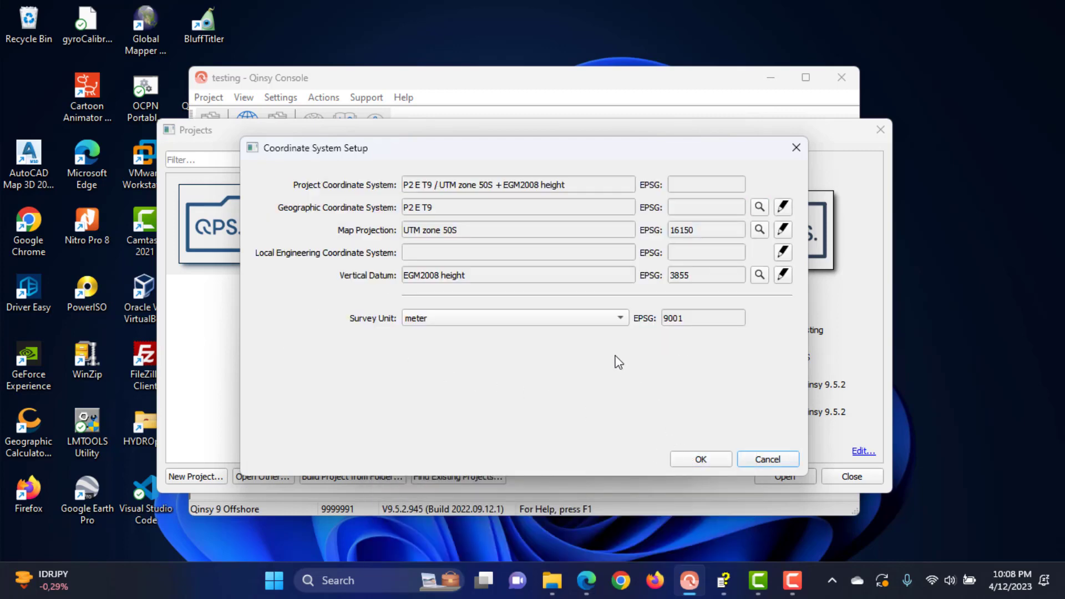
{"action": "left_click", "coordinate": [686, 460]}
{"action": "left_click", "coordinate": [583, 424]}
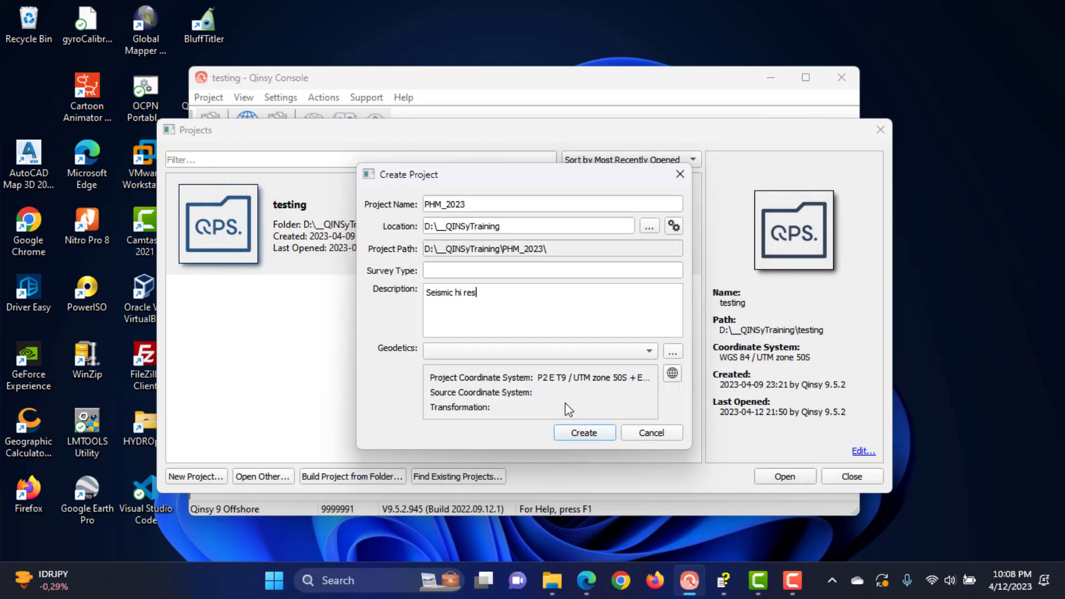
Reopen the geodetic configuration and set the source coordinate system to WGS 84 (4326)
{"action": "left_click", "coordinate": [671, 375]}
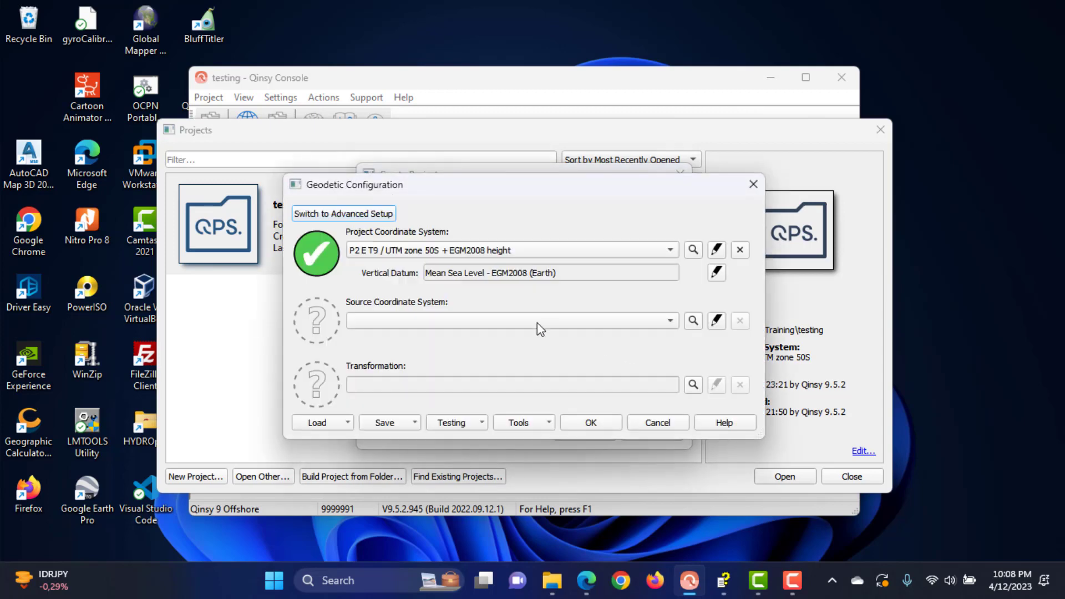
{"action": "left_click", "coordinate": [563, 320]}
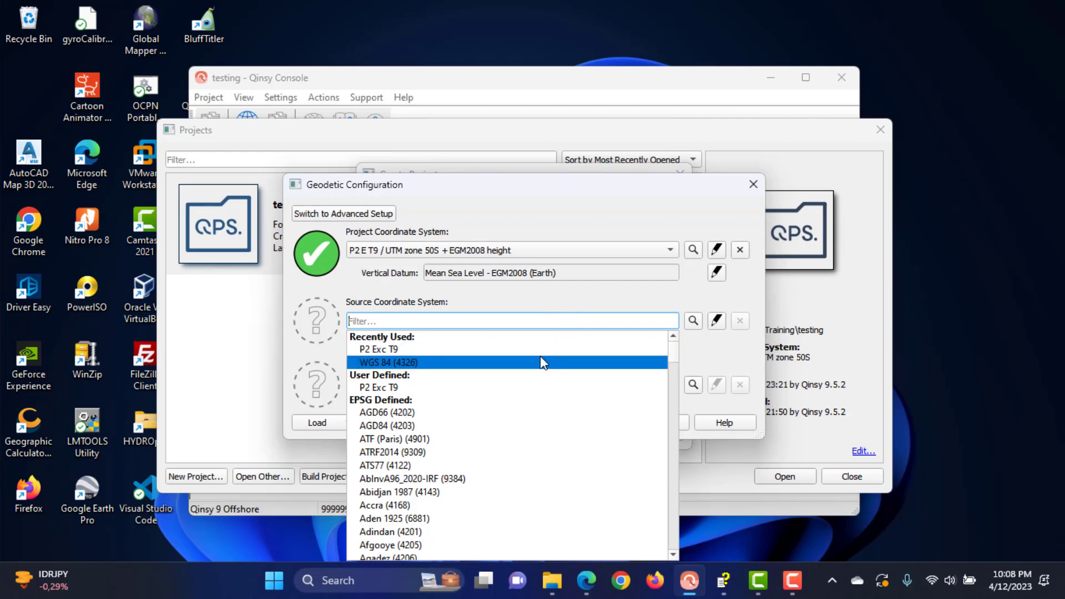
{"action": "left_click", "coordinate": [546, 361]}
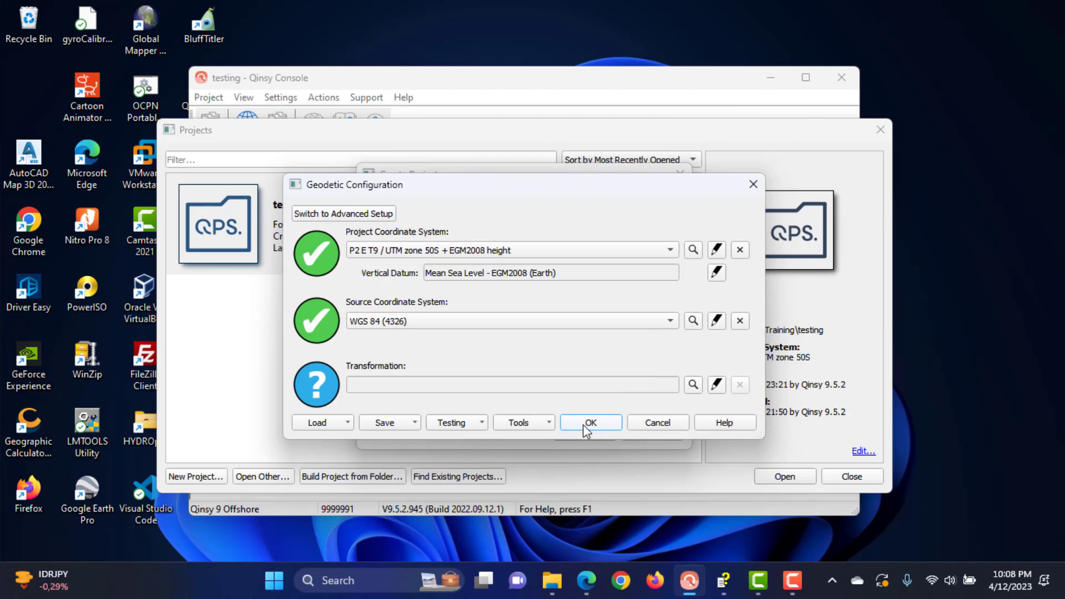
Define the WGS 84 to P2 E T9 transformation as Geocentric 3-Parameter Translation with X 404.78, Y -685.68, Z -45.47 and accuracy 1.0, in meters
{"action": "left_click", "coordinate": [717, 386]}
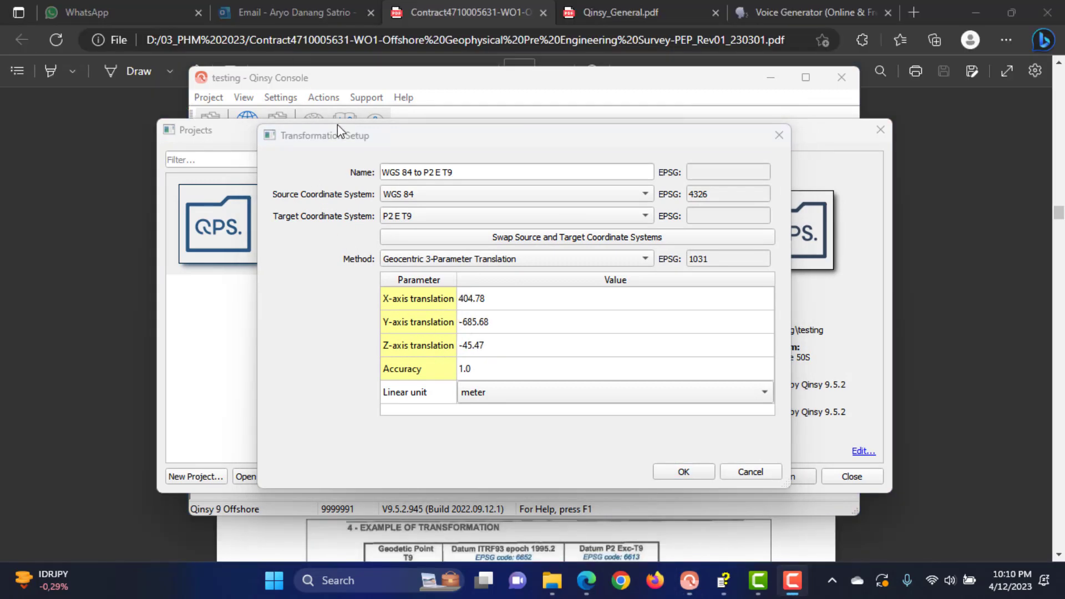
{"action": "double_click", "coordinate": [489, 298]}
{"action": "left_click_drag", "start_coordinate": [505, 325], "coordinate": [470, 351]}
{"action": "left_click", "coordinate": [484, 364]}
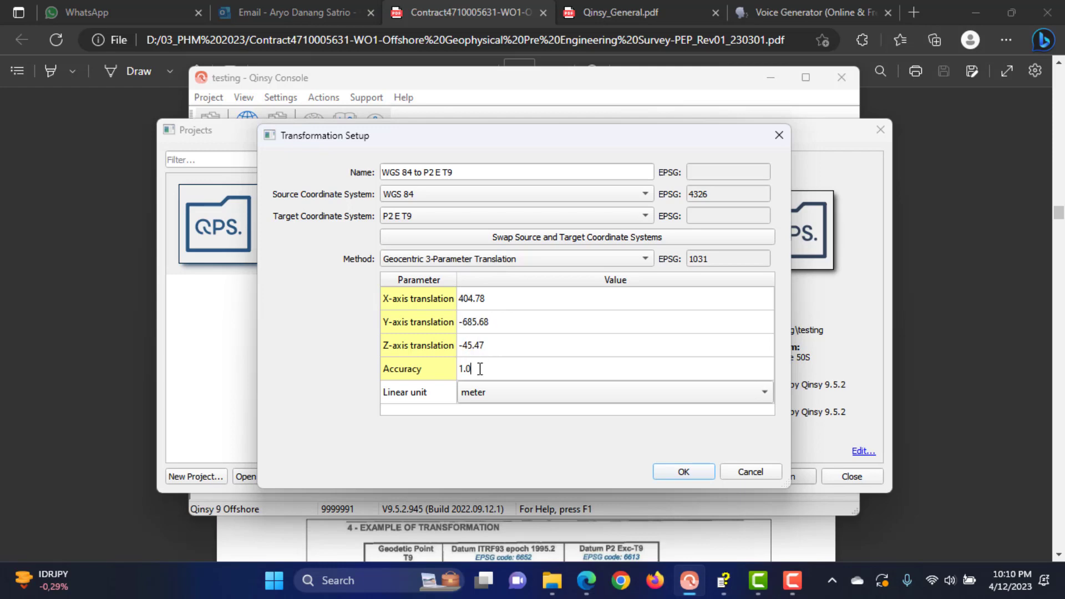
{"action": "left_click", "coordinate": [683, 472]}
{"action": "scroll", "coordinate": [113, 115], "scroll_direction": "down", "scroll_amount": 3}
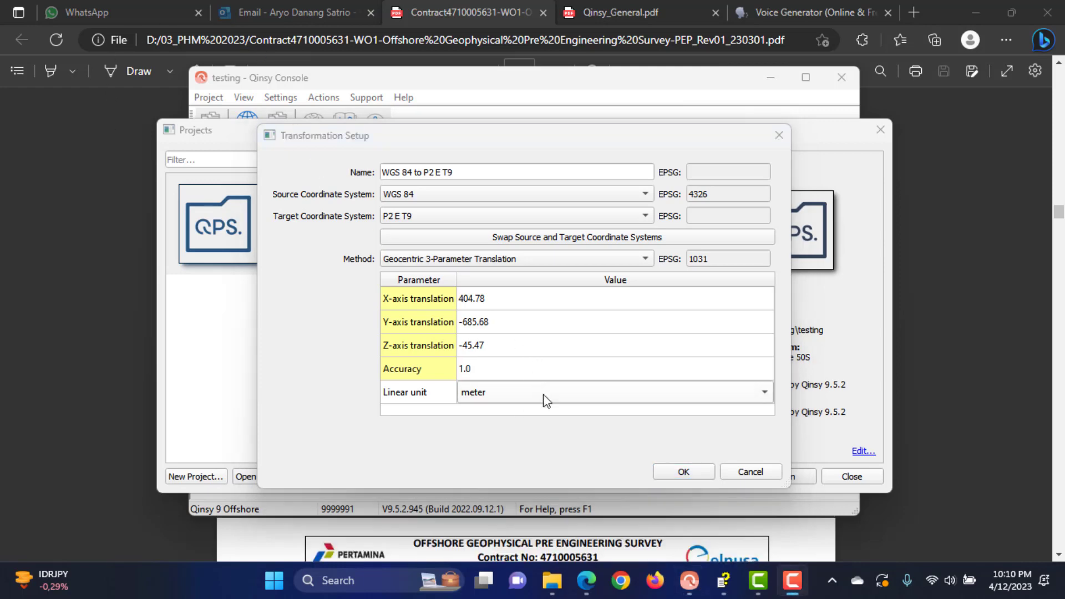
{"action": "left_click", "coordinate": [681, 472]}
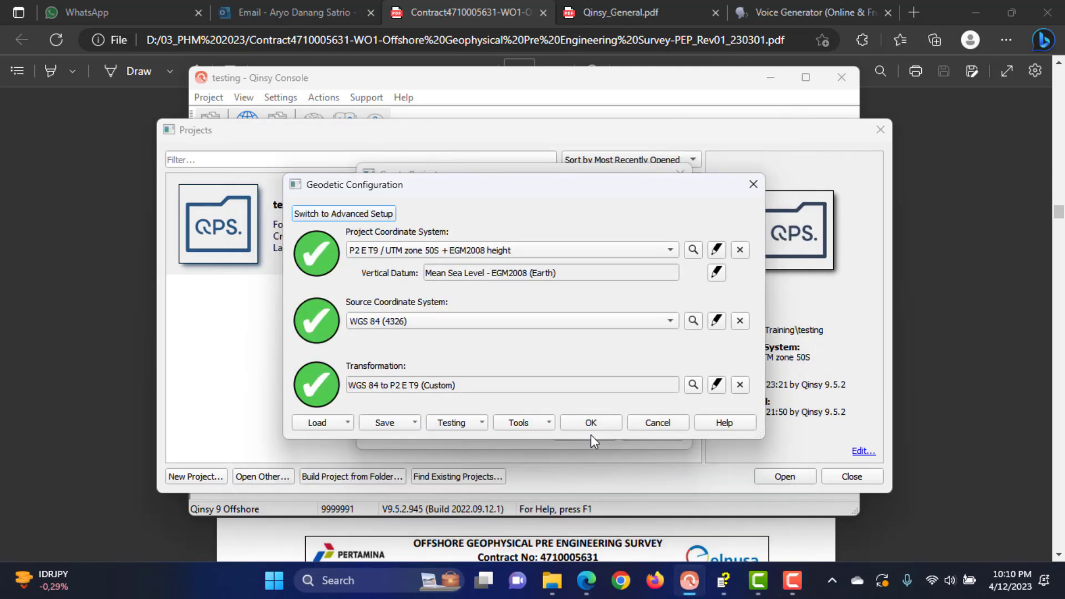
Open the coordinate systems test and enter the input latitude 0 57 43.75 S and longitude 117 08 52.50 E
{"action": "left_click", "coordinate": [474, 421]}
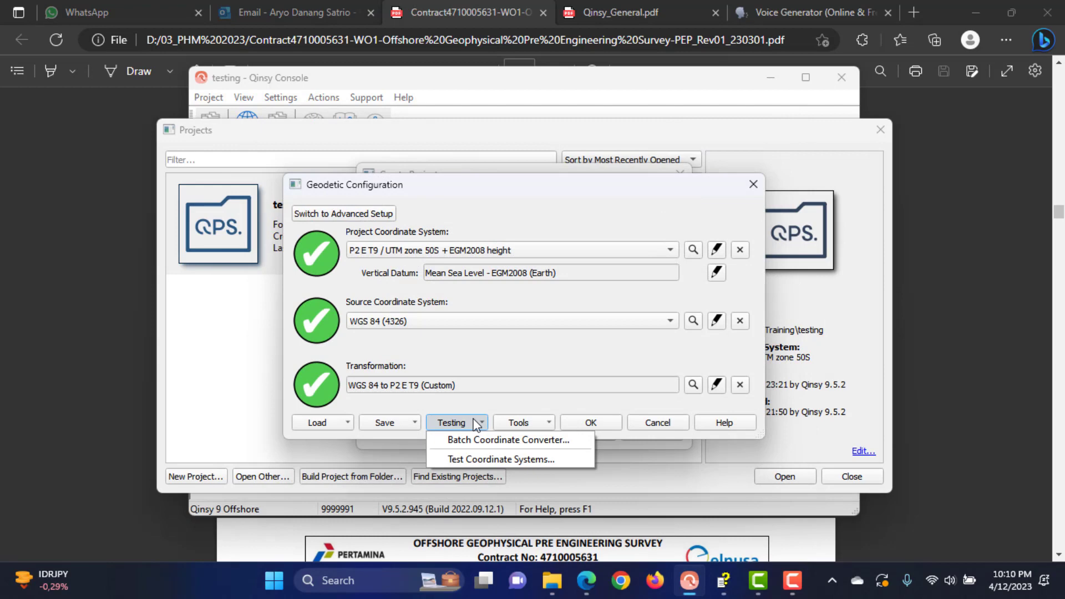
{"action": "left_click", "coordinate": [482, 458]}
{"action": "left_click_drag", "start_coordinate": [651, 299], "coordinate": [552, 122]}
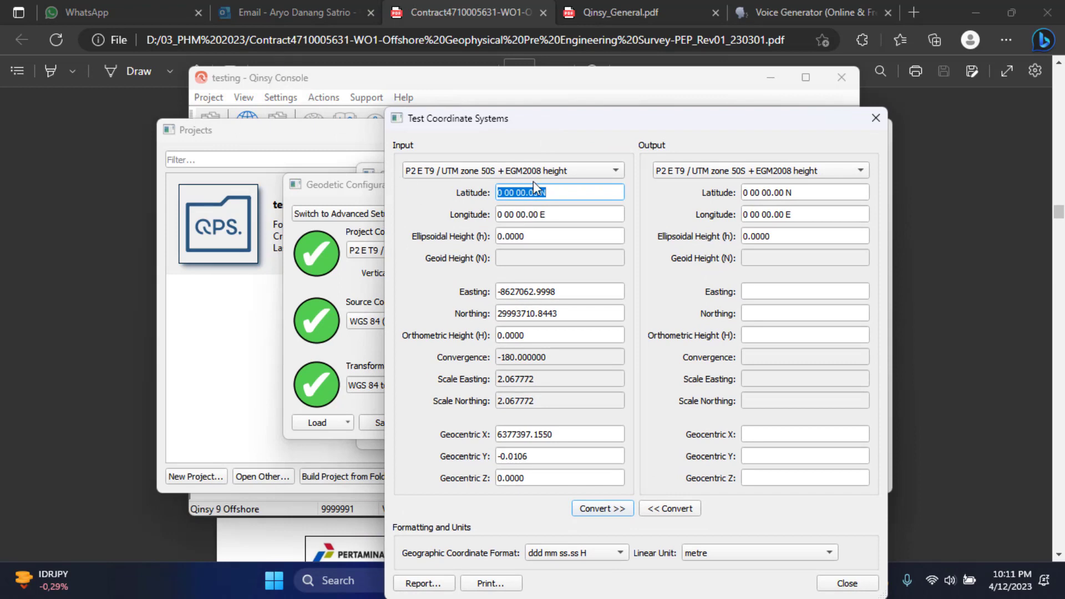
{"action": "key", "text": "Tab"}
{"action": "key", "text": "Tab"}
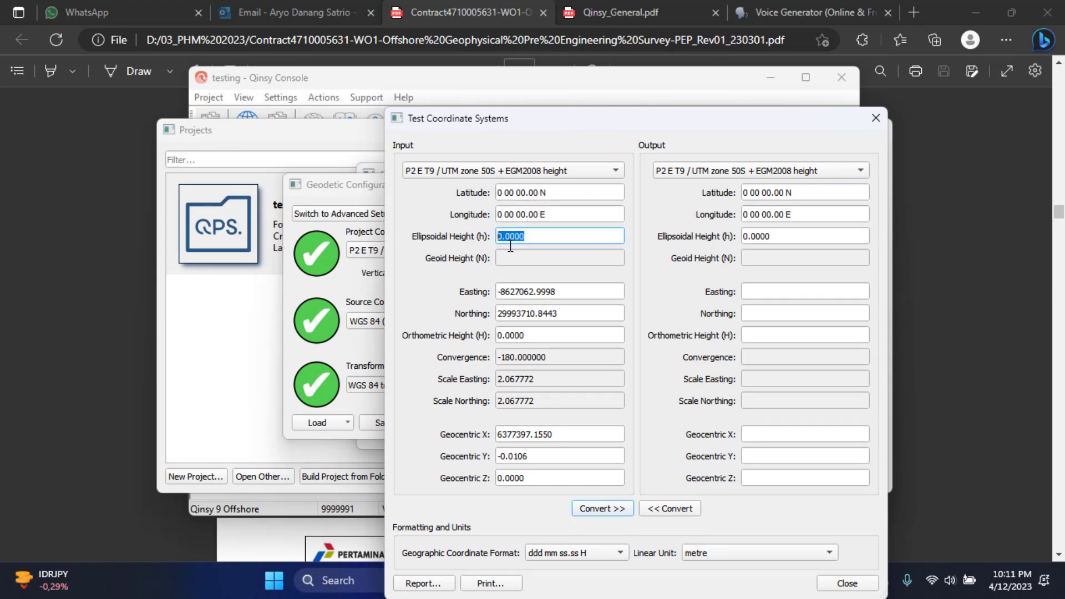
{"action": "left_click", "coordinate": [529, 194]}
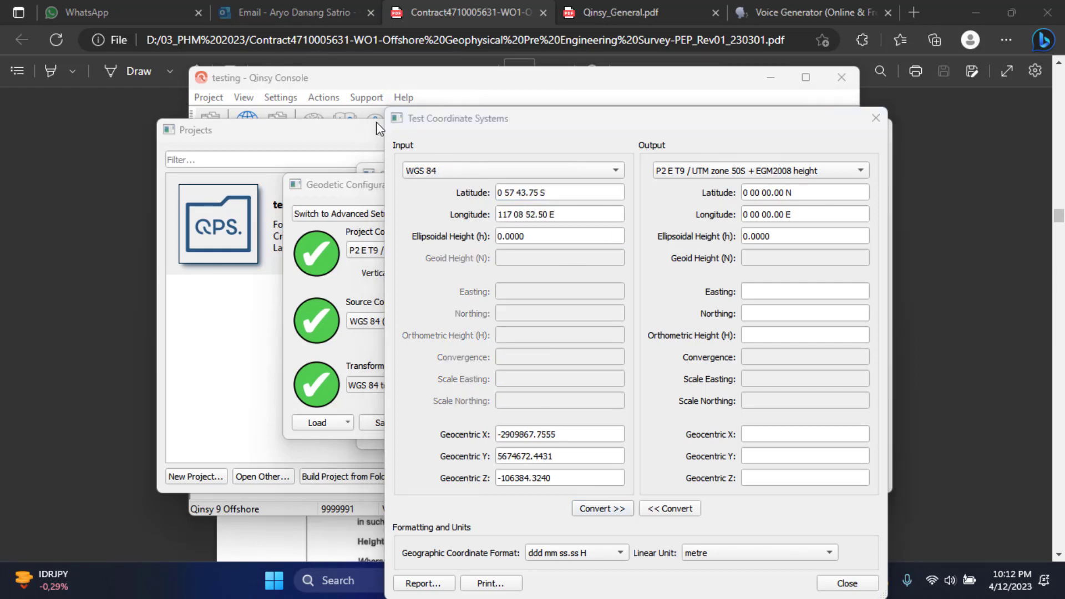
Convert the test point from WGS 84 to P2 E T9 / UTM zone 50S + EGM2008 height, and close the test
{"action": "left_click", "coordinate": [483, 176]}
{"action": "left_click", "coordinate": [487, 154]}
{"action": "left_click", "coordinate": [487, 165]}
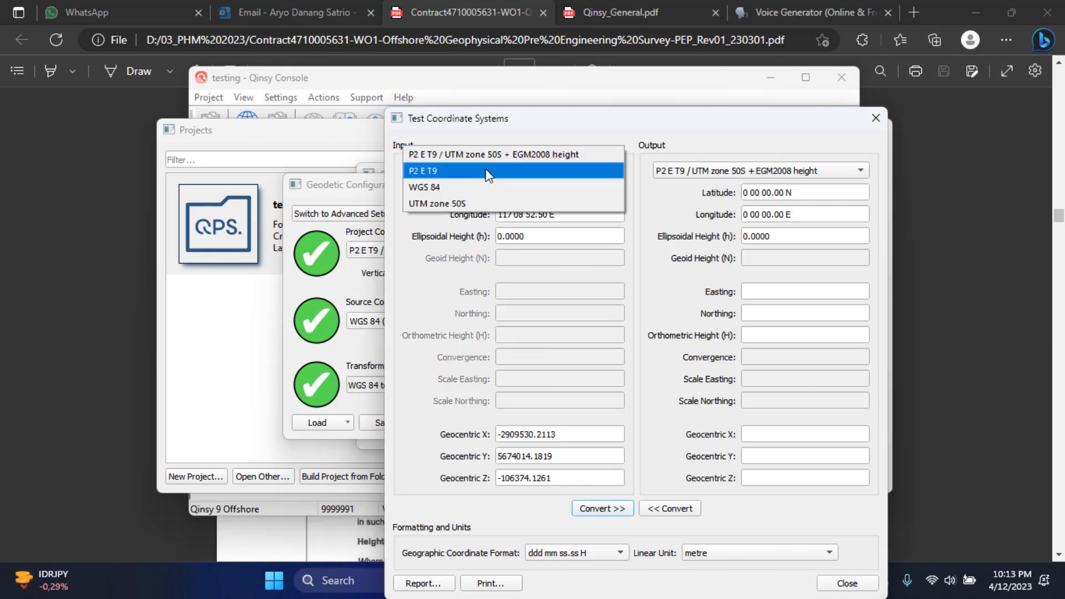
{"action": "left_click", "coordinate": [482, 188]}
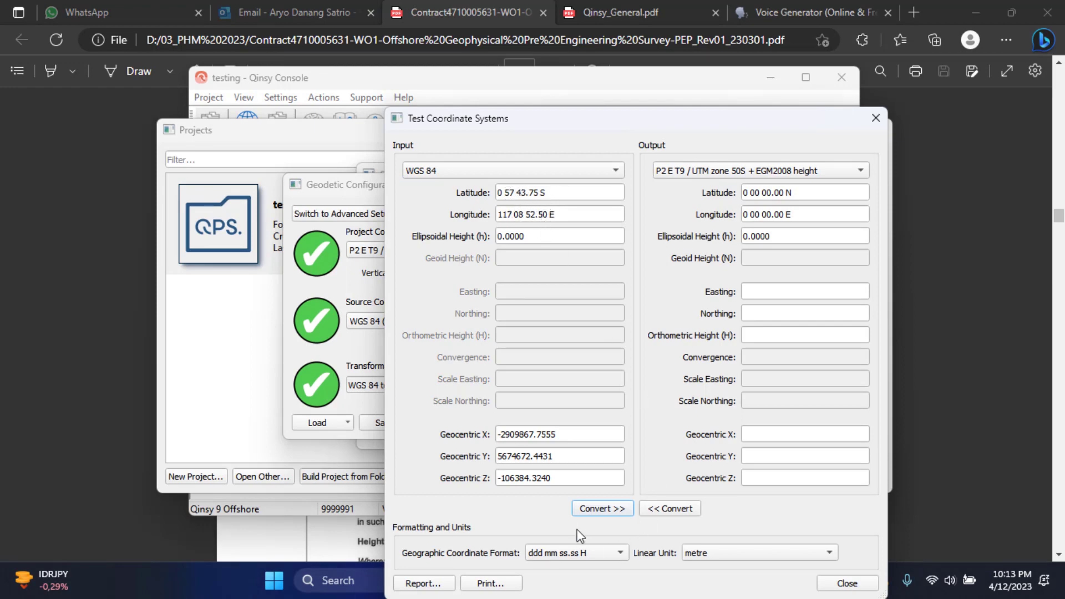
{"action": "left_click", "coordinate": [594, 510]}
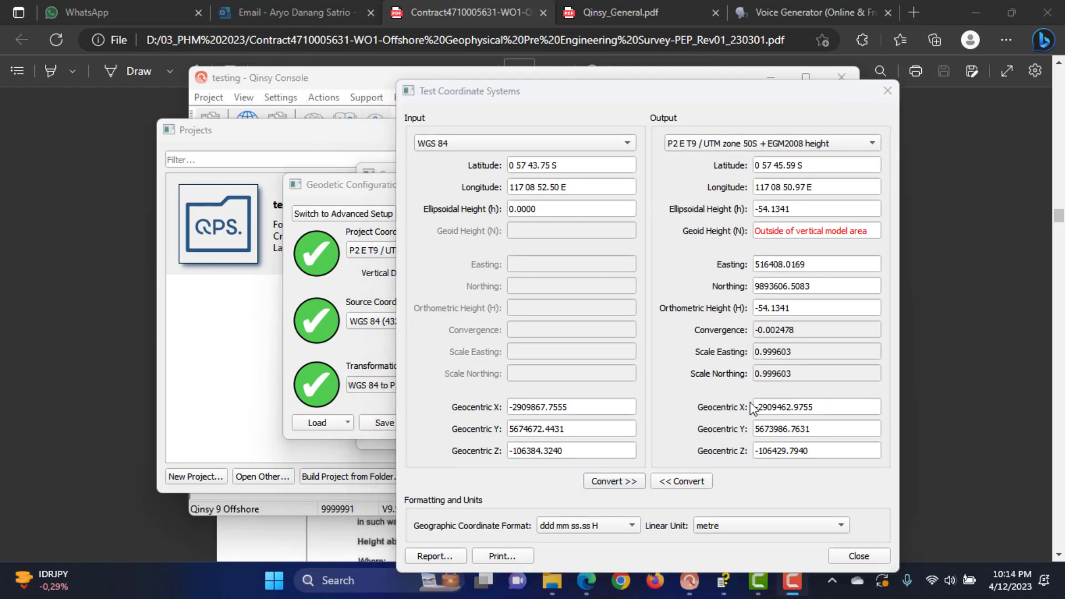
{"action": "left_click", "coordinate": [853, 557]}
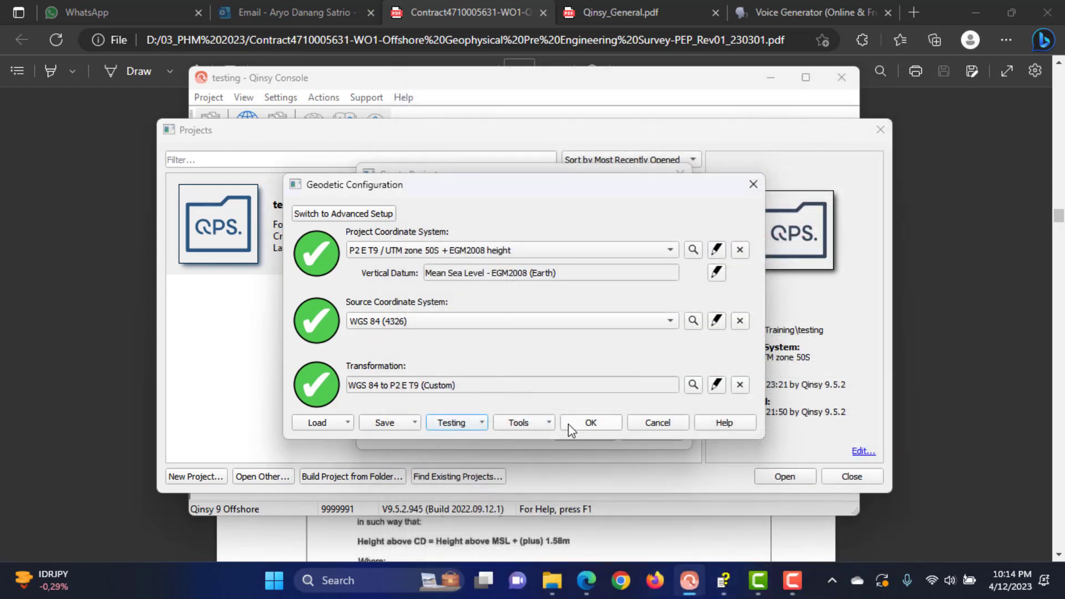
Accept the completed geodetic configuration and create the PHM_2023 project
{"action": "left_click", "coordinate": [589, 422]}
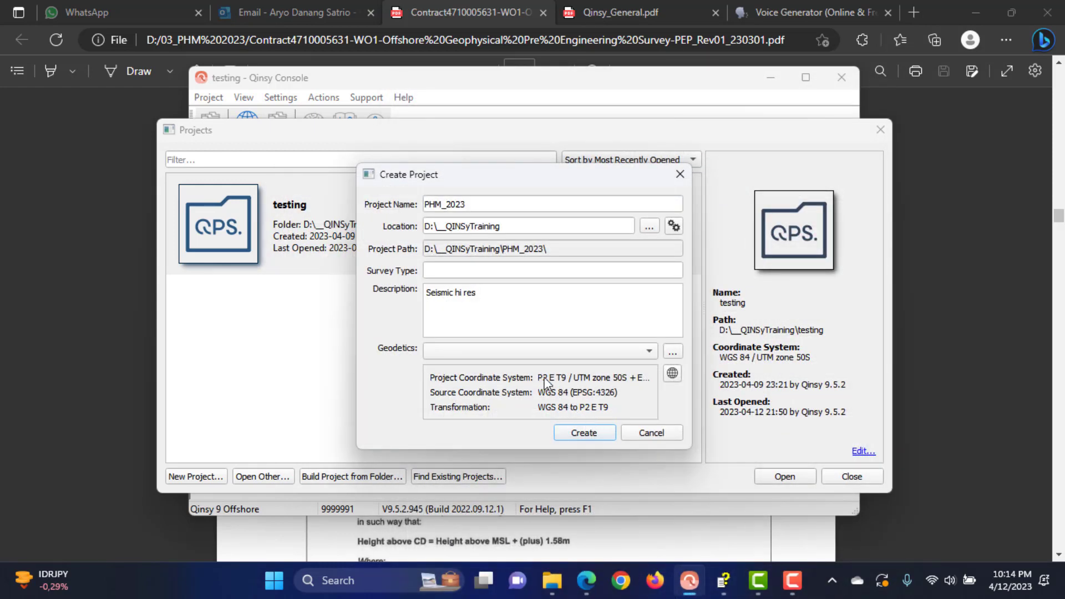
{"action": "left_click", "coordinate": [588, 432]}
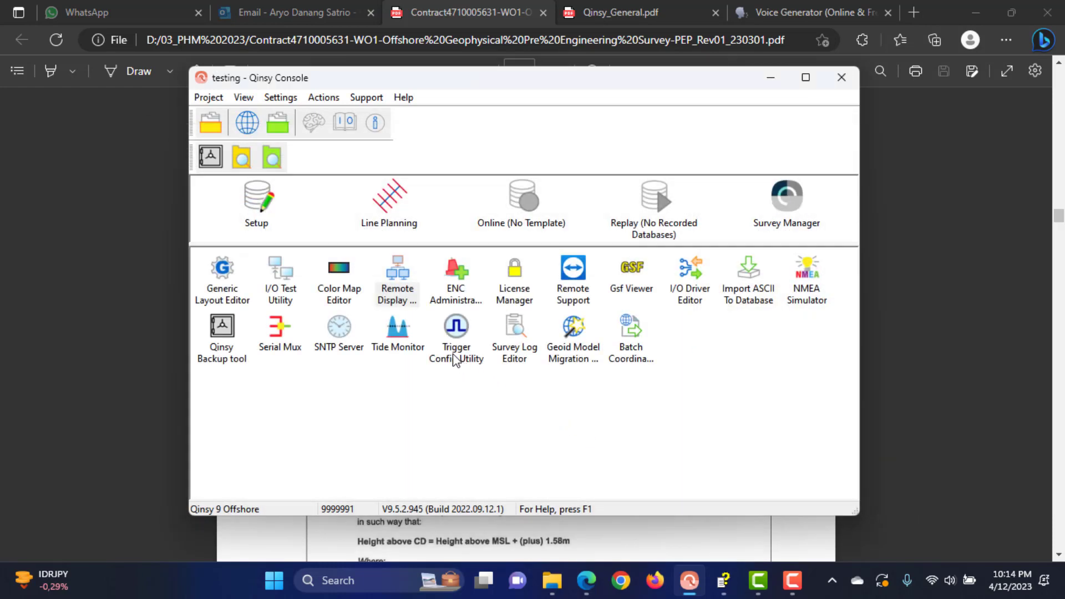
{"action": "left_click", "coordinate": [259, 195]}
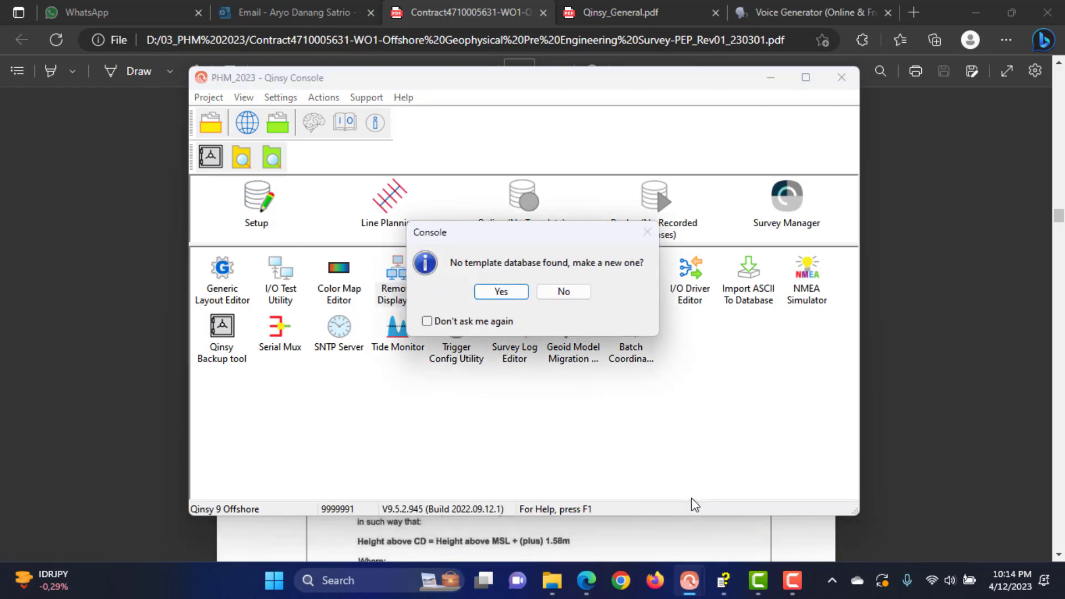
{"action": "left_click", "coordinate": [504, 296]}
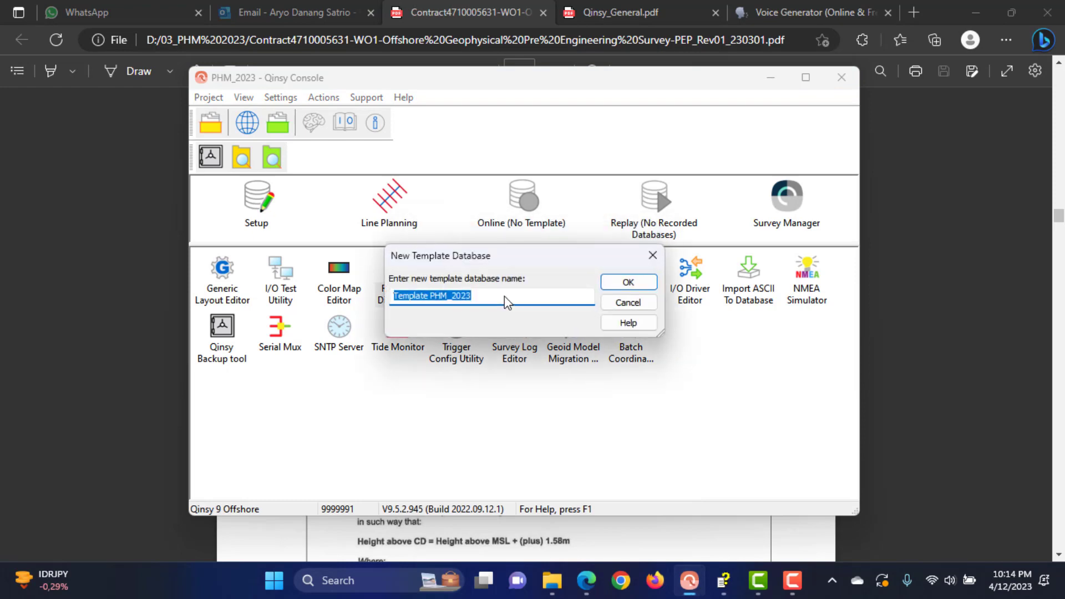
{"action": "left_click", "coordinate": [628, 282]}
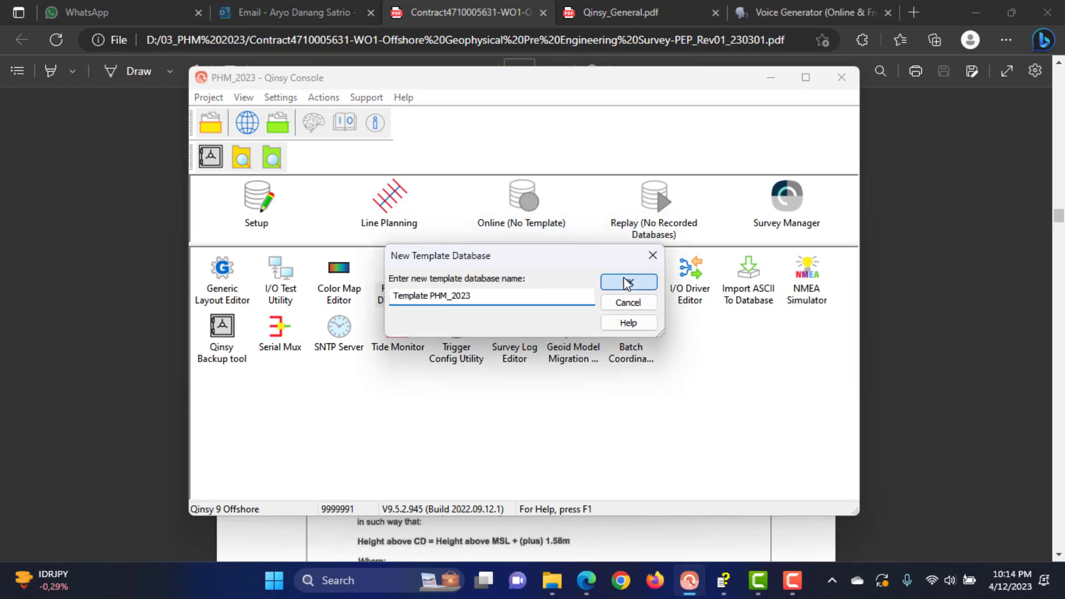
{"action": "left_click", "coordinate": [577, 335]}
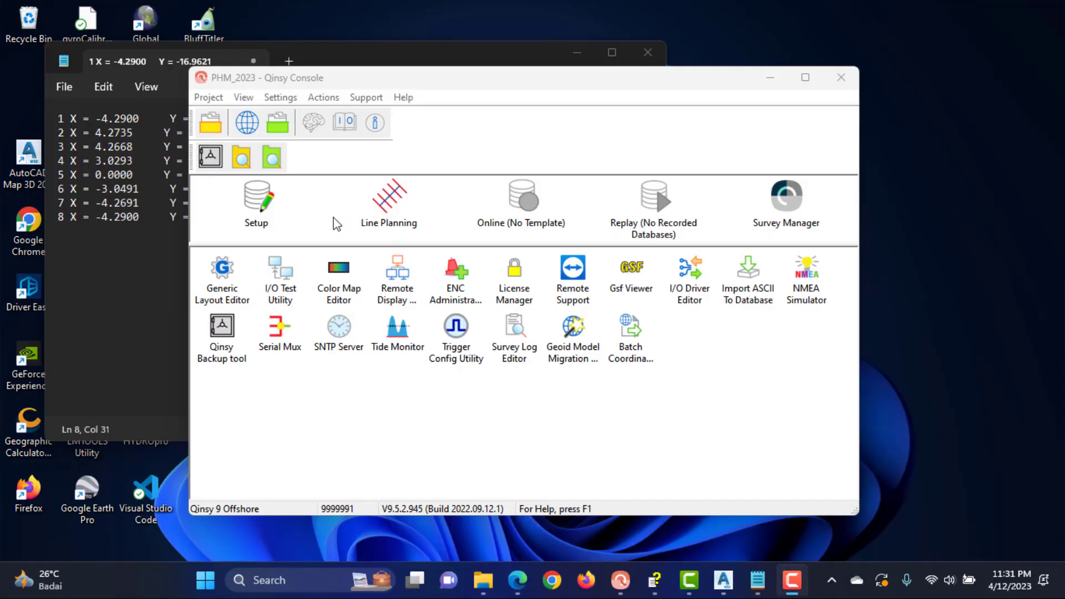
Open the project's database setup and create the template database Template PHM_2023
{"action": "left_click", "coordinate": [261, 210]}
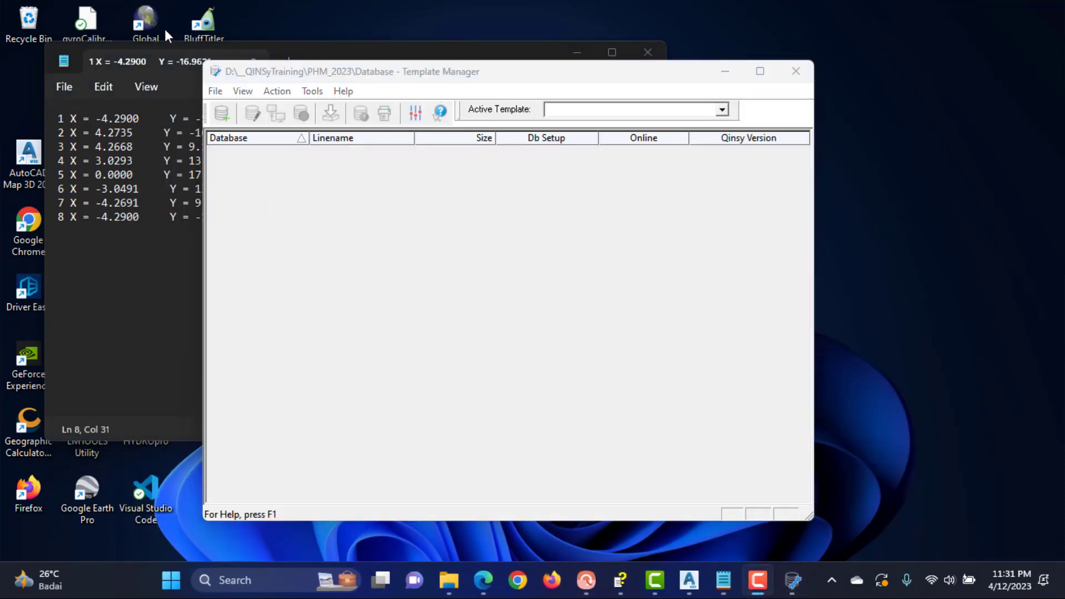
{"action": "left_click", "coordinate": [214, 114]}
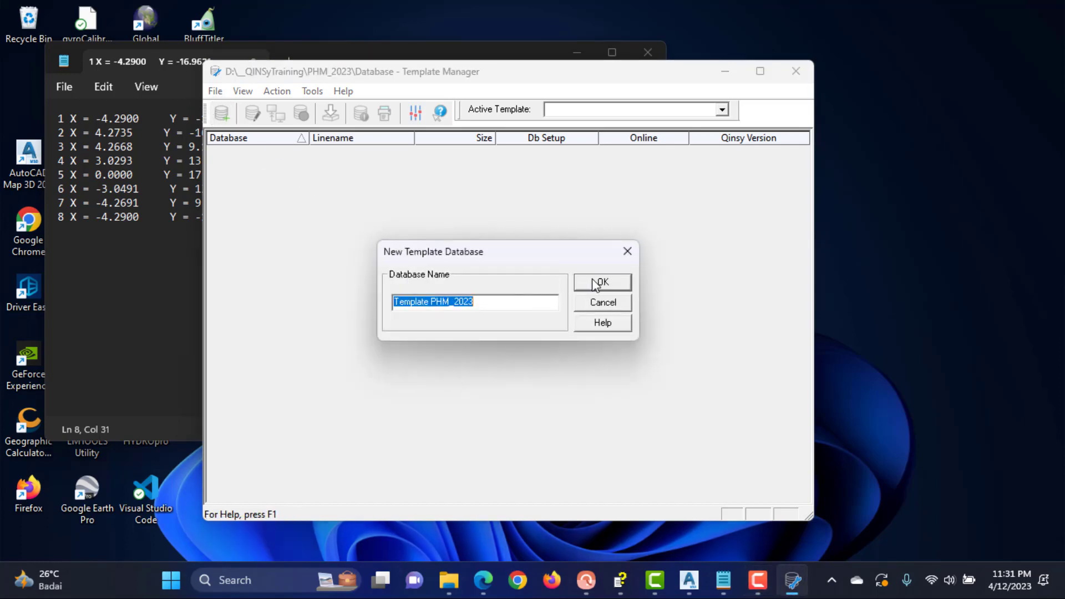
{"action": "left_click", "coordinate": [594, 284]}
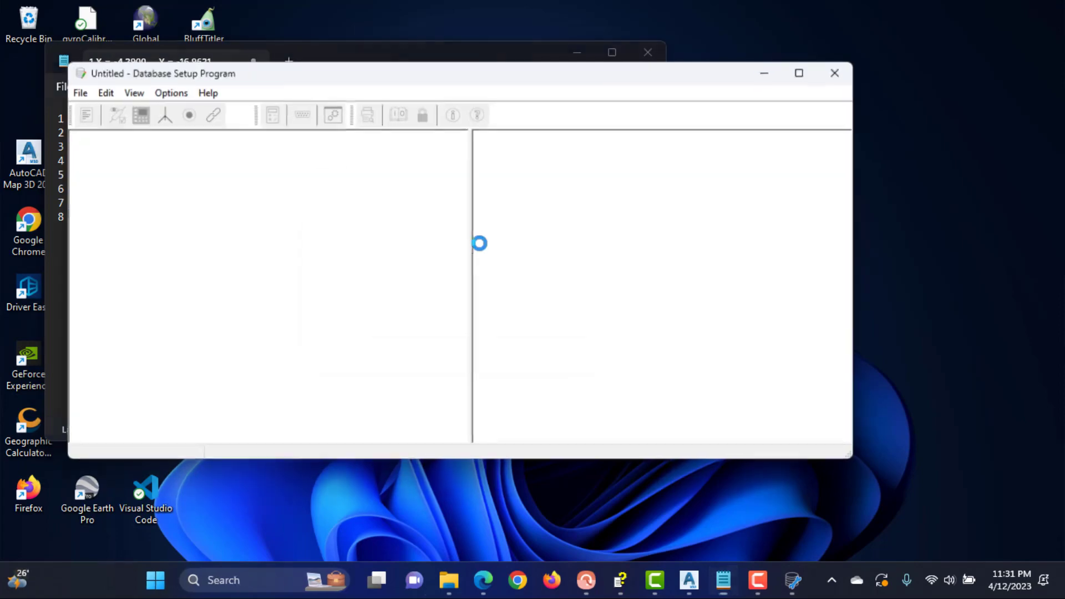
{"action": "left_click", "coordinate": [577, 343]}
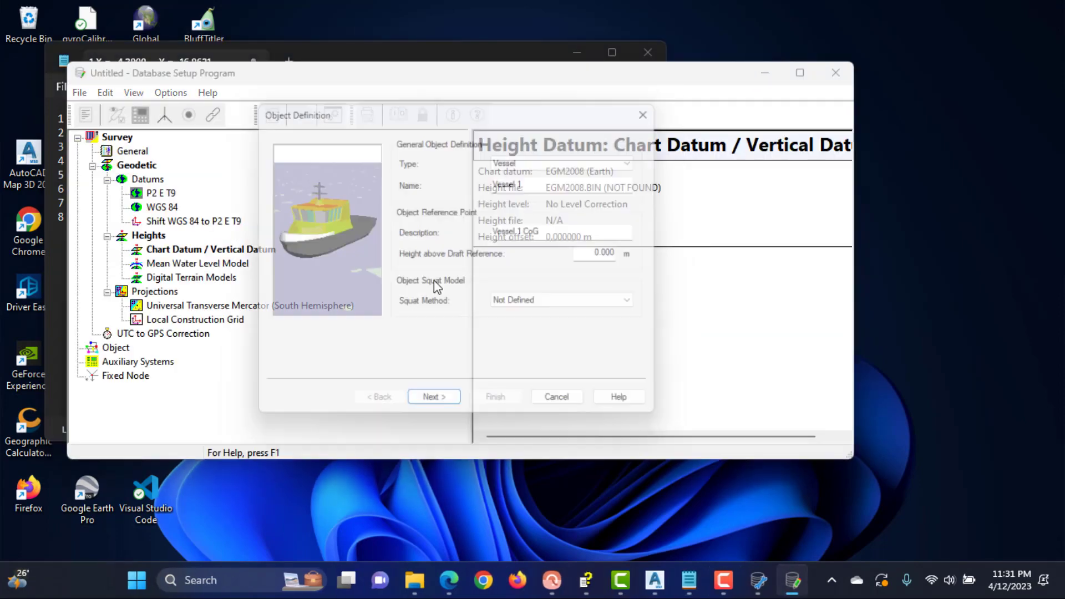
Define the object as a Vessel named Irvina with a height above draft reference of 1.5 m
{"action": "left_click", "coordinate": [571, 159]}
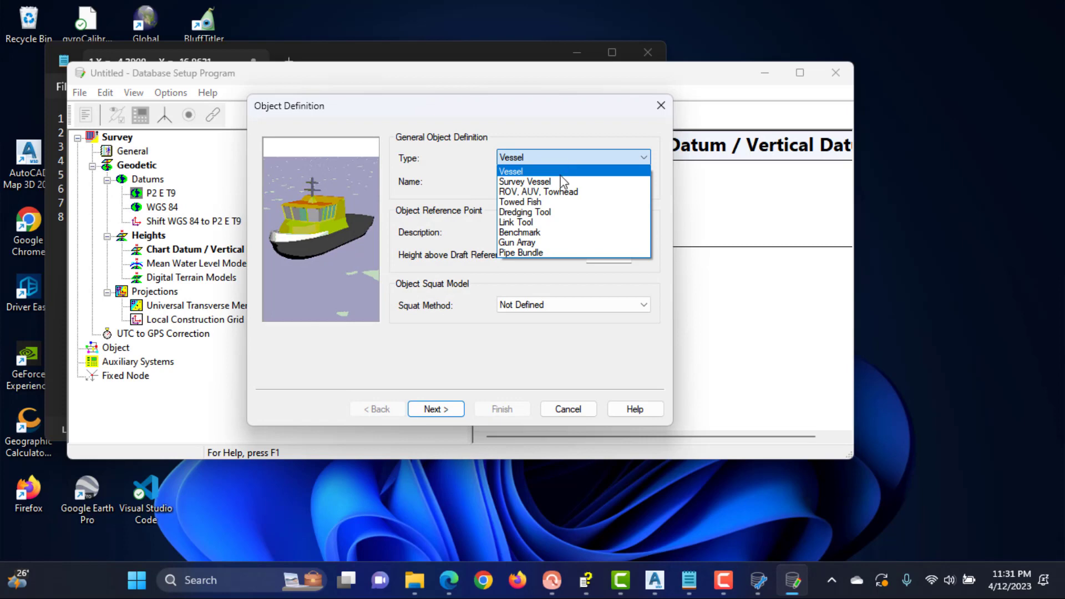
{"action": "left_click", "coordinate": [556, 172]}
{"action": "type", "text": "Irvina"}
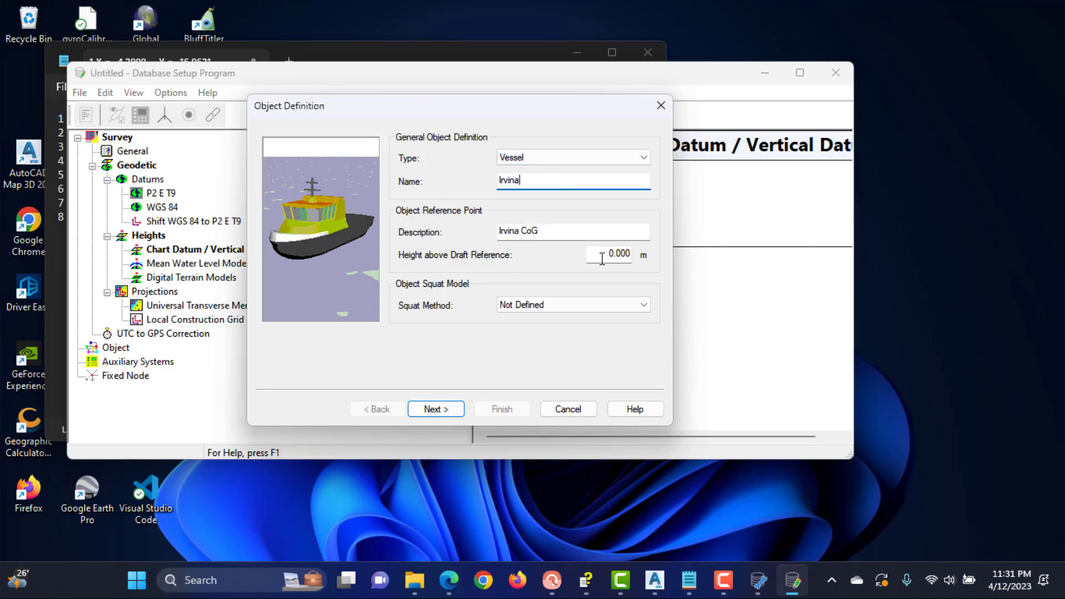
{"action": "left_click_drag", "start_coordinate": [609, 257], "coordinate": [647, 257]}
{"action": "type", "text": "1"}
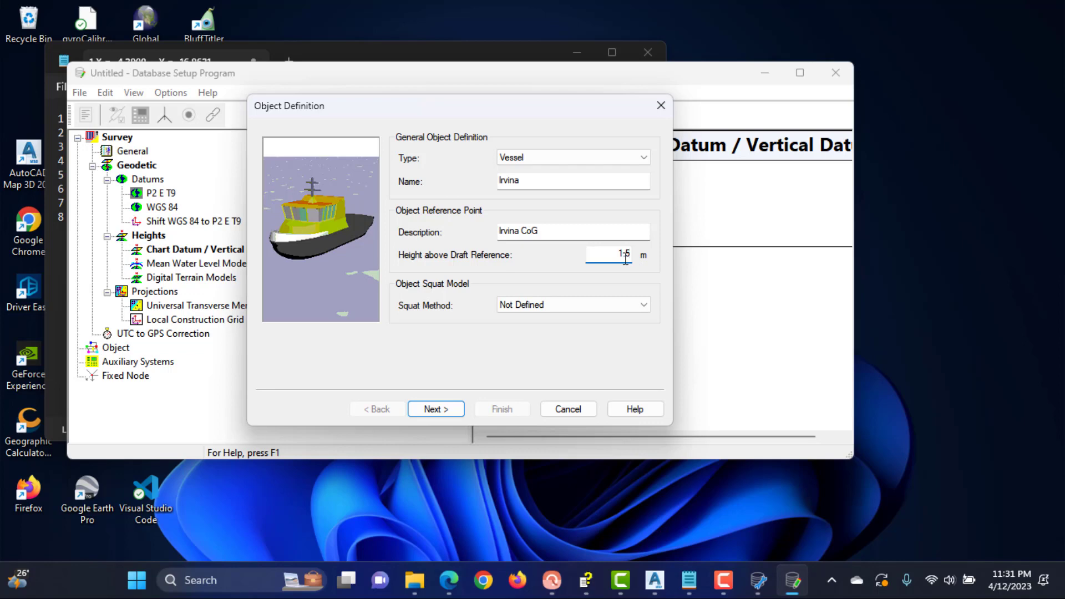
{"action": "type", "text": ".5"}
{"action": "left_click_drag", "start_coordinate": [636, 255], "coordinate": [617, 255]}
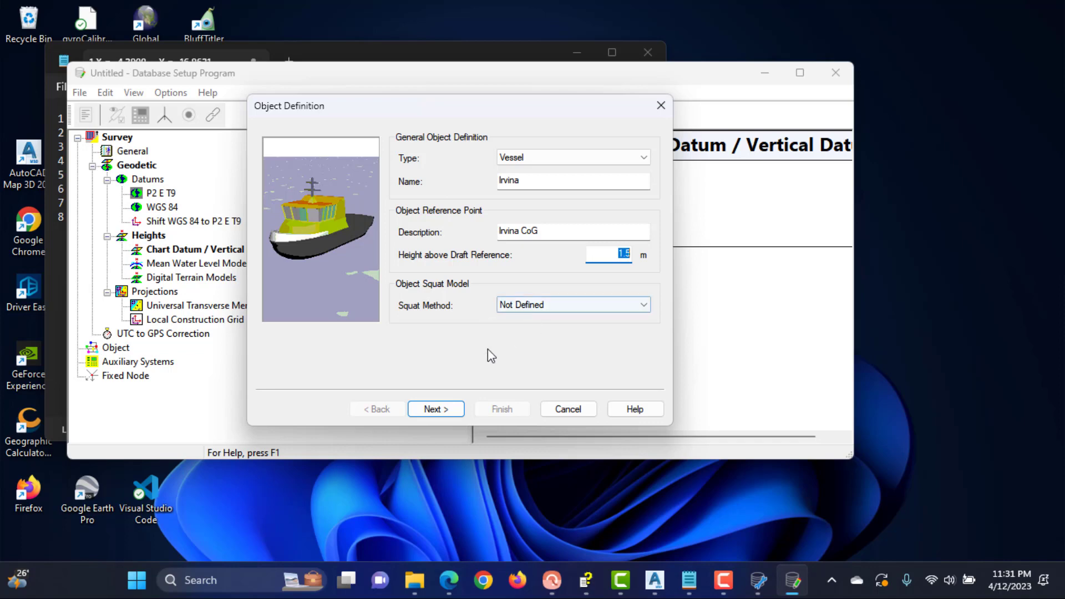
{"action": "left_click", "coordinate": [436, 408]}
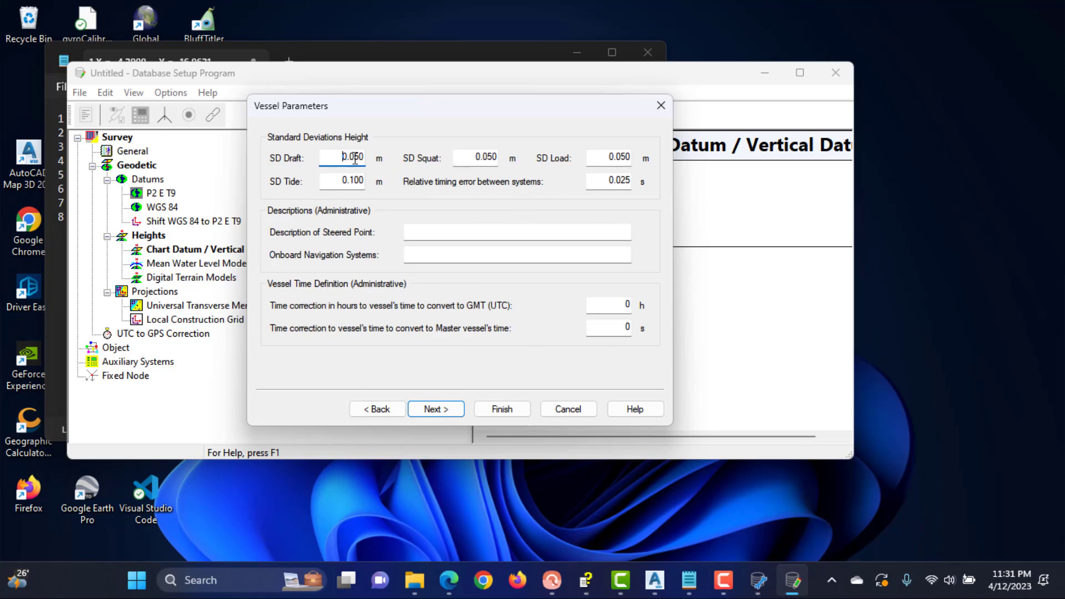
Describe the vessel's steered point as IrvinaCog and accept the vessel parameters
{"action": "left_click_drag", "start_coordinate": [471, 157], "coordinate": [515, 160]}
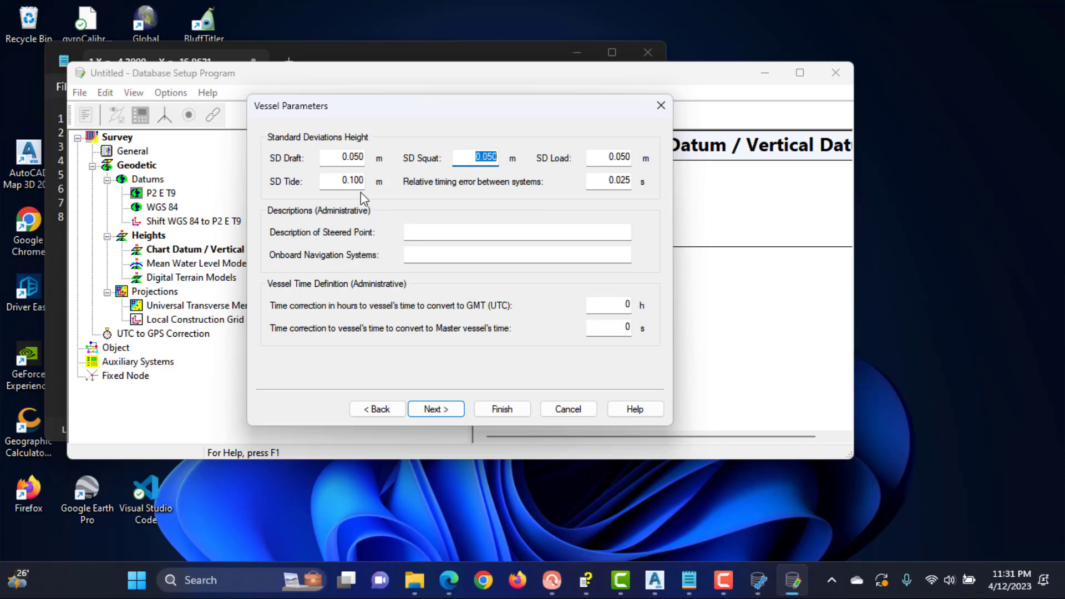
{"action": "left_click", "coordinate": [486, 237]}
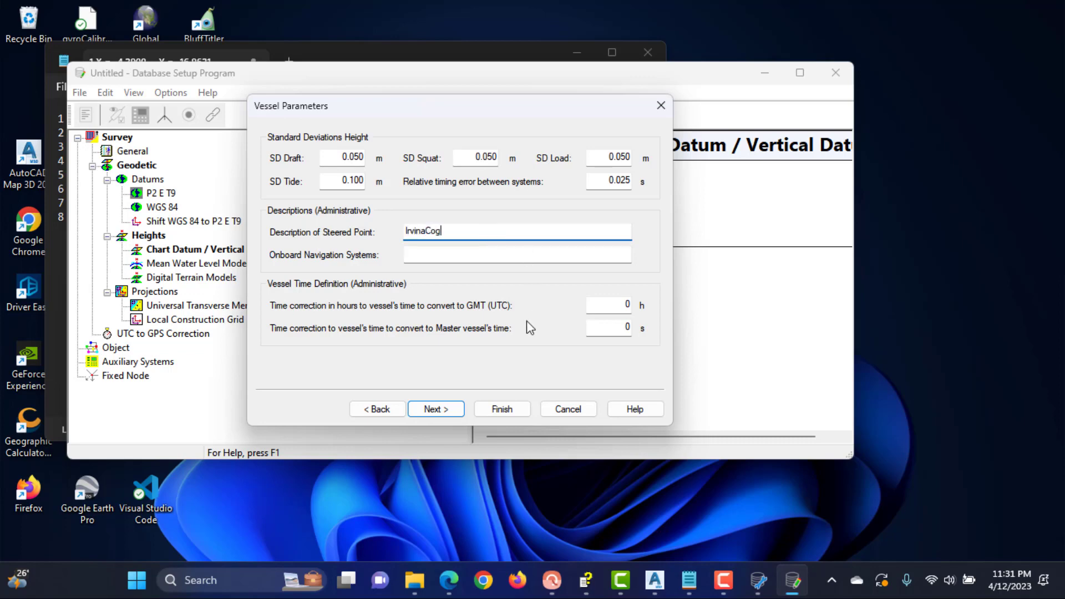
{"action": "left_click", "coordinate": [458, 410]}
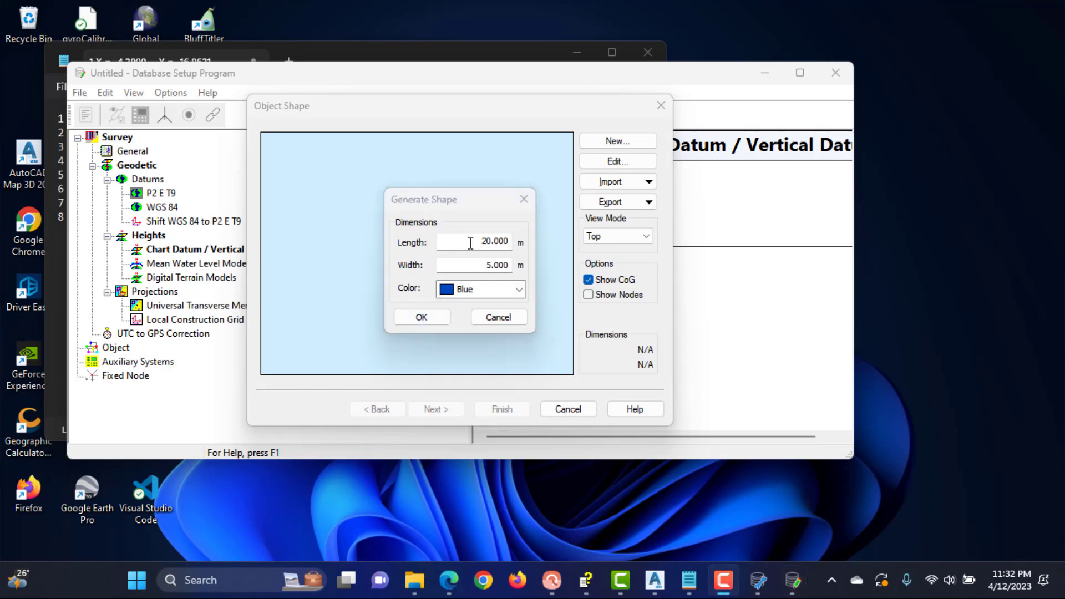
Generate a blue vessel shape with a length of 34 m and a width of 8.5 m
{"action": "left_click_drag", "start_coordinate": [485, 241], "coordinate": [492, 243]}
{"action": "type", "text": "34"}
{"action": "left_click_drag", "start_coordinate": [492, 264], "coordinate": [486, 264]}
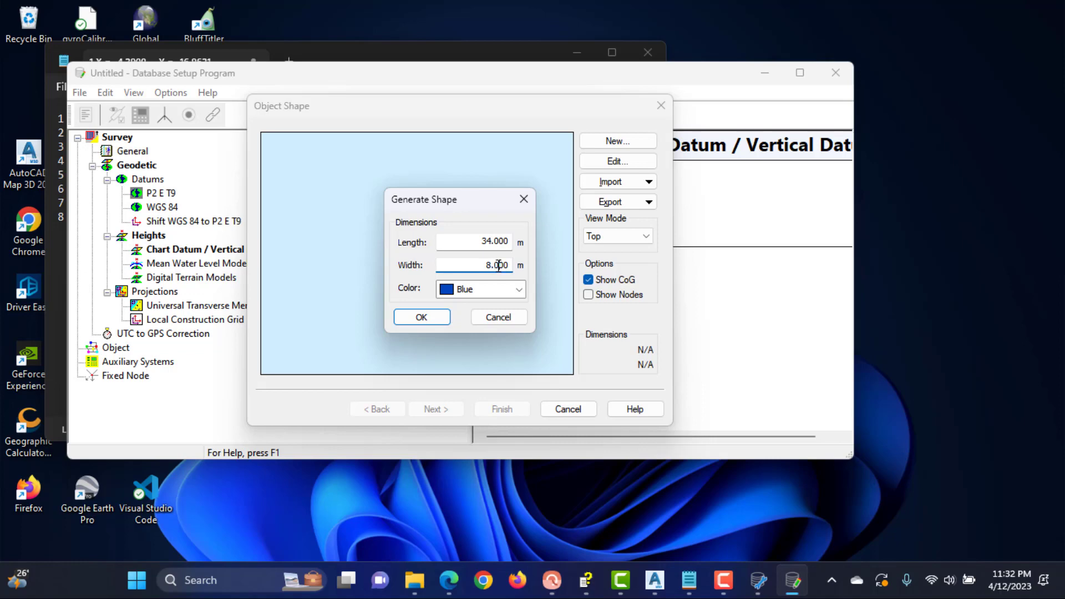
{"action": "type", "text": "8"}
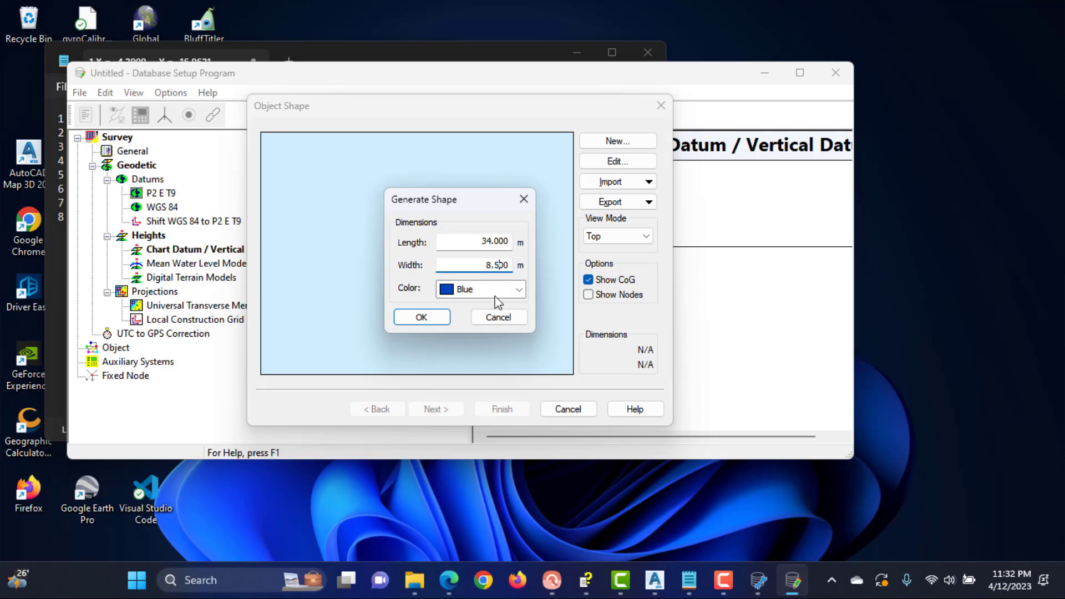
{"action": "left_click", "coordinate": [442, 316]}
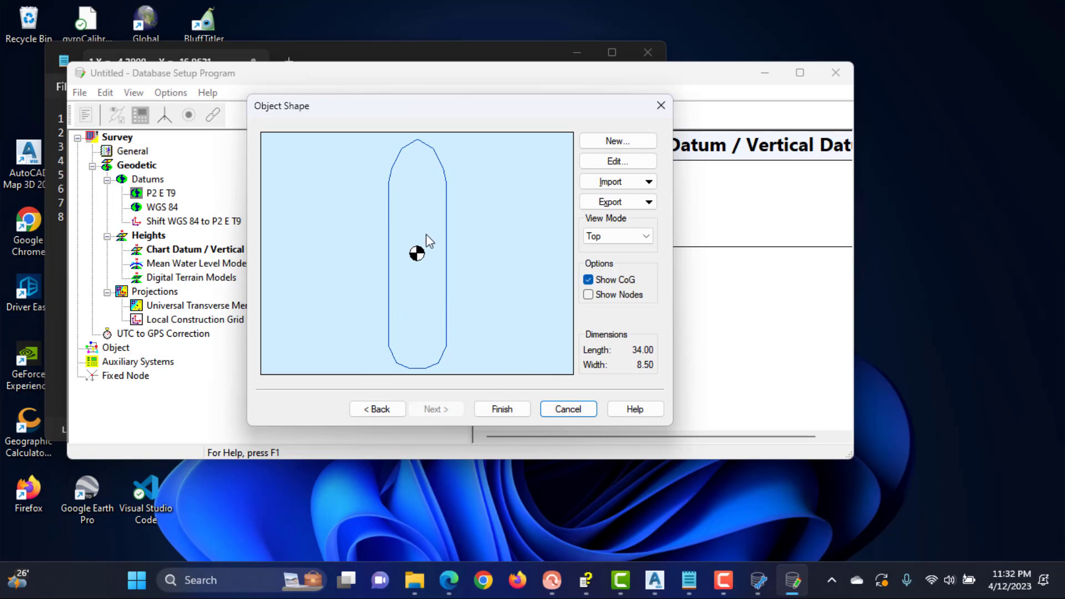
Edit the vessel shape from the noted outline coordinates, setting the Y-offset of point 1 to 17.13 and of point 3 to 13.76
{"action": "left_click", "coordinate": [618, 160]}
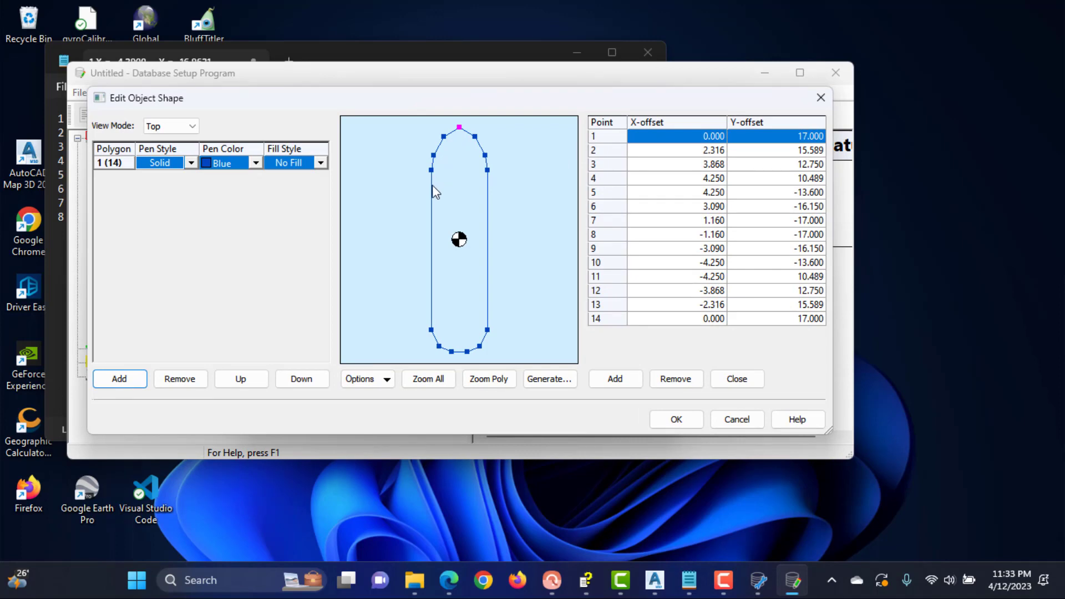
{"action": "left_click", "coordinate": [432, 329]}
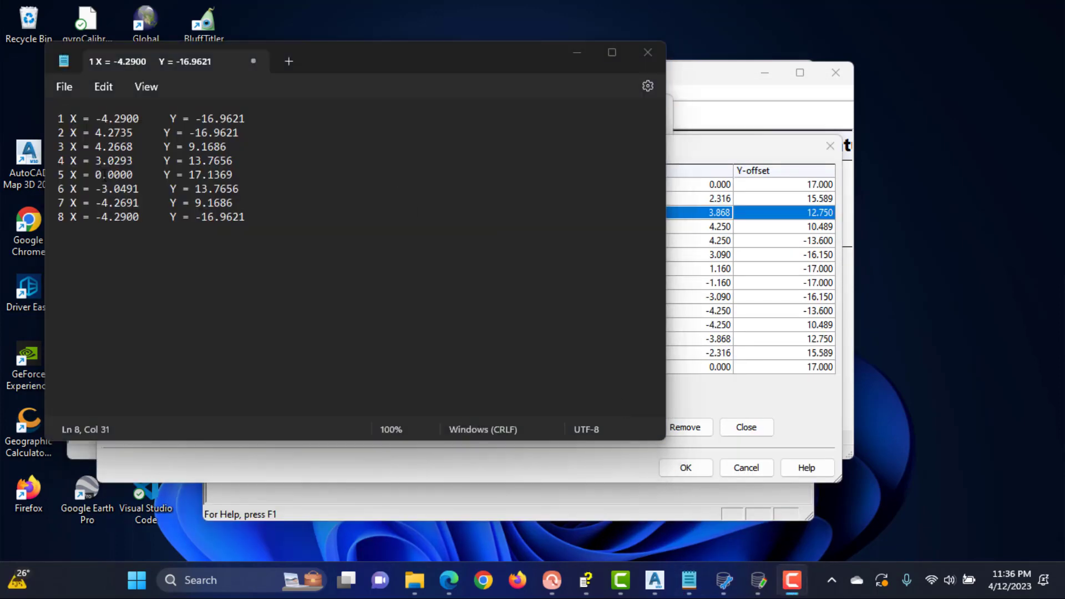
{"action": "left_click", "coordinate": [720, 216]}
{"action": "left_click", "coordinate": [821, 184]}
{"action": "type", "text": "13"}
{"action": "key", "text": "Down"}
{"action": "key", "text": "Down"}
{"action": "key", "text": "alt+Tab"}
{"action": "left_click_drag", "start_coordinate": [95, 161], "coordinate": [236, 161]}
{"action": "key", "text": "alt+Tab"}
{"action": "type", "text": "13.76"}
{"action": "left_click", "coordinate": [613, 229]}
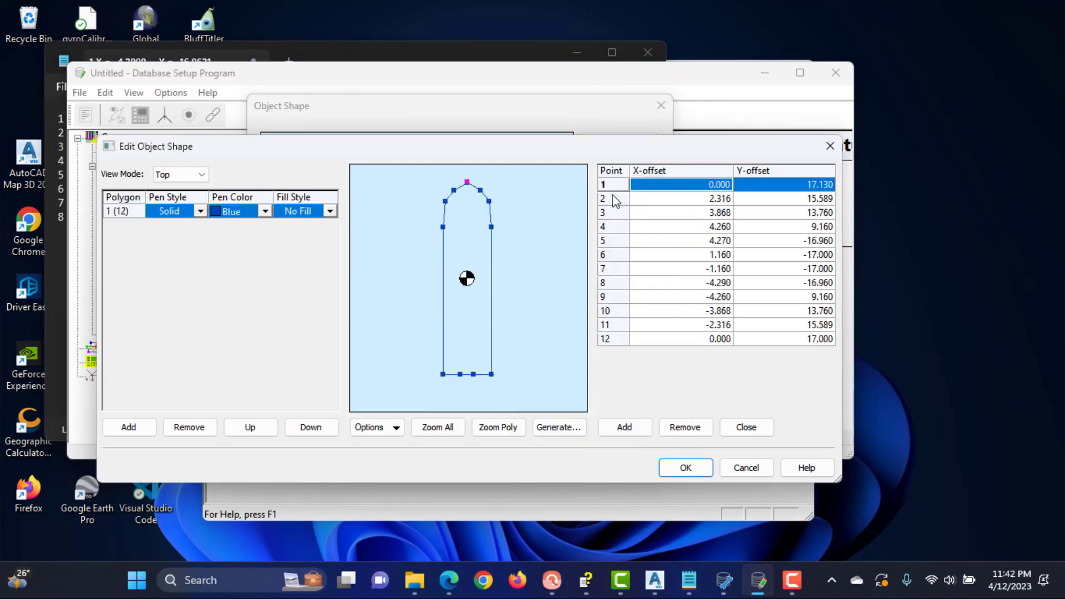
Go through the remaining shape points, accept the edited outline and finish the vessel definition
{"action": "key", "text": "Down"}
{"action": "key", "text": "Down"}
{"action": "key", "text": "Down"}
{"action": "key", "text": "Down"}
{"action": "key", "text": "Down"}
{"action": "key", "text": "Down"}
{"action": "key", "text": "Down"}
{"action": "key", "text": "Down"}
{"action": "key", "text": "Down"}
{"action": "key", "text": "Down"}
{"action": "key", "text": "Down"}
{"action": "key", "text": "Down"}
{"action": "key", "text": "Down"}
{"action": "key", "text": "Return"}
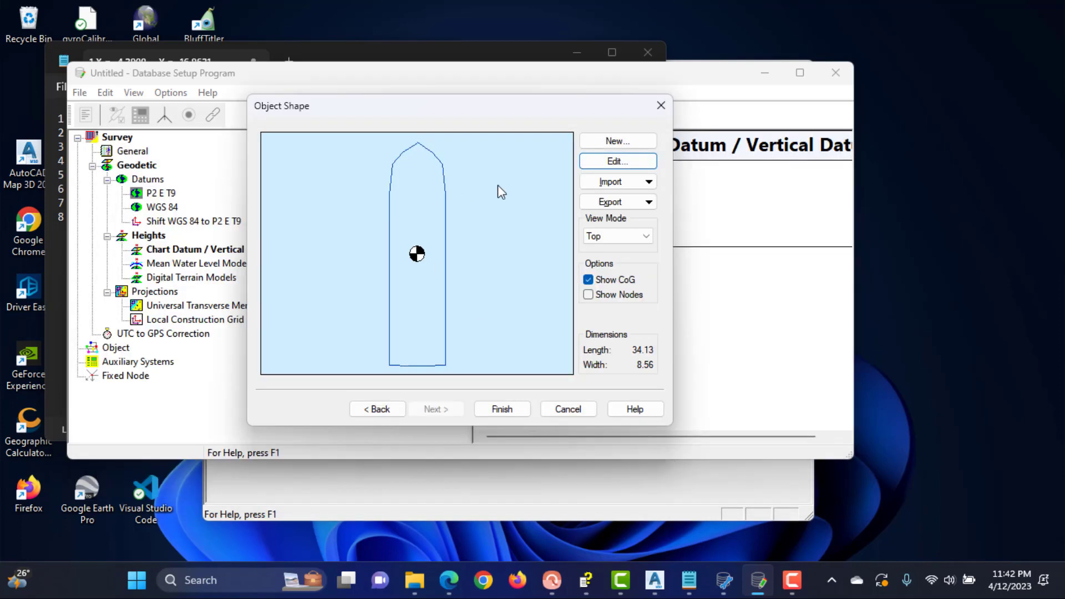
{"action": "left_click", "coordinate": [502, 409]}
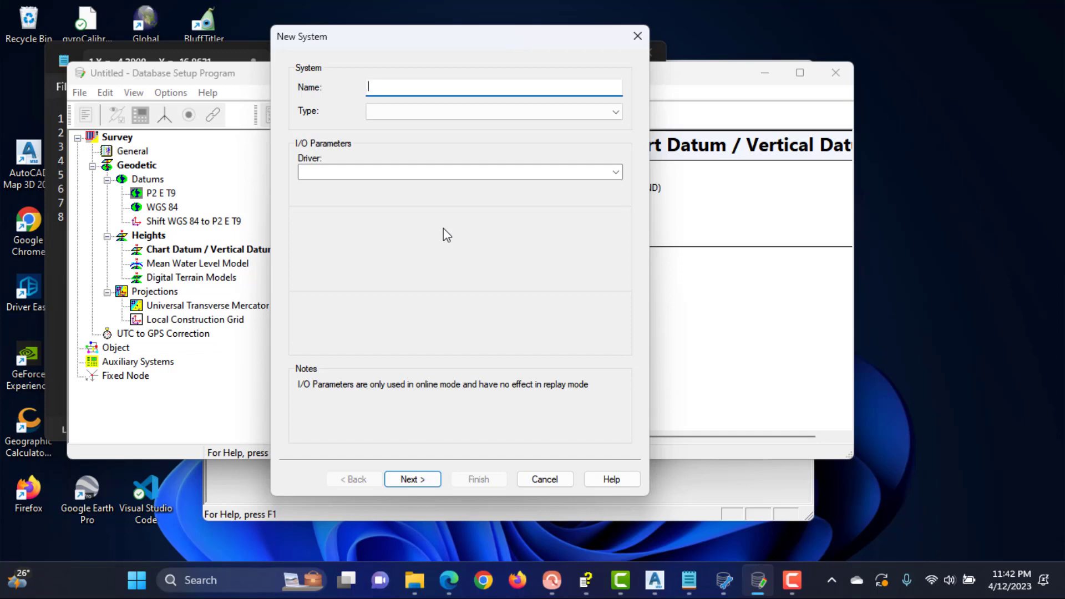
Name the new system Trimble and set its type to Position Navigation System
{"action": "type", "text": "Trimble"}
{"action": "left_click", "coordinate": [610, 112]}
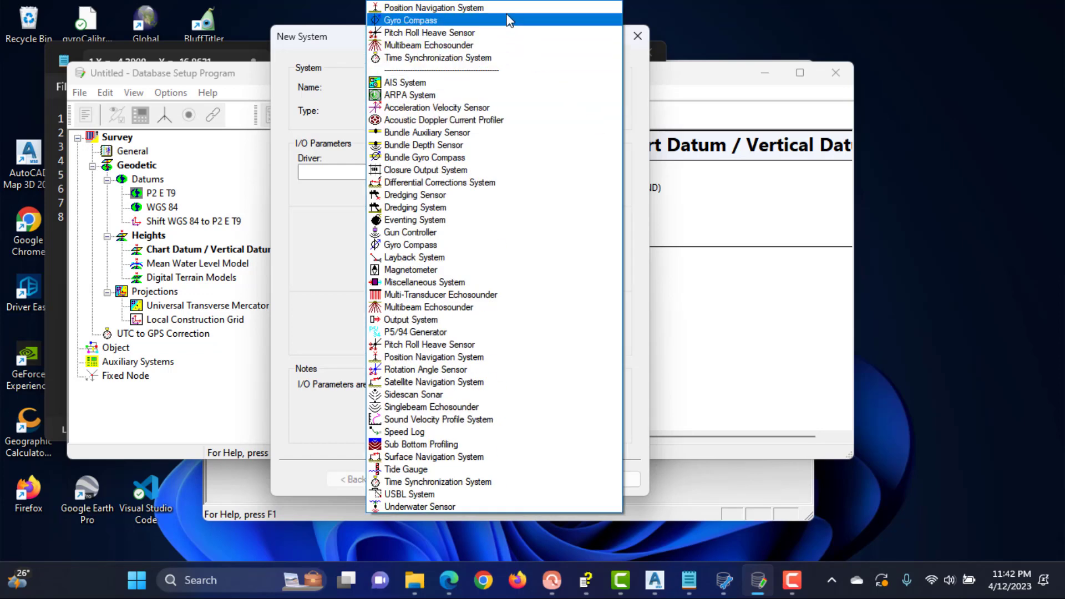
{"action": "left_click", "coordinate": [507, 8]}
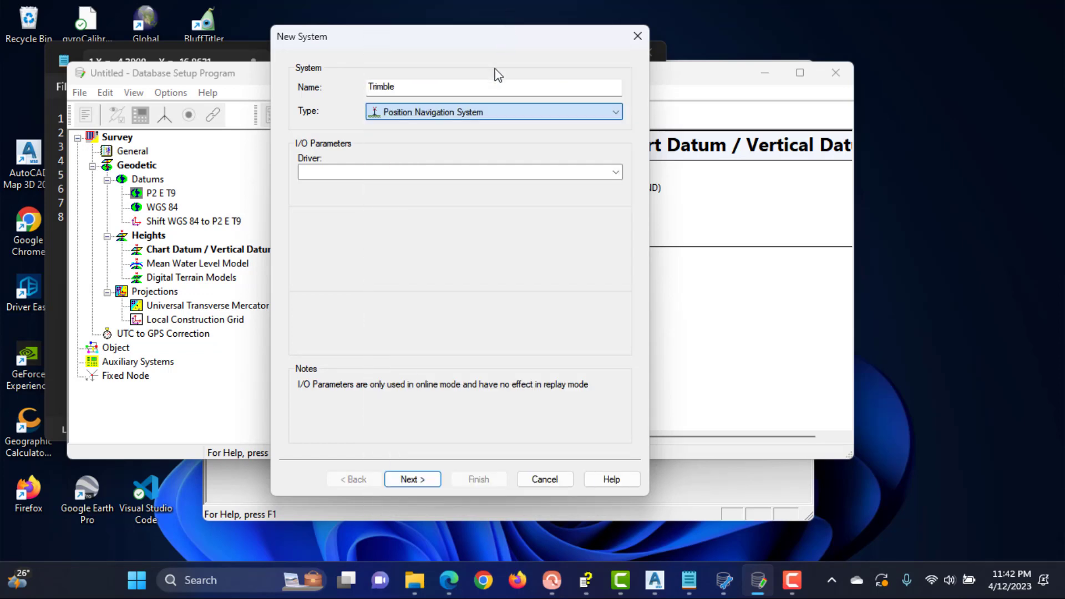
Look through the available position drivers and select NMEA GGA GST (Conditional Output) for the Trimble system
{"action": "left_click", "coordinate": [616, 173]}
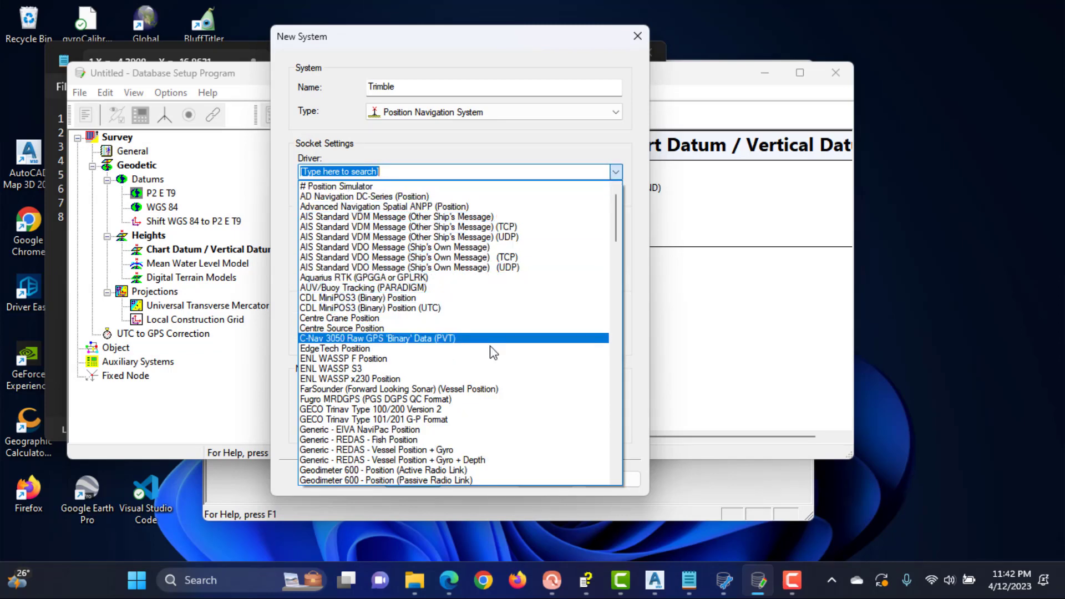
{"action": "scroll", "coordinate": [487, 363], "scroll_direction": "down", "scroll_amount": 3}
{"action": "scroll", "coordinate": [487, 367], "scroll_direction": "down", "scroll_amount": 6}
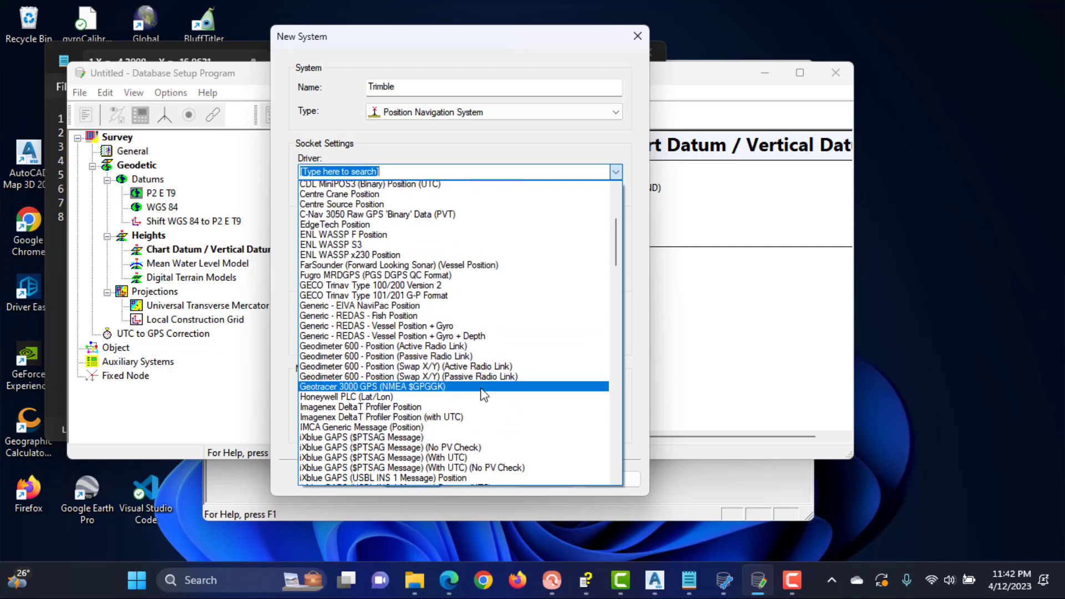
{"action": "scroll", "coordinate": [487, 366], "scroll_direction": "down", "scroll_amount": 9}
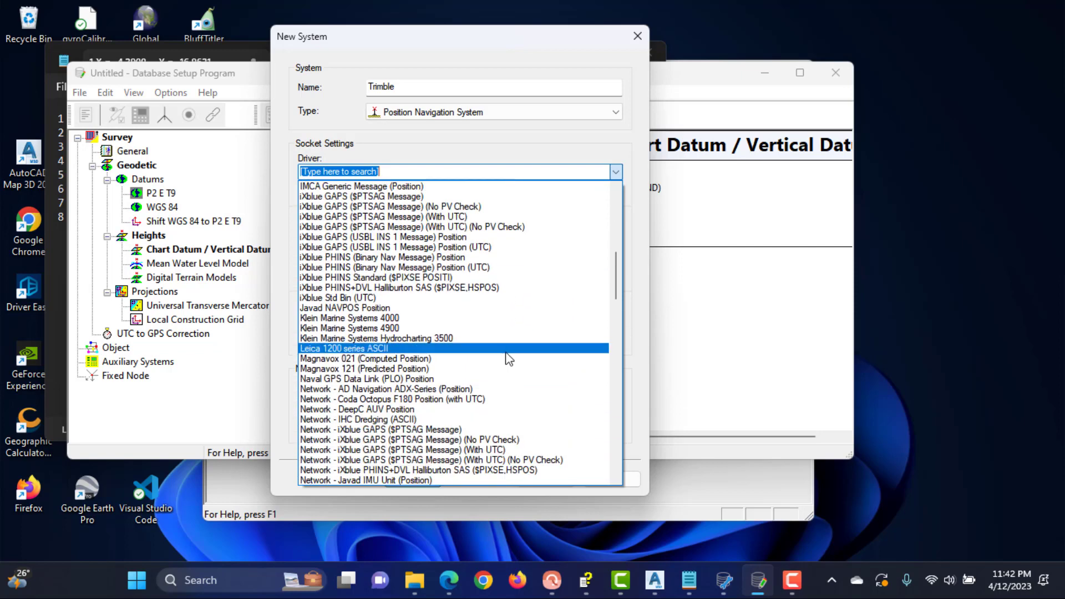
{"action": "scroll", "coordinate": [517, 357], "scroll_direction": "down", "scroll_amount": 8}
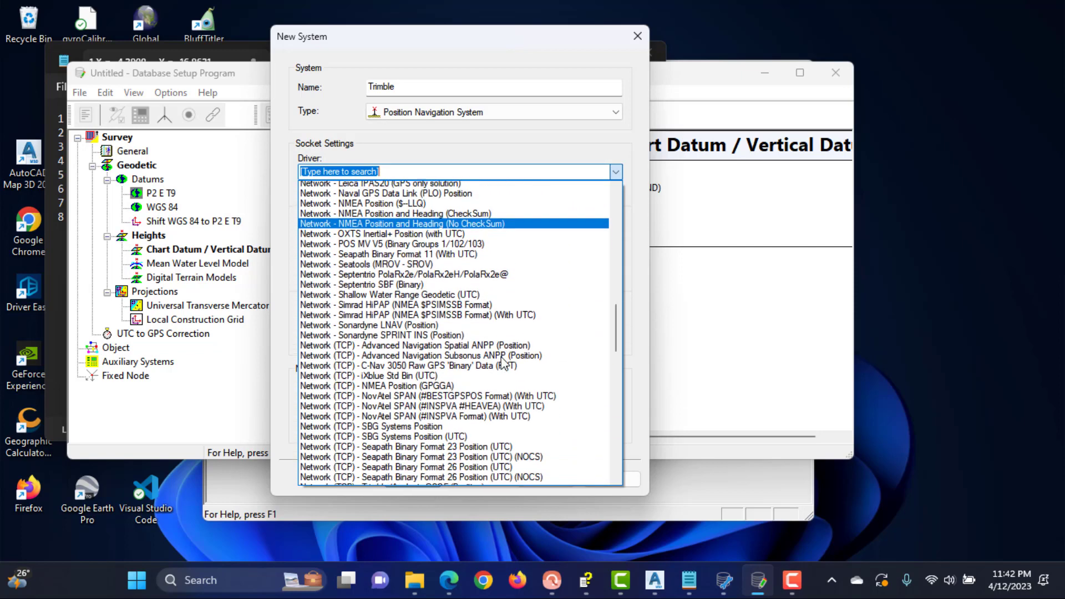
{"action": "scroll", "coordinate": [491, 366], "scroll_direction": "down", "scroll_amount": 8}
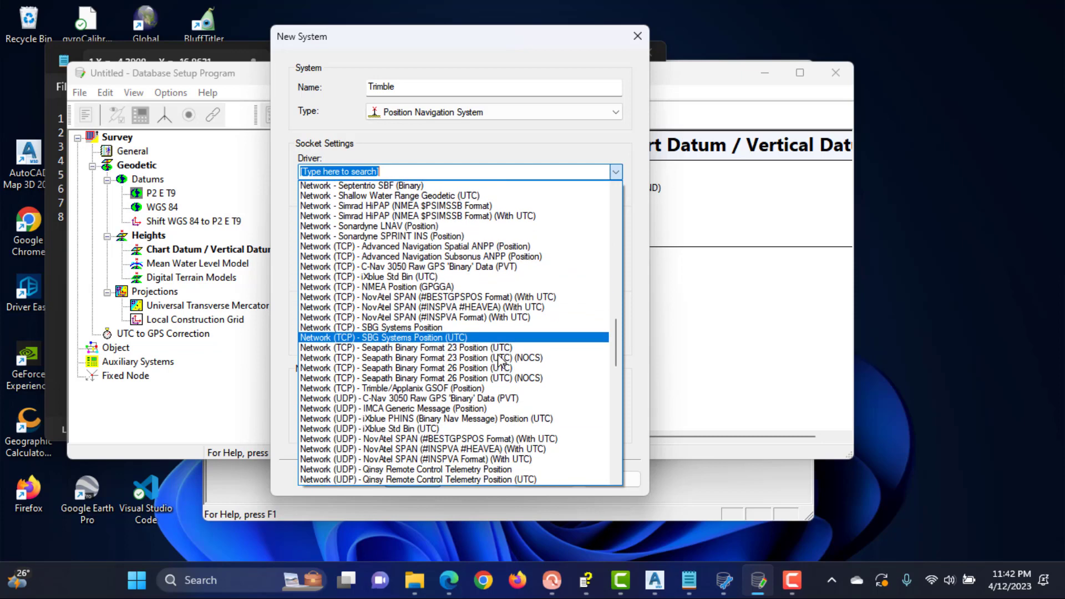
{"action": "scroll", "coordinate": [504, 356], "scroll_direction": "down", "scroll_amount": 1}
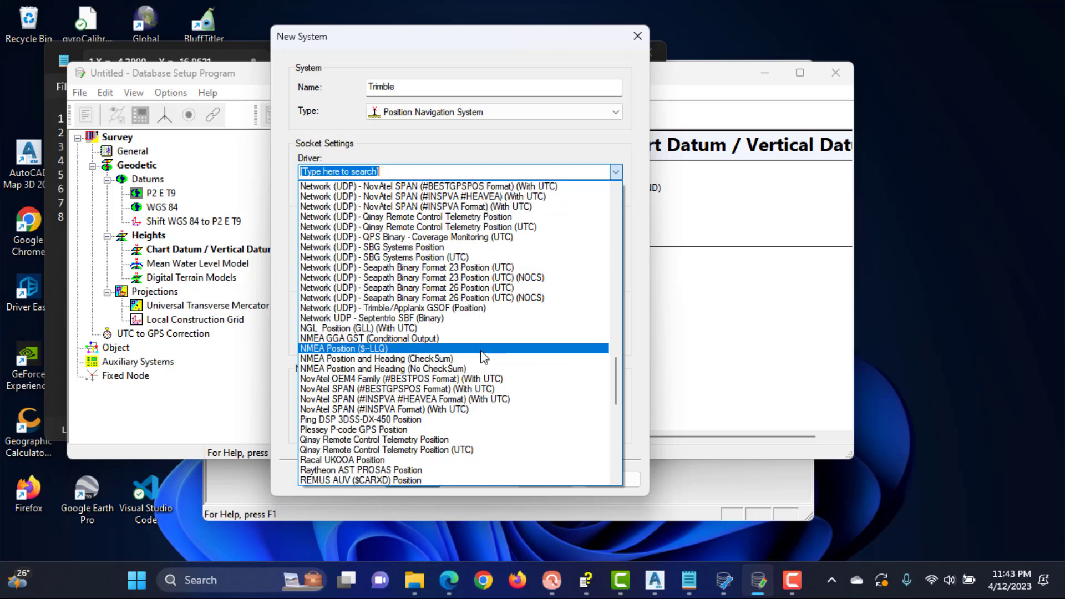
{"action": "scroll", "coordinate": [484, 358], "scroll_direction": "down", "scroll_amount": 7}
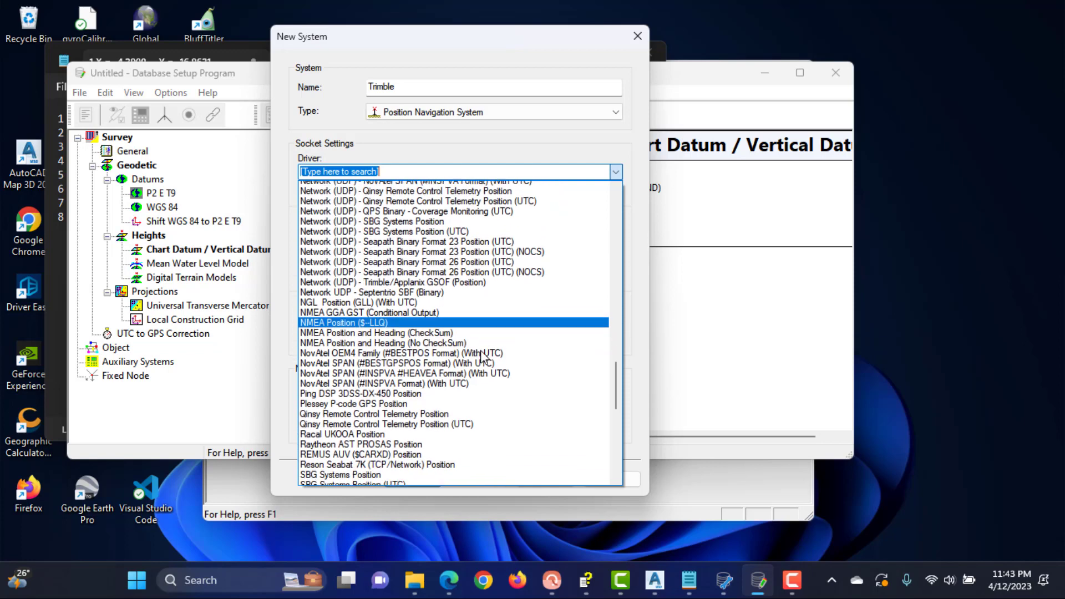
{"action": "scroll", "coordinate": [481, 357], "scroll_direction": "down", "scroll_amount": 7}
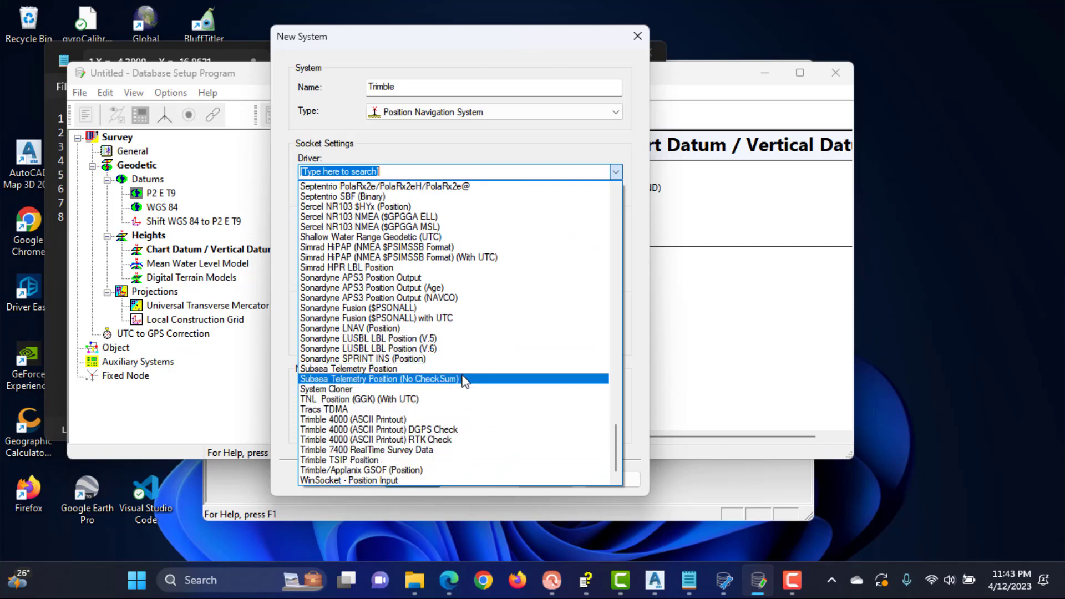
{"action": "scroll", "coordinate": [463, 380], "scroll_direction": "up", "scroll_amount": 2}
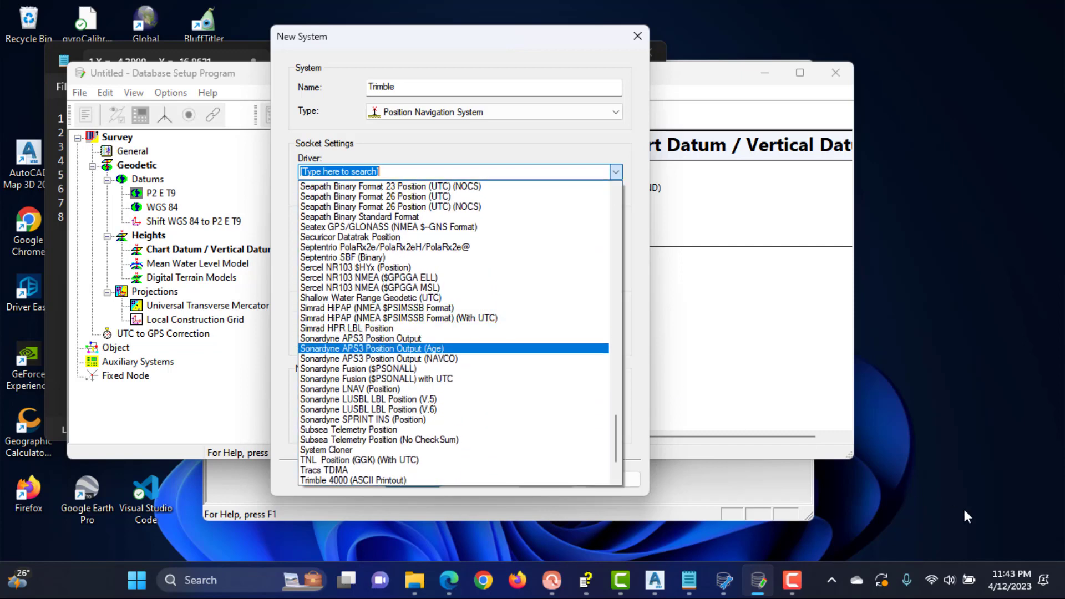
{"action": "left_click", "coordinate": [498, 178]}
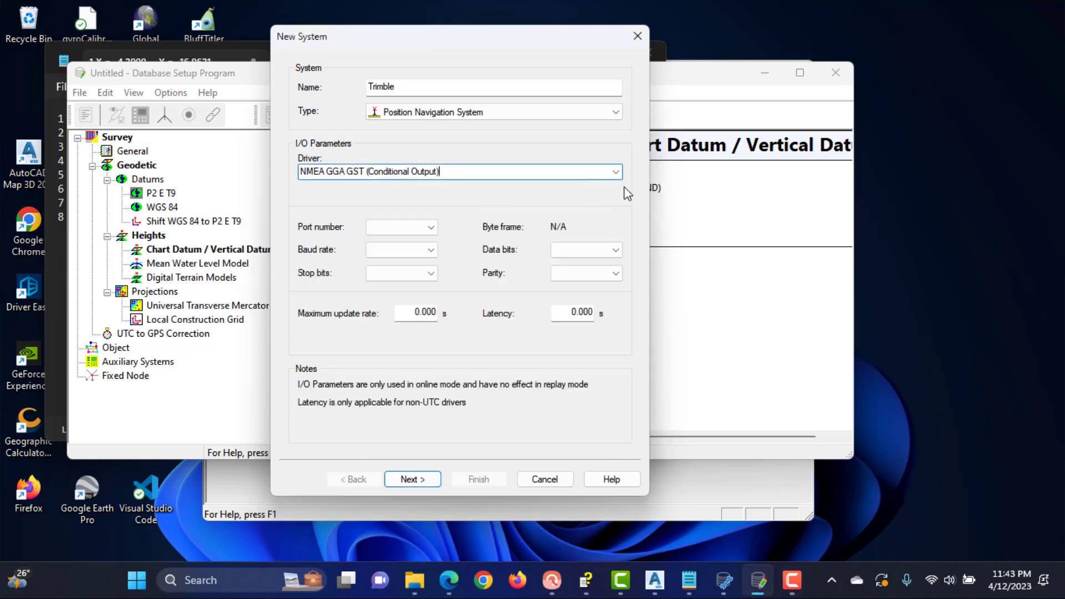
Set the Trimble system's driver to # Position Simulator with port number 1 and continue to the position parameters
{"action": "left_click", "coordinate": [614, 172]}
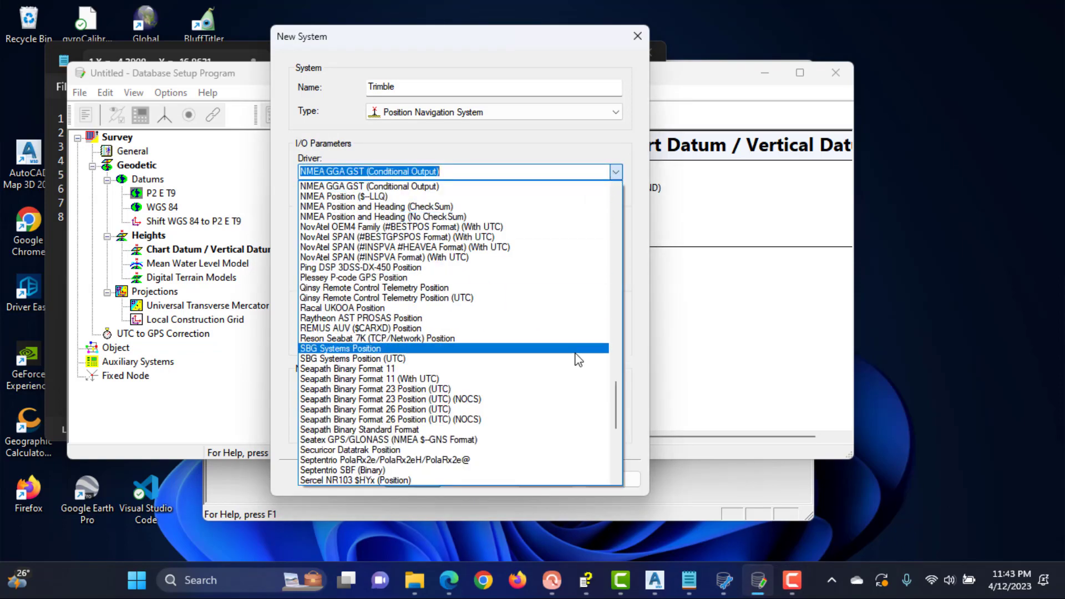
{"action": "left_click_drag", "start_coordinate": [614, 400], "coordinate": [614, 214]}
{"action": "left_click", "coordinate": [531, 186]}
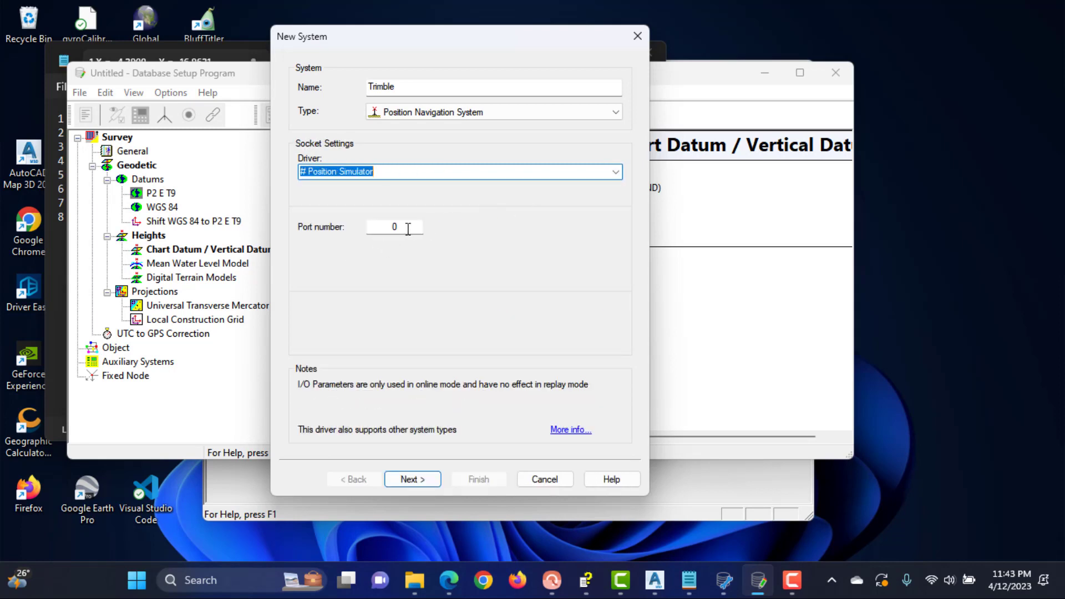
{"action": "double_click", "coordinate": [390, 227]}
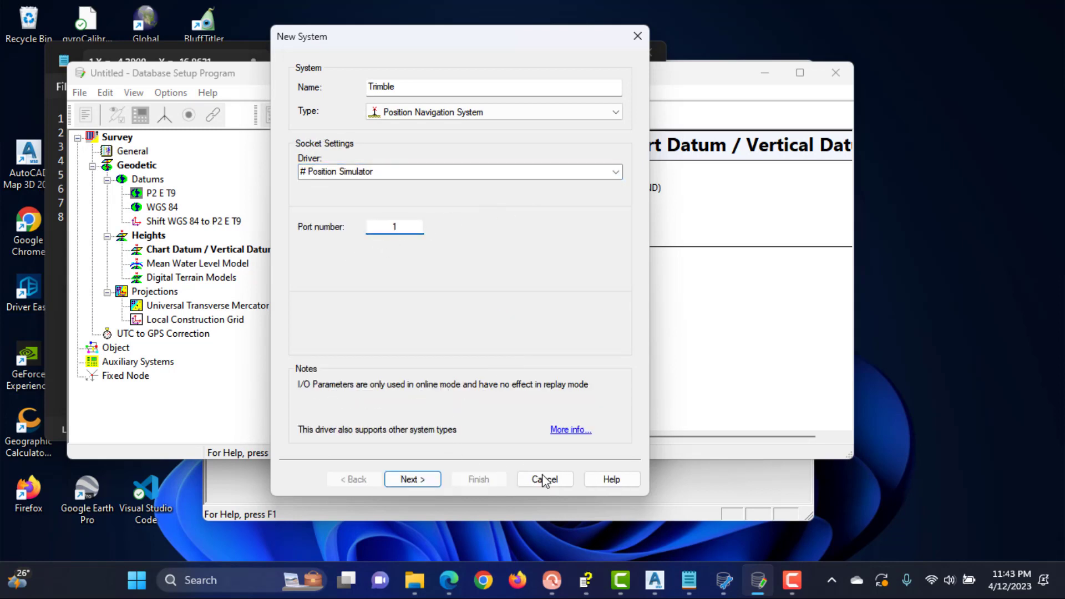
{"action": "left_click", "coordinate": [431, 480]}
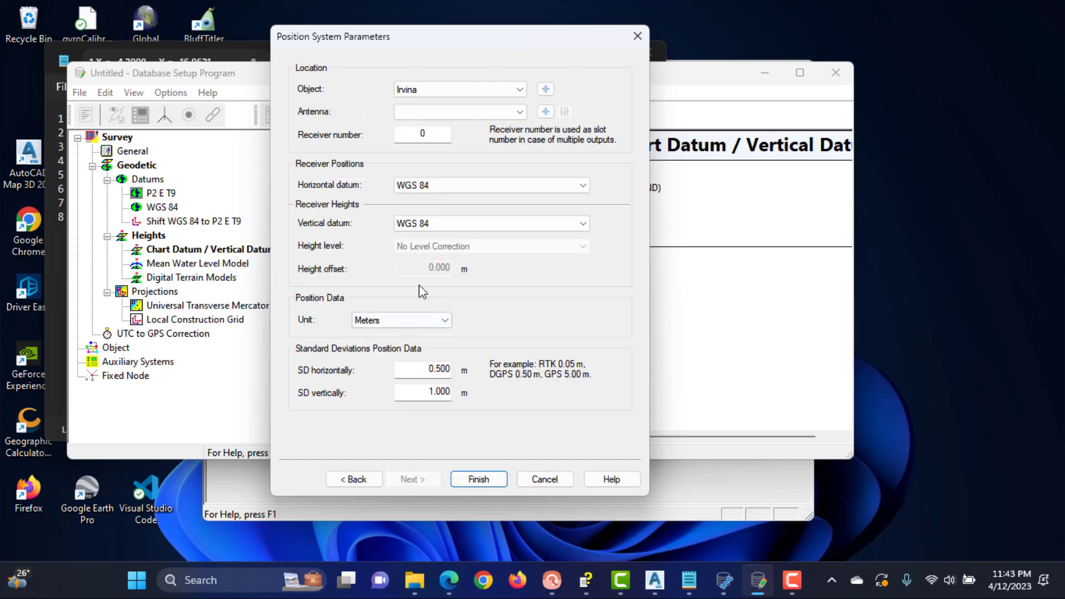
Start a new antenna node on the vessel Irvina and confirm adding it to the database
{"action": "left_click", "coordinate": [518, 113]}
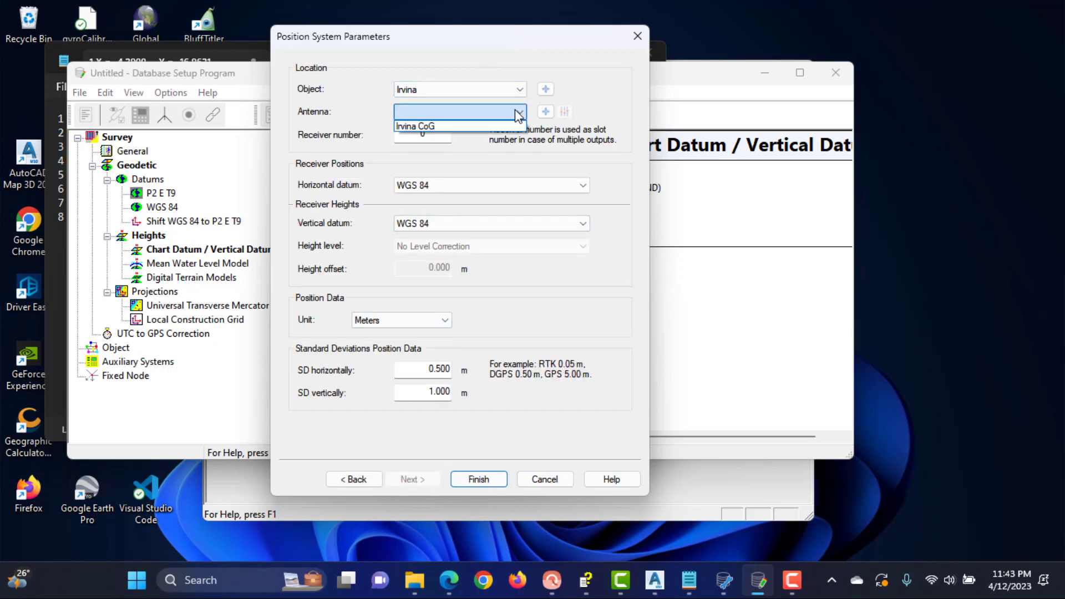
{"action": "left_click", "coordinate": [518, 113]}
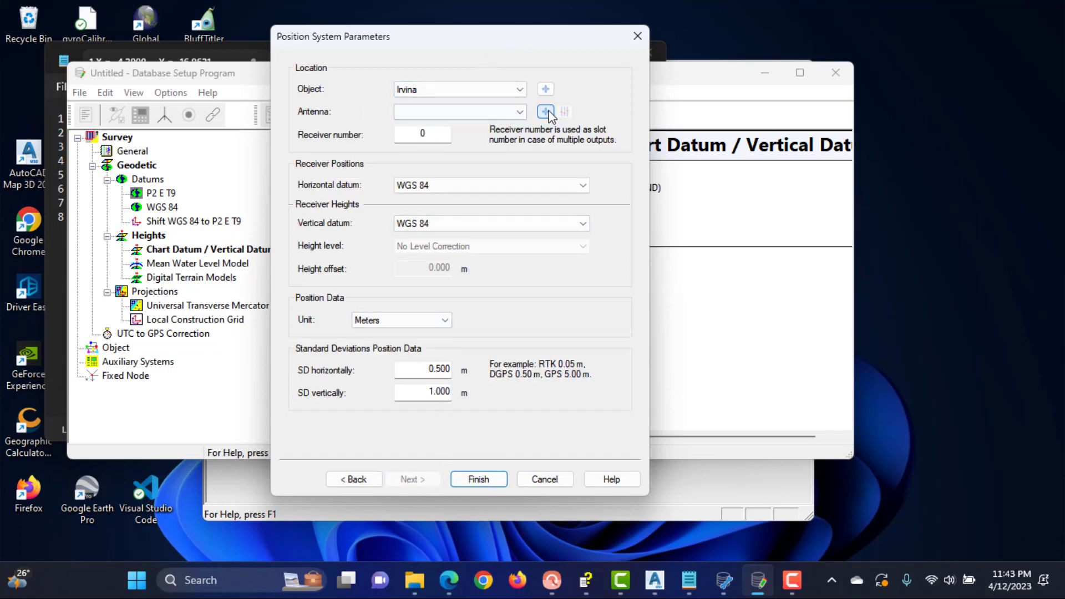
{"action": "left_click", "coordinate": [546, 113]}
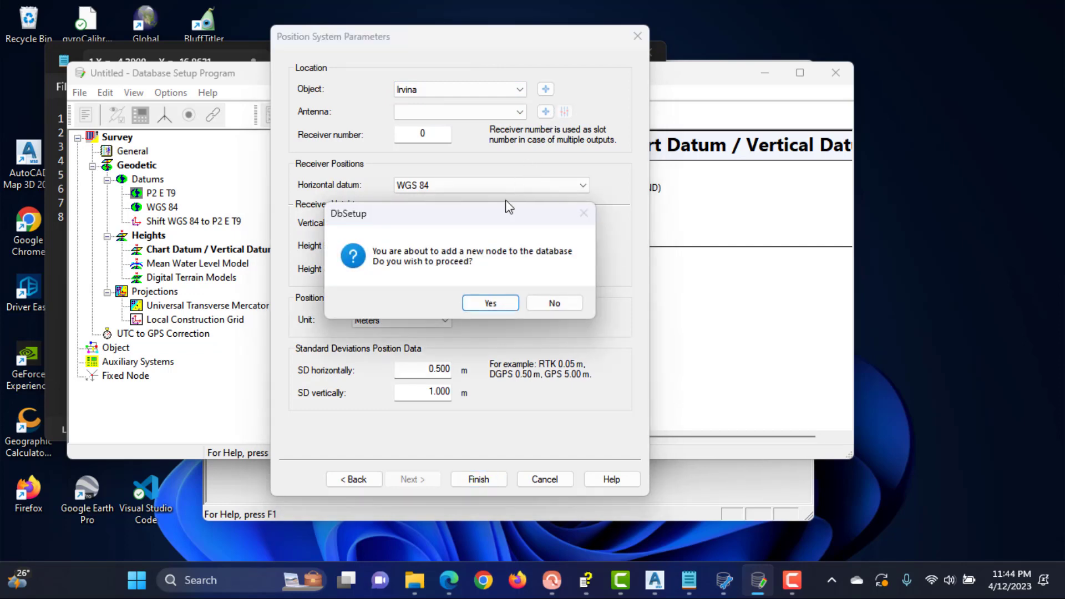
{"action": "left_click", "coordinate": [491, 305]}
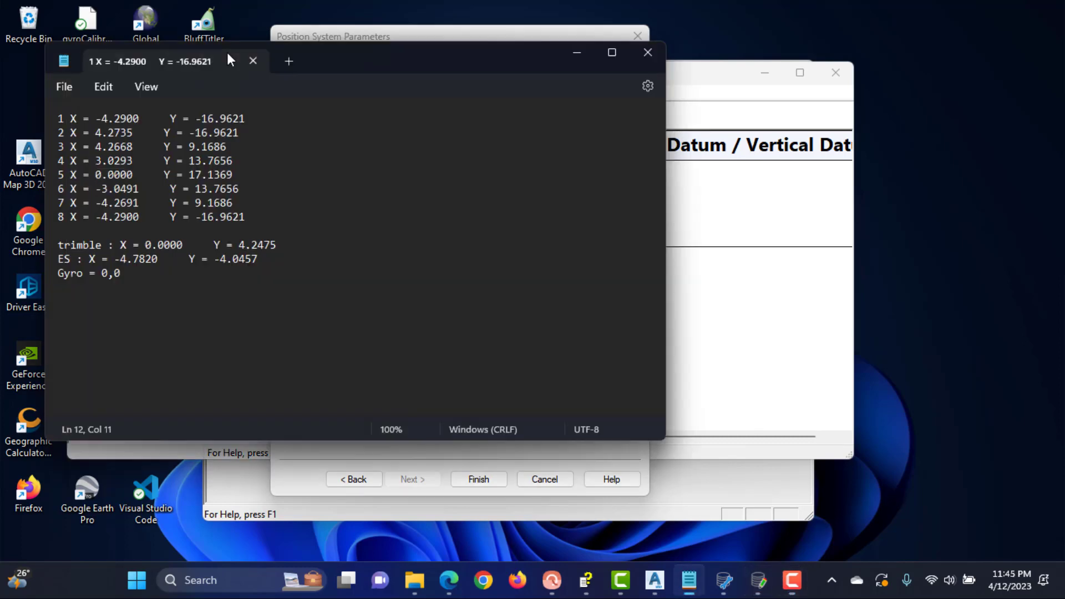
Copy the Trimble Y value 4.2475 from the noted coordinates into the Trimble node's Y offset
{"action": "left_click", "coordinate": [227, 54]}
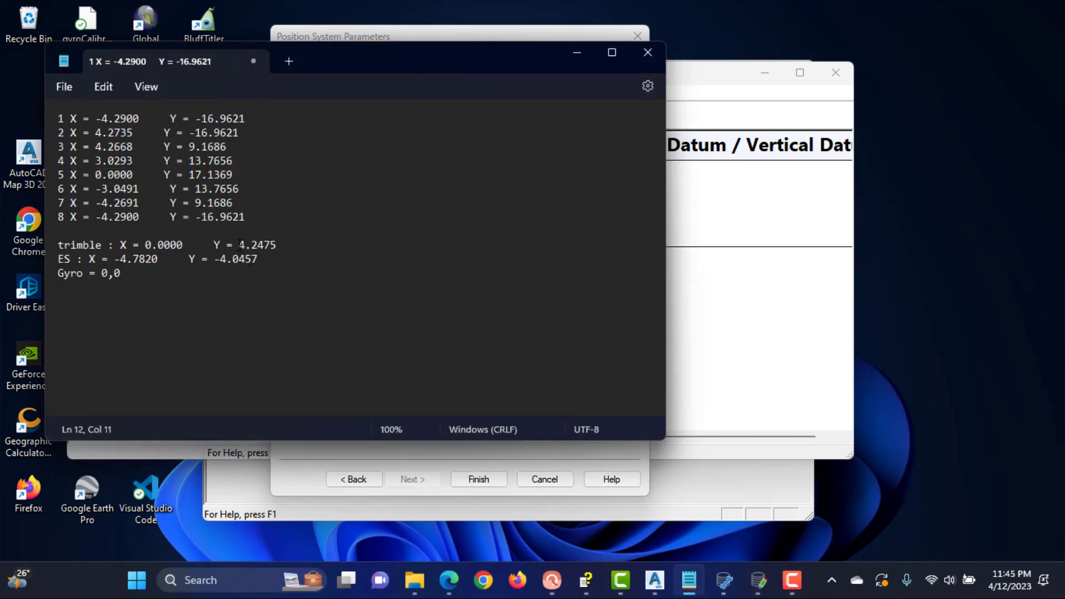
{"action": "left_click_drag", "start_coordinate": [239, 244], "coordinate": [283, 239]}
{"action": "key", "text": "ctrl+c"}
{"action": "left_click", "coordinate": [697, 293]}
{"action": "double_click", "coordinate": [458, 283]}
{"action": "key", "text": "ctrl+v"}
{"action": "left_click", "coordinate": [457, 305]}
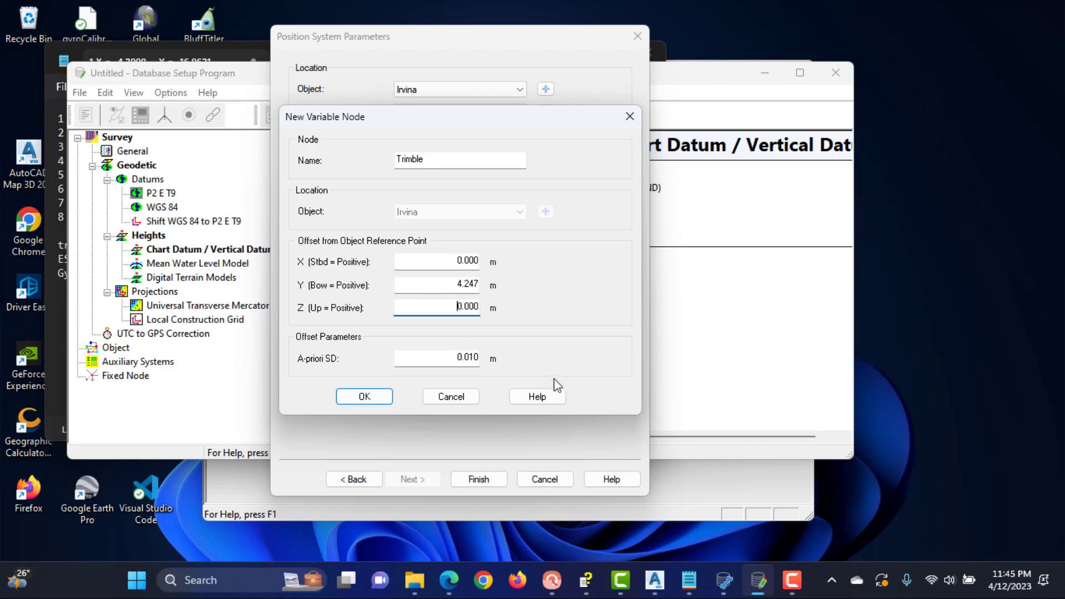
Set the Trimble node's Z offset to 8.9 m, accept the node and finish the position system
{"action": "left_click", "coordinate": [498, 317]}
{"action": "type", "text": "8.9"}
{"action": "left_click", "coordinate": [471, 283]}
{"action": "left_click", "coordinate": [365, 396]}
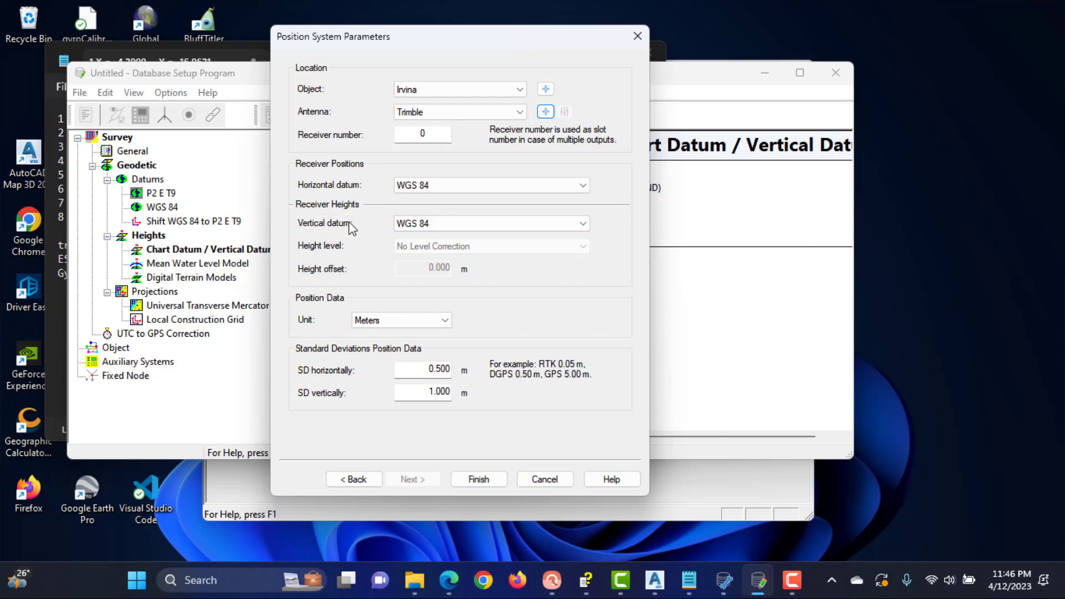
{"action": "left_click", "coordinate": [478, 478]}
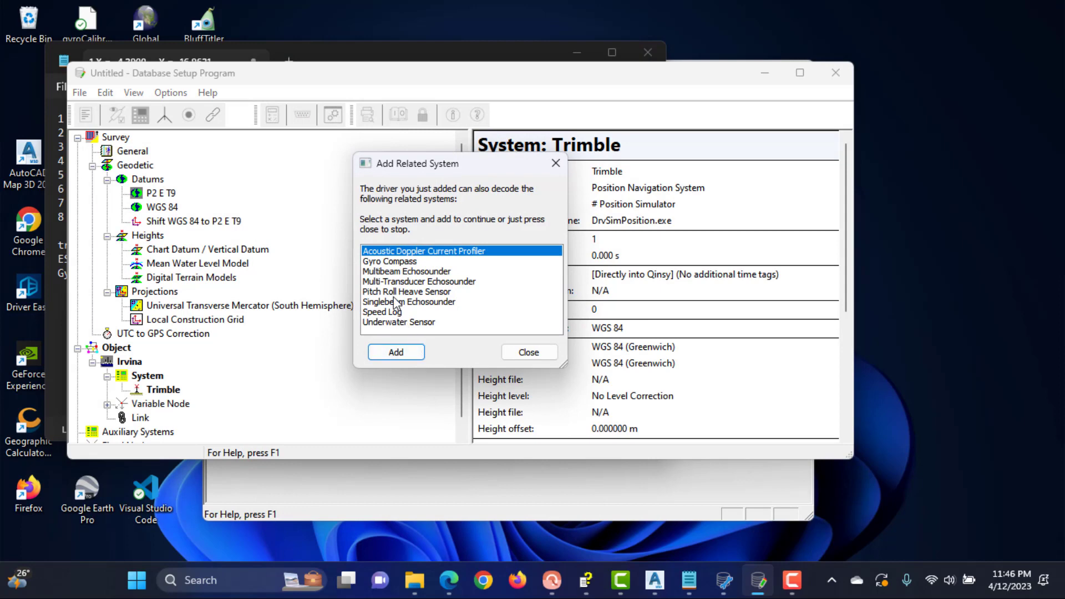
Add a related Gyro Compass system named TSS_Meridian with the # Heading Simulator driver
{"action": "left_click", "coordinate": [396, 261]}
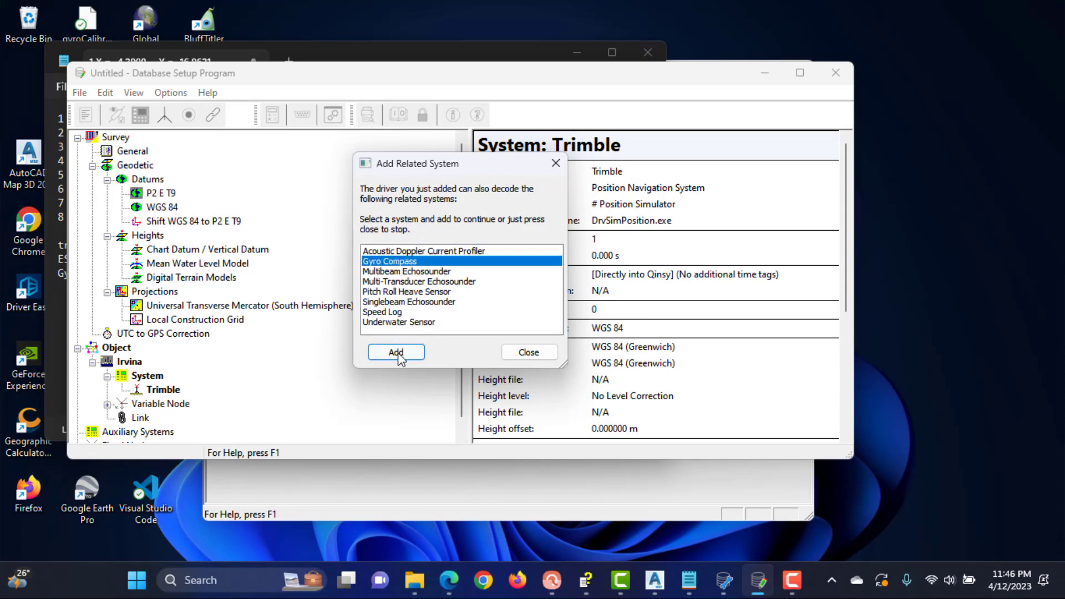
{"action": "left_click", "coordinate": [397, 352]}
{"action": "type", "text": "TSS_Meridian"}
{"action": "left_click", "coordinate": [435, 113]}
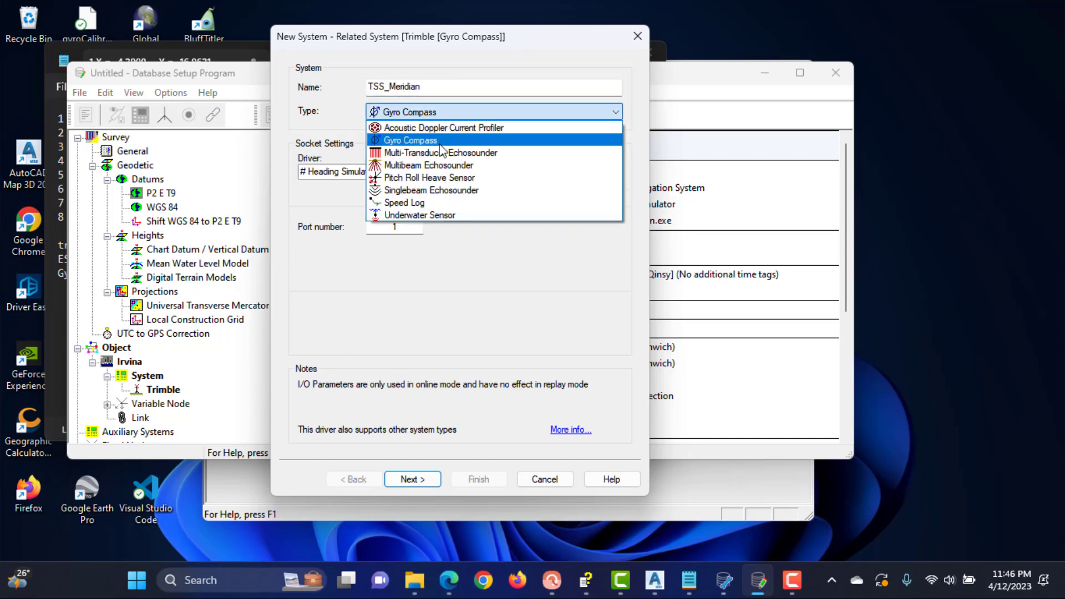
{"action": "left_click", "coordinate": [495, 173]}
{"action": "left_click", "coordinate": [615, 171]}
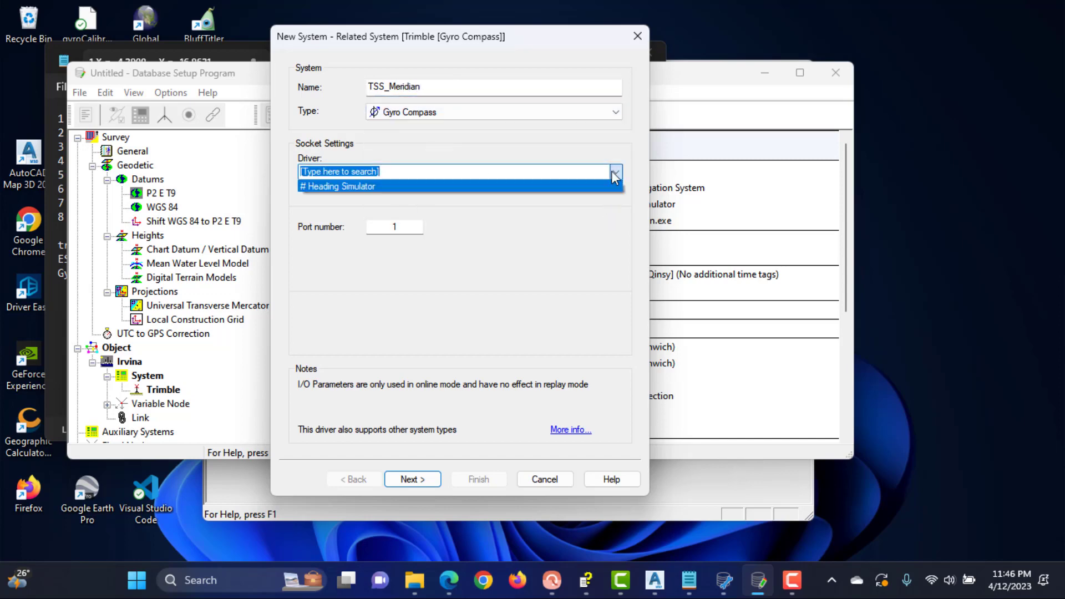
{"action": "left_click", "coordinate": [575, 188]}
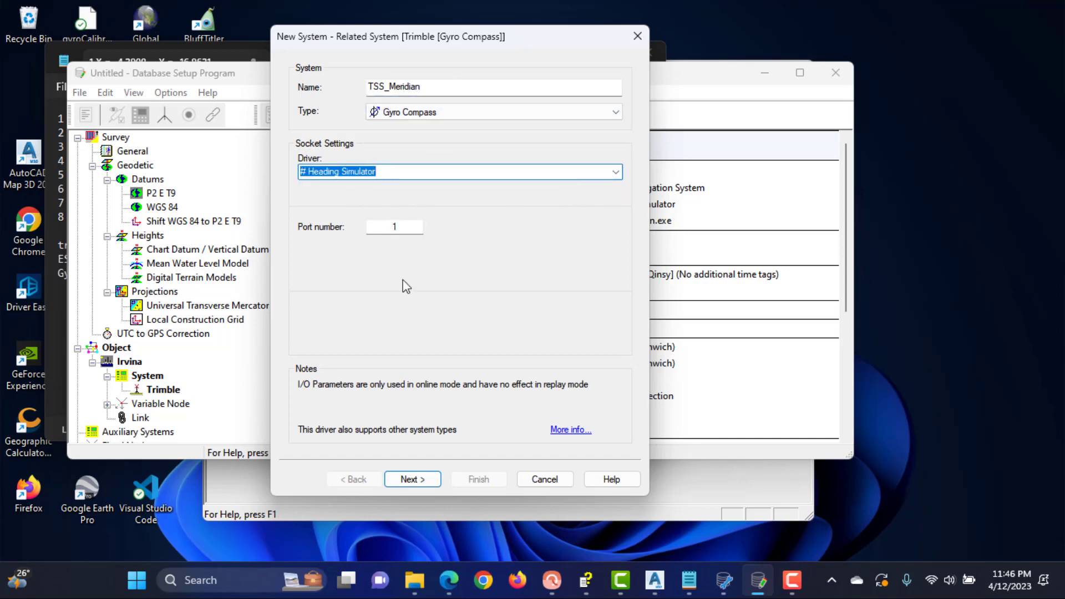
Restore the Gyro Compass type with the # Heading Simulator driver, set port number 1 and continue to the gyro observation parameters
{"action": "key", "text": "BackSpace"}
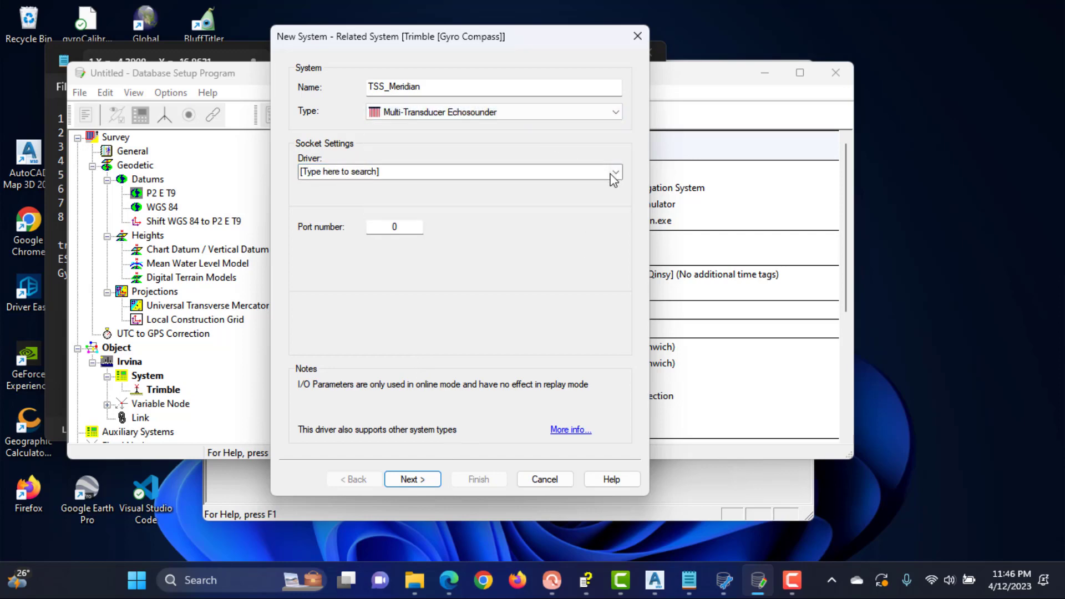
{"action": "key", "text": "ctrl+z"}
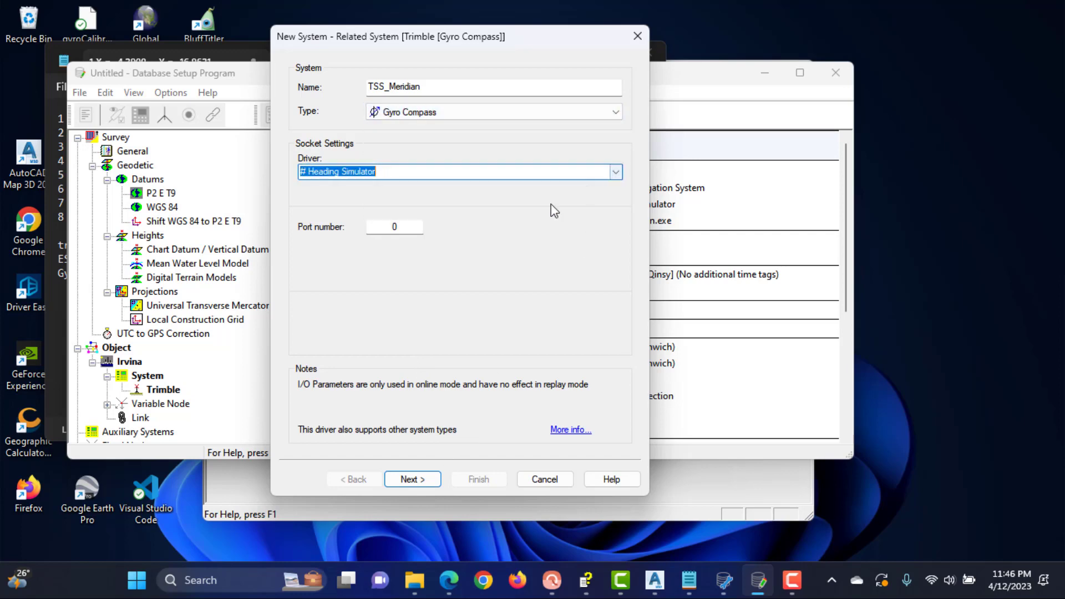
{"action": "left_click", "coordinate": [393, 231]}
{"action": "left_click", "coordinate": [412, 479]}
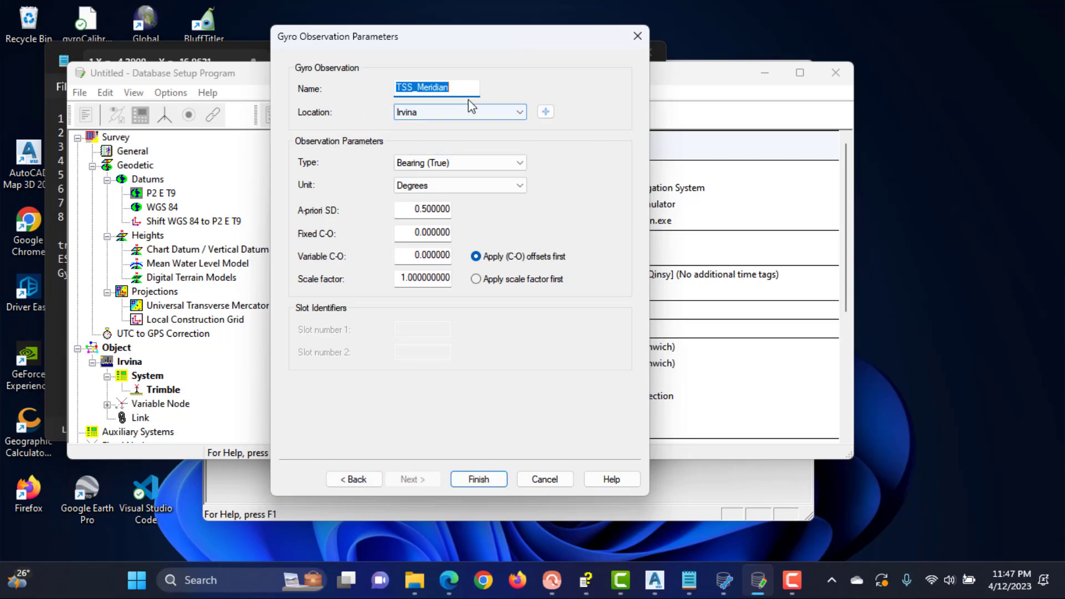
{"action": "left_click", "coordinate": [545, 113]}
{"action": "key", "text": "Escape"}
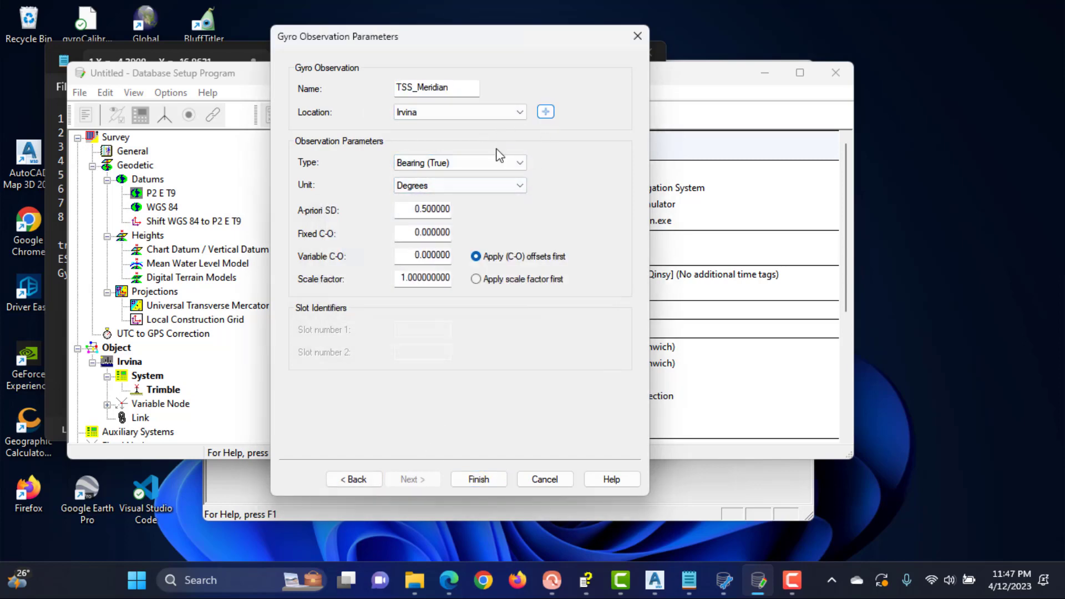
{"action": "left_click", "coordinate": [541, 112]}
{"action": "left_click", "coordinate": [491, 303]}
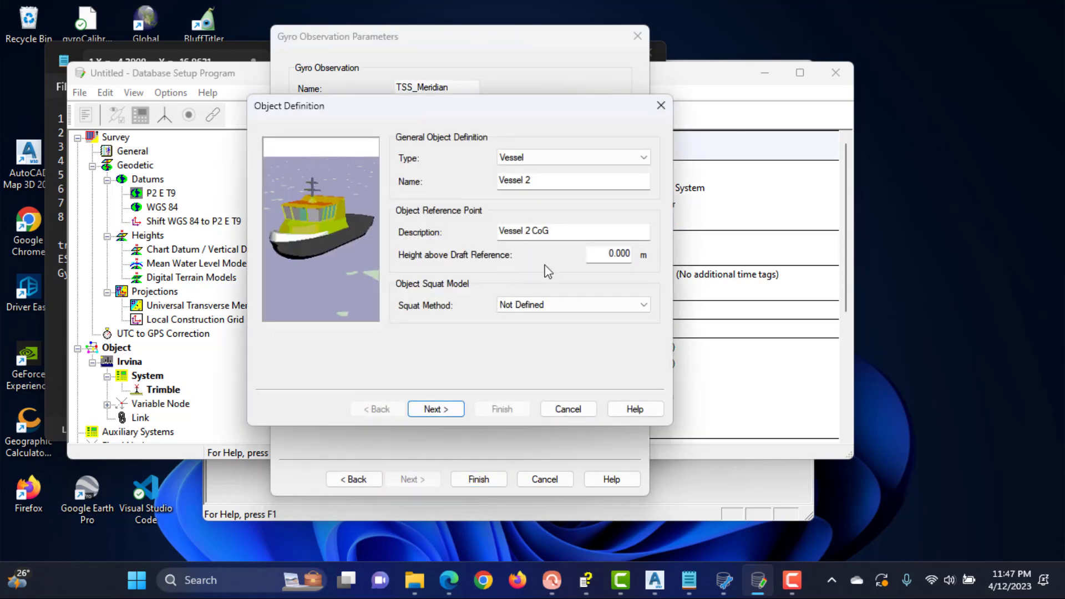
{"action": "left_click", "coordinate": [557, 414]}
{"action": "left_click", "coordinate": [521, 112]}
{"action": "left_click", "coordinate": [520, 112]}
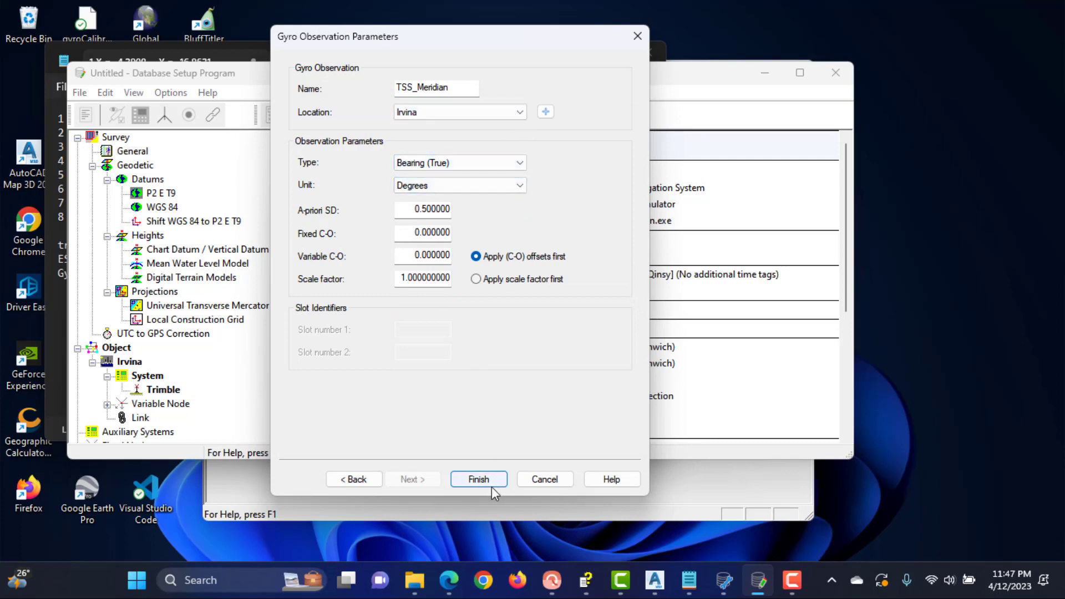
Set the gyro observation's variable C-O to -0.8 and finish the TSS_Meridian system
{"action": "left_click_drag", "start_coordinate": [414, 255], "coordinate": [455, 255]}
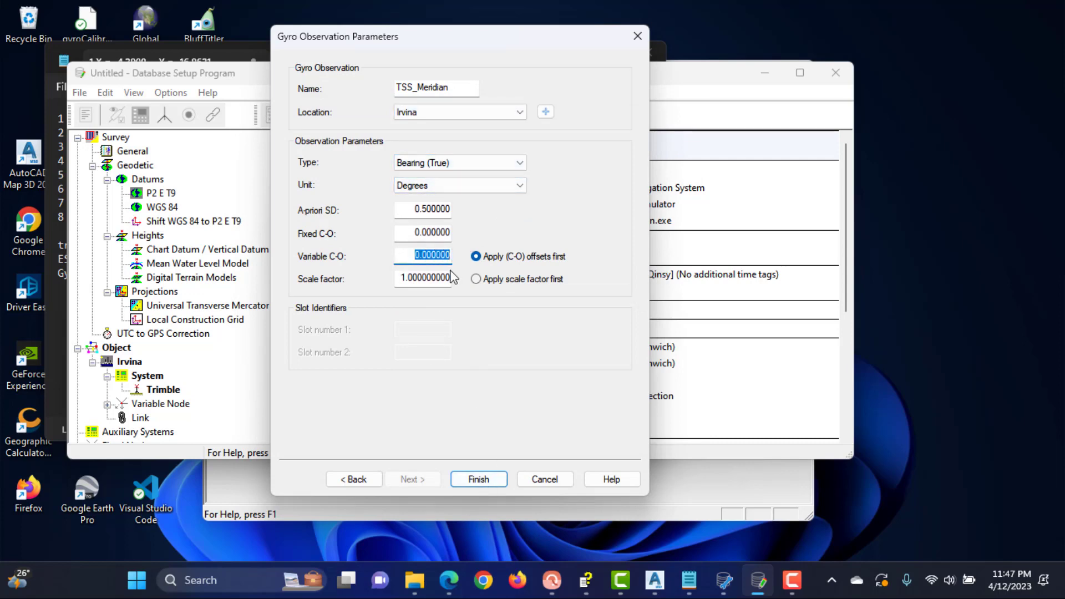
{"action": "type", "text": "-0.8"}
{"action": "left_click", "coordinate": [491, 480]}
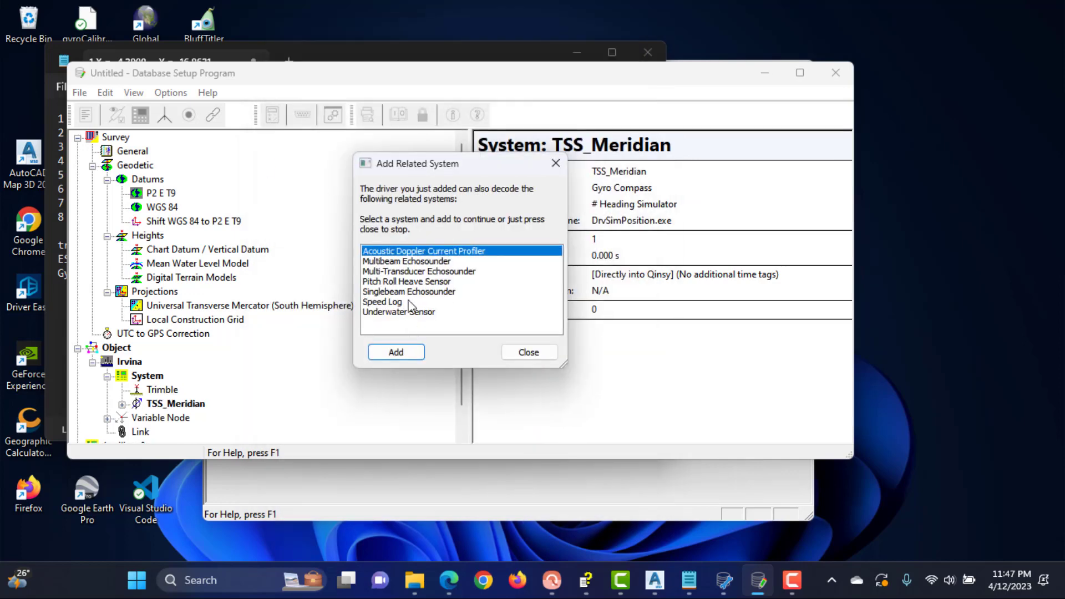
Add a related Singlebeam Echosounder system named Echo_SBS with the # Singlebeam Simulator driver and continue to its transducers
{"action": "left_click", "coordinate": [413, 293]}
{"action": "left_click", "coordinate": [414, 351]}
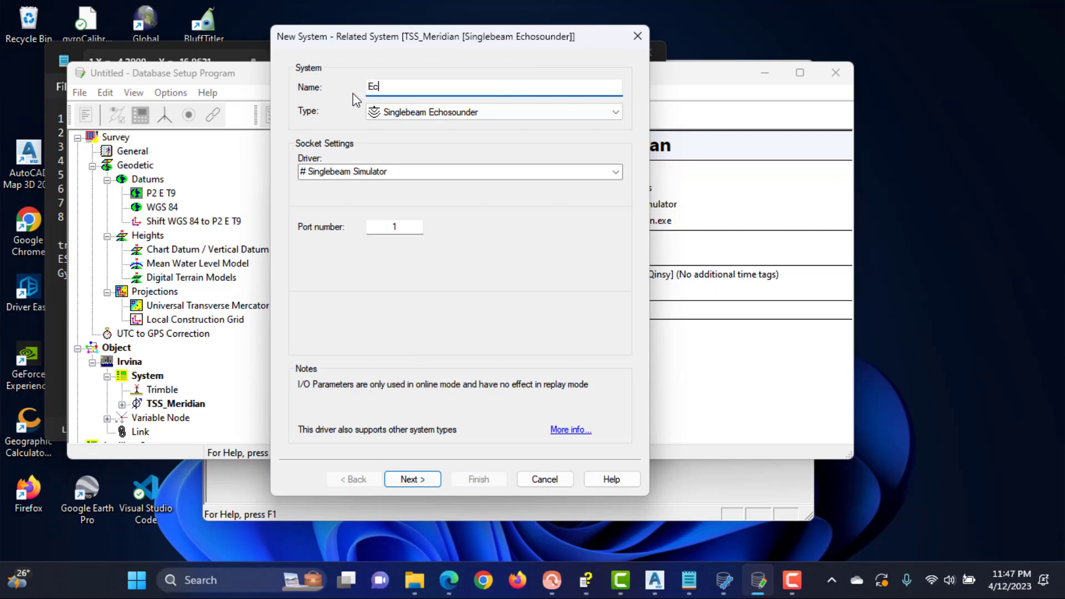
{"action": "type", "text": "ho_SBS"}
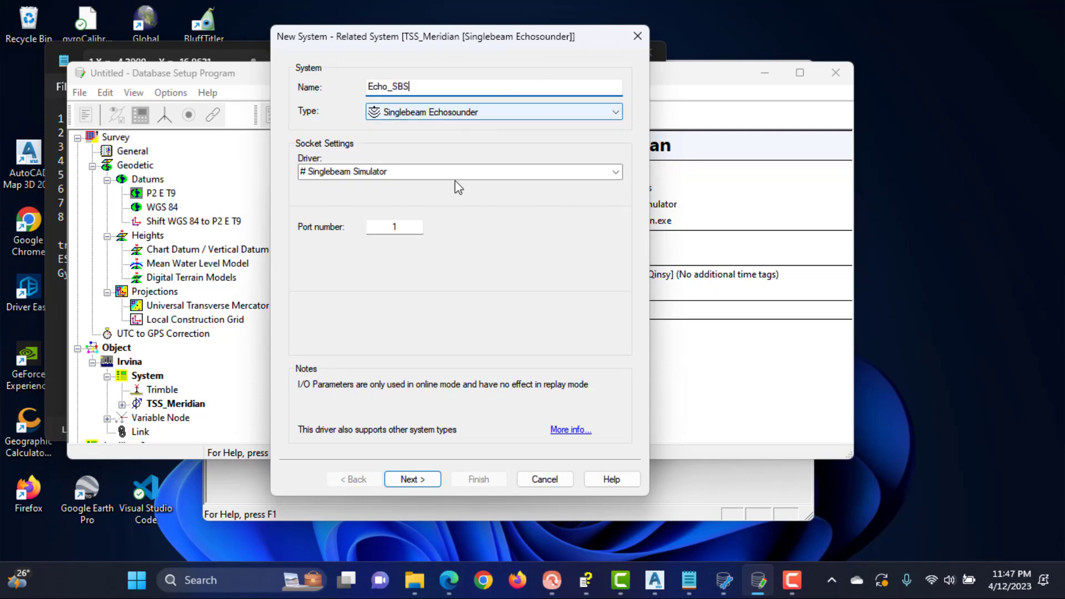
{"action": "key", "text": "Tab"}
{"action": "key", "text": "Tab"}
{"action": "left_click", "coordinate": [615, 171]}
{"action": "left_click", "coordinate": [601, 188]}
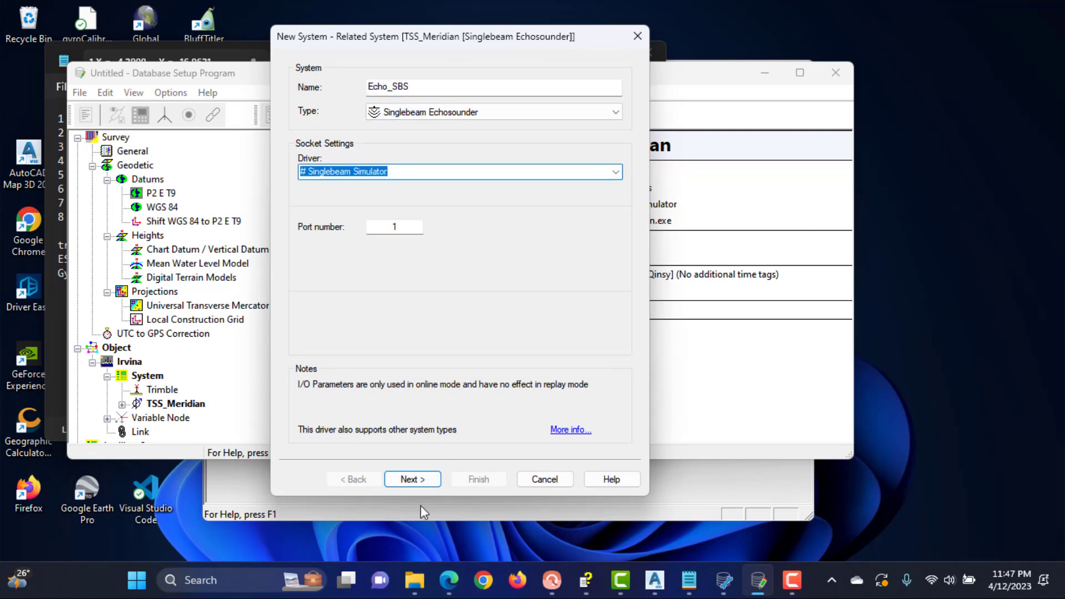
{"action": "left_click", "coordinate": [413, 479]}
Add a new transducer node named SBS_1 located on object Irvina
{"action": "double_click", "coordinate": [494, 152]}
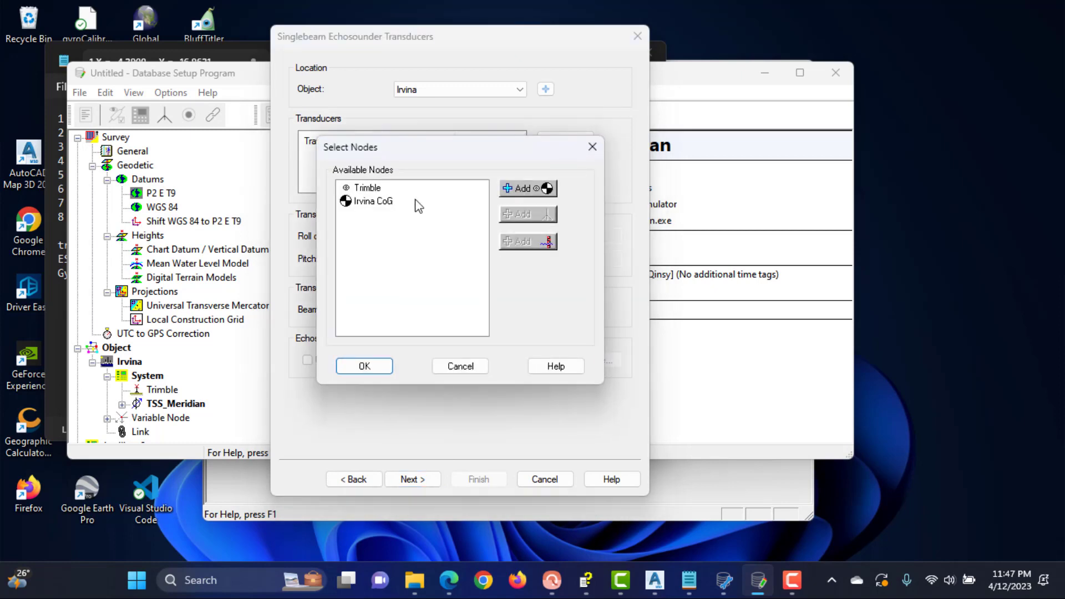
{"action": "left_click", "coordinate": [513, 188]}
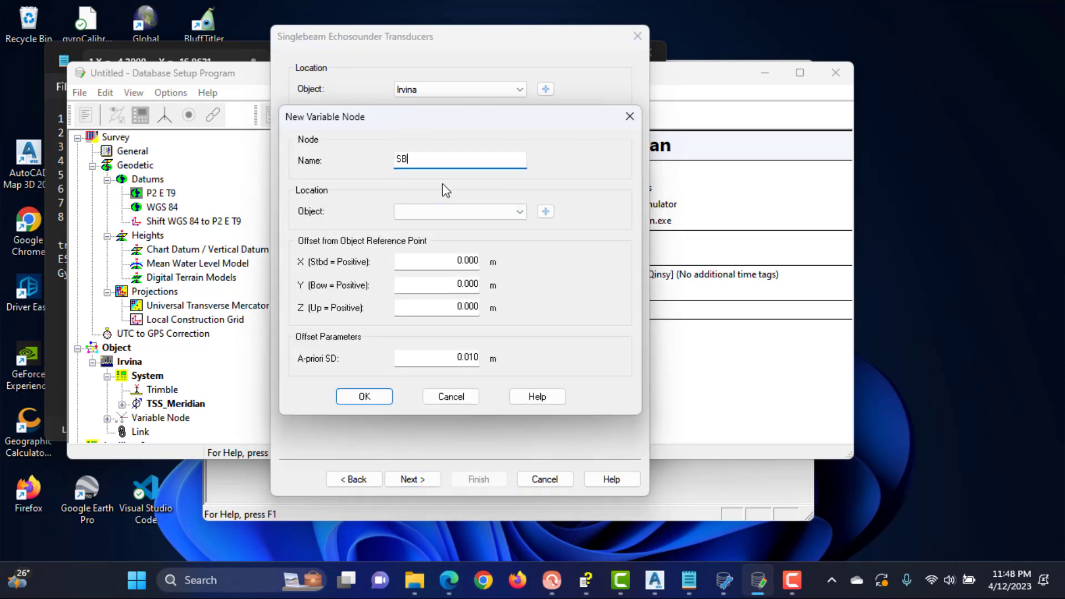
{"action": "left_click", "coordinate": [484, 210]}
{"action": "left_click", "coordinate": [476, 224]}
{"action": "left_click", "coordinate": [461, 261]}
{"action": "key", "text": "Tab"}
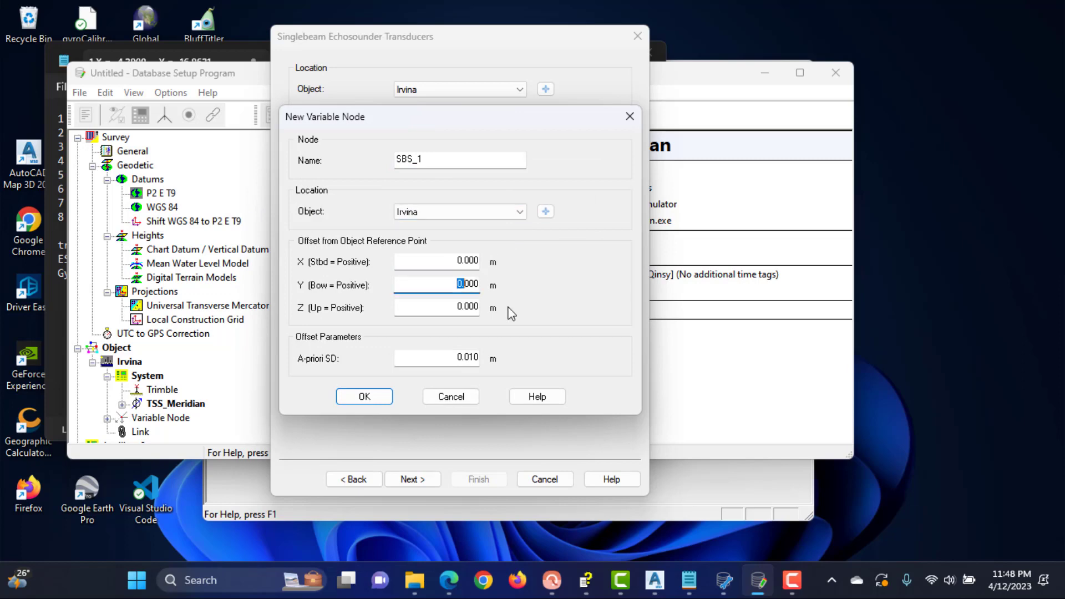
Copy the ES coordinates from the notes into the SBS_1 node, X offset -4.782 m and Y offset -4.045 m, and accept the node
{"action": "left_click", "coordinate": [228, 61]}
{"action": "mouse_move", "coordinate": [114, 258]}
{"action": "left_mouse_down"}
{"action": "mouse_move", "coordinate": [145, 259]}
{"action": "mouse_move", "coordinate": [120, 258]}
{"action": "left_mouse_up"}
{"action": "left_click", "coordinate": [670, 163]}
{"action": "left_click_drag", "start_coordinate": [455, 260], "coordinate": [484, 266]}
{"action": "left_click", "coordinate": [239, 61]}
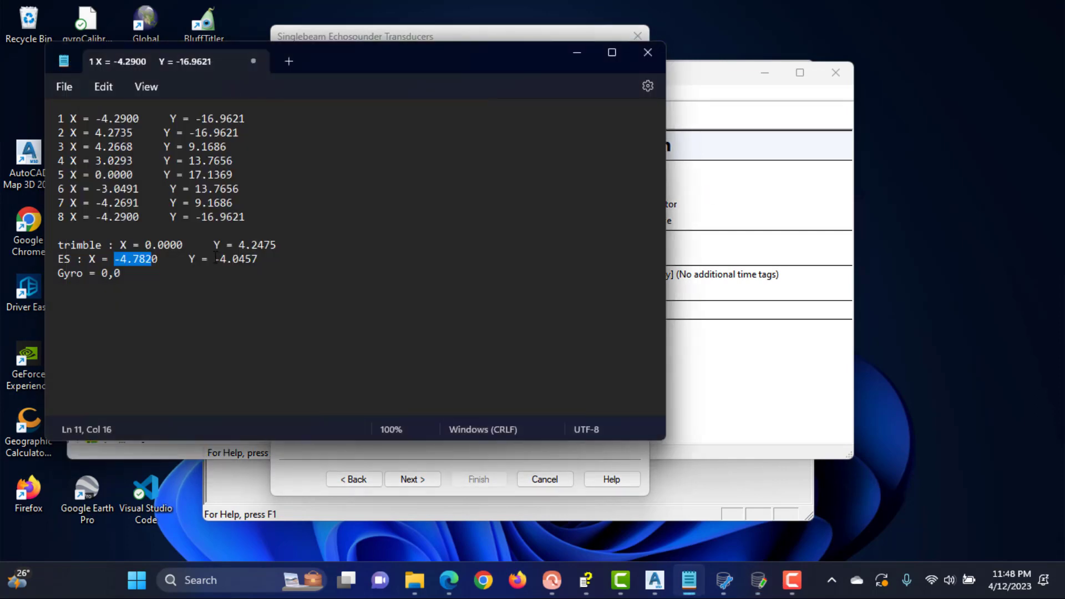
{"action": "left_click_drag", "start_coordinate": [215, 258], "coordinate": [233, 259]}
{"action": "left_click", "coordinate": [740, 198]}
{"action": "left_click_drag", "start_coordinate": [455, 284], "coordinate": [484, 287]}
{"action": "key", "text": "ctrl+v"}
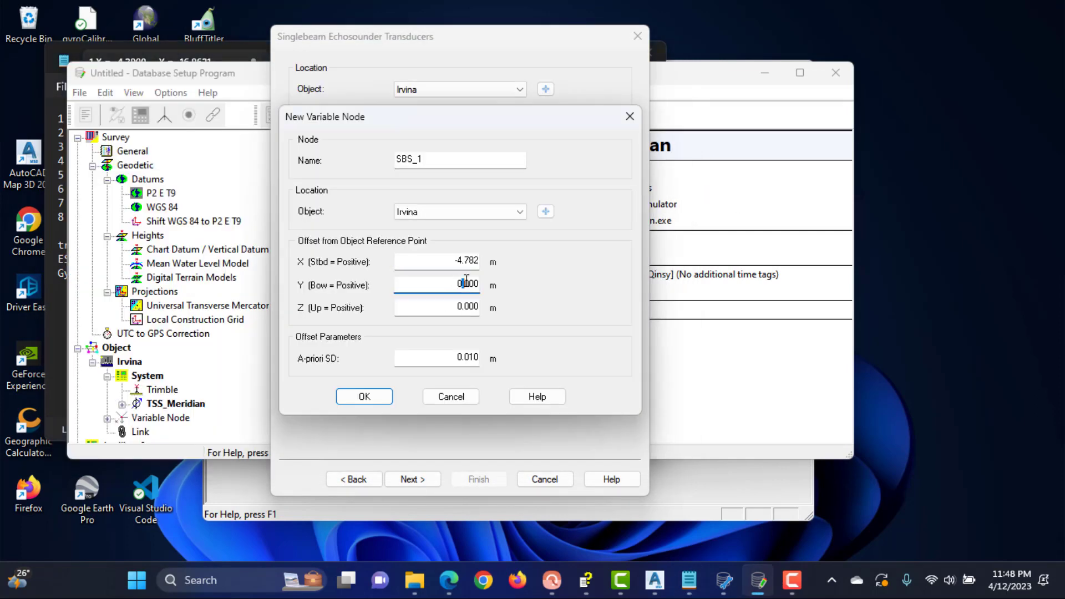
{"action": "left_click", "coordinate": [364, 395]}
Assign SBS_1 as the echosounder's transducer, accept the remaining parameters and finish the Echo_SBS system without adding further related systems
{"action": "left_click", "coordinate": [416, 202]}
{"action": "left_click", "coordinate": [384, 365]}
{"action": "left_click", "coordinate": [344, 165]}
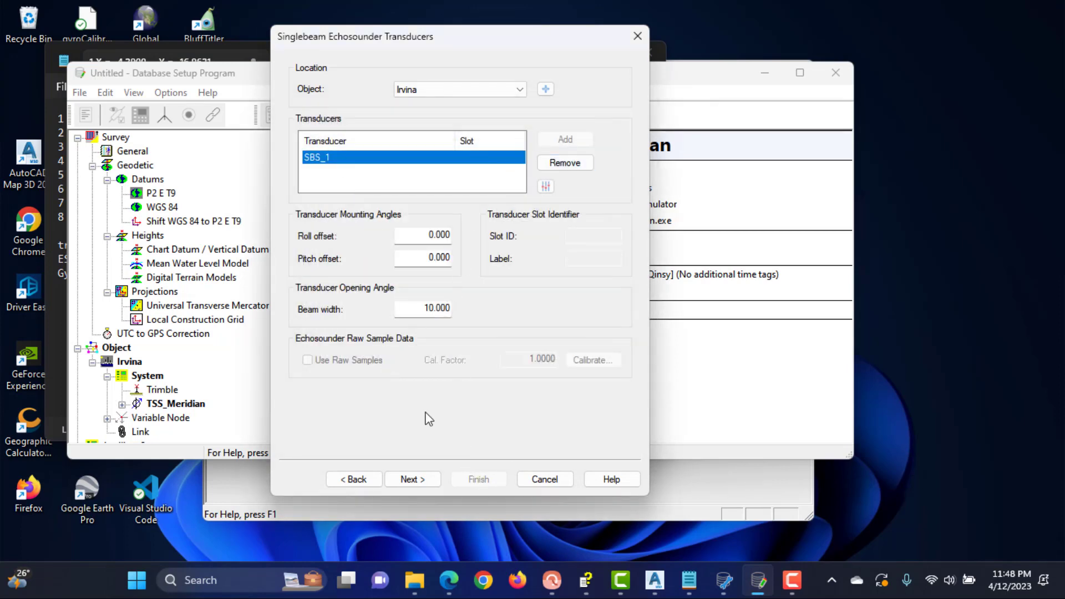
{"action": "left_click", "coordinate": [412, 480]}
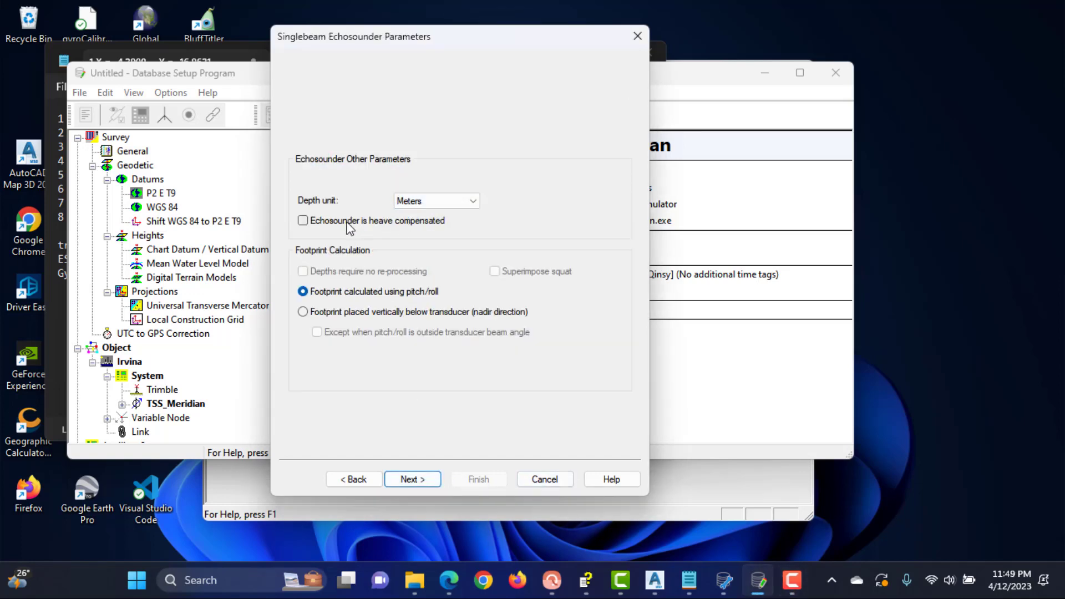
{"action": "left_click", "coordinate": [424, 479]}
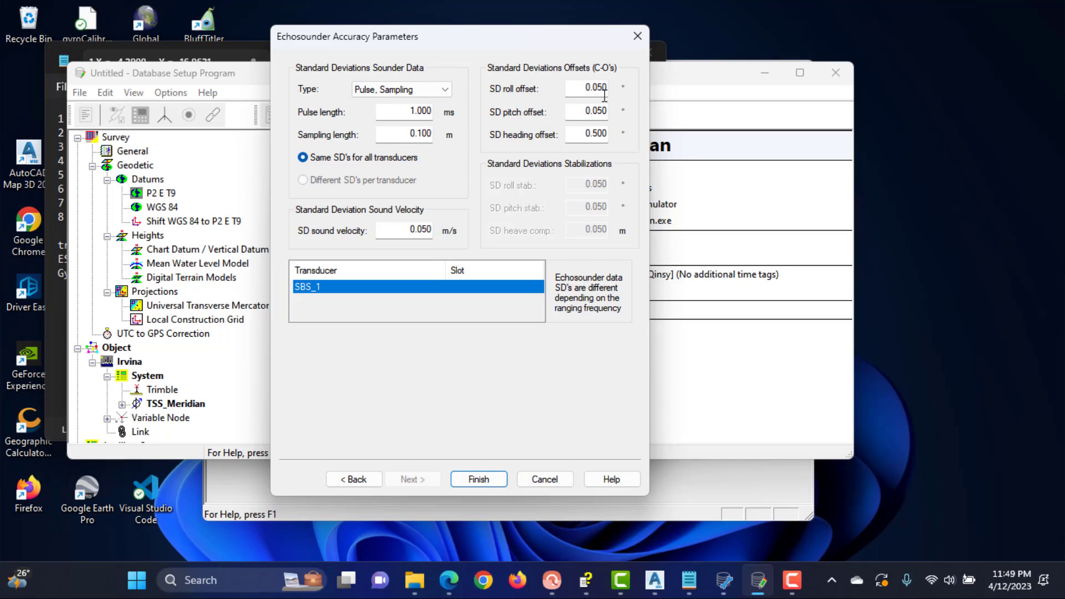
{"action": "left_click", "coordinate": [478, 479]}
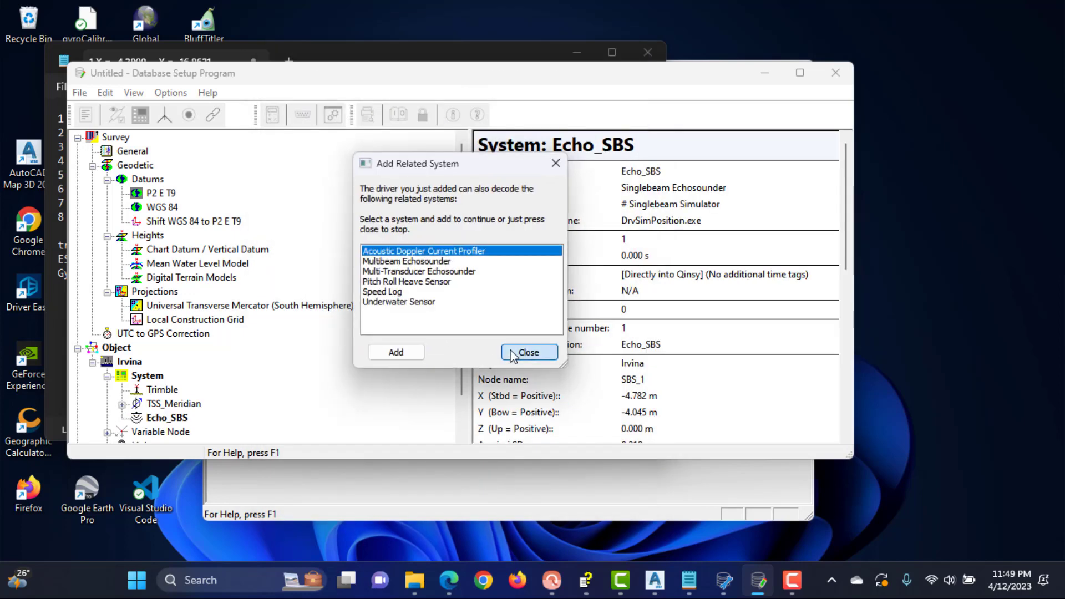
{"action": "left_click", "coordinate": [528, 352]}
{"action": "left_click", "coordinate": [81, 94]}
{"action": "left_click", "coordinate": [83, 96]}
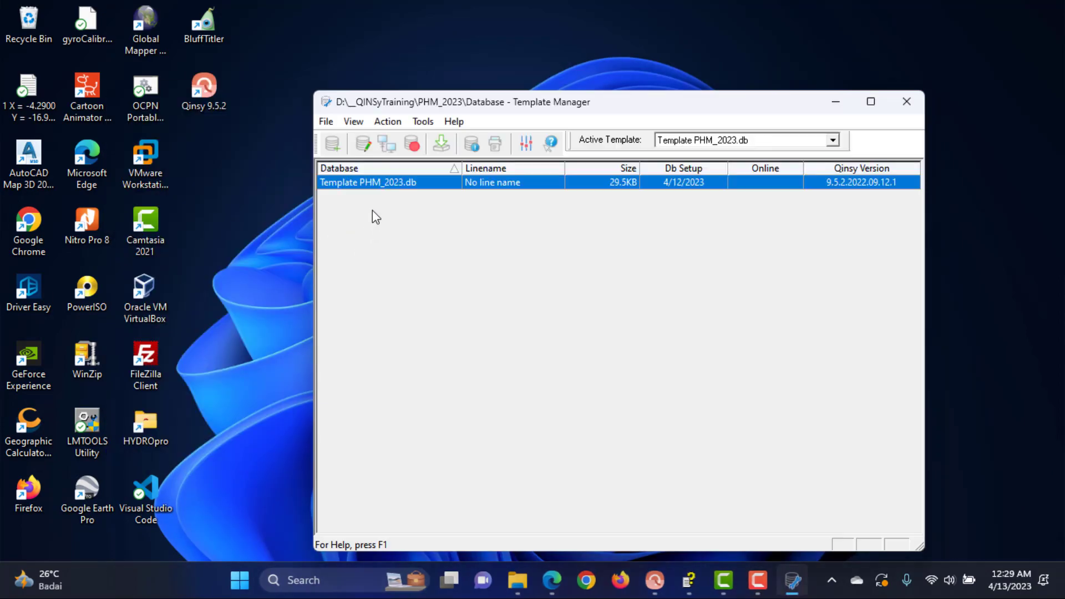
Open Template PHM_2023.db in a maximized Database Setup window and review its general information, datums and WGS 84 to P2 E T9 shift
{"action": "double_click", "coordinate": [377, 187]}
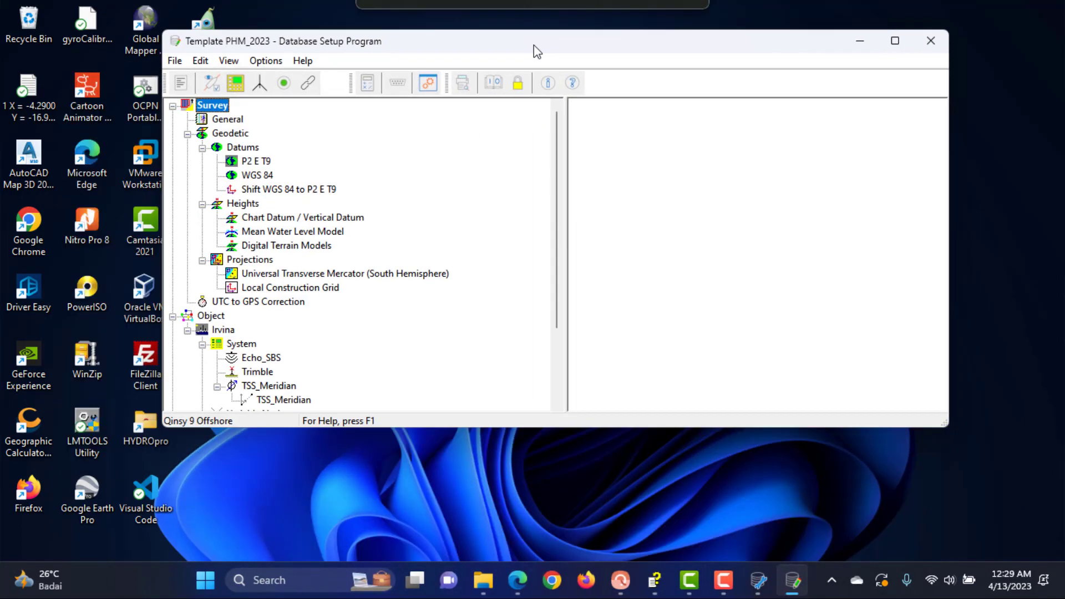
{"action": "left_click", "coordinate": [895, 44]}
{"action": "left_click", "coordinate": [65, 83]}
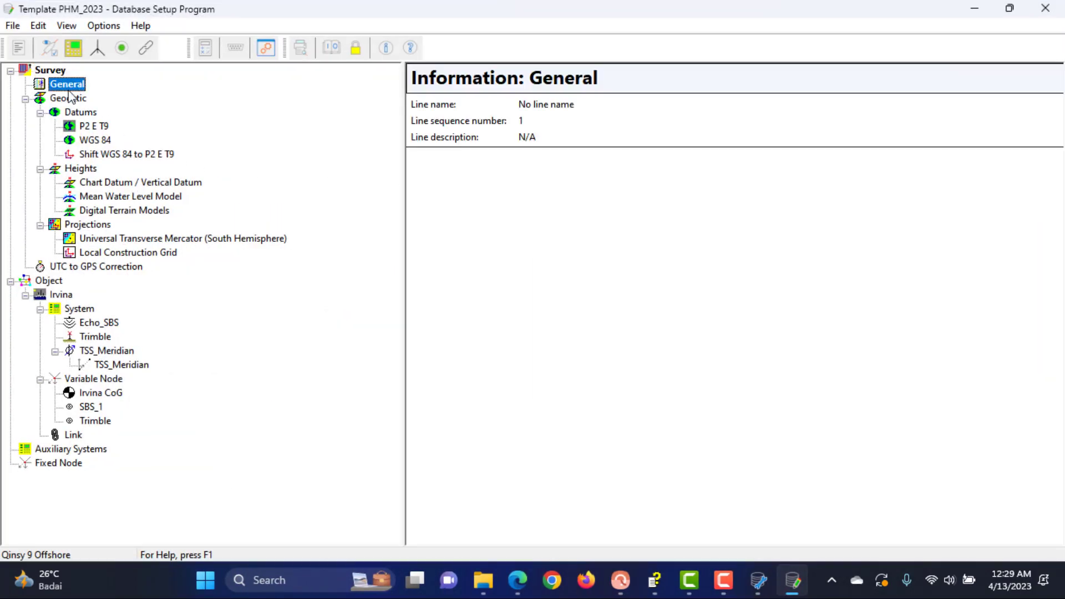
{"action": "left_click", "coordinate": [69, 111]}
{"action": "left_click", "coordinate": [83, 126]}
{"action": "left_click", "coordinate": [95, 140]}
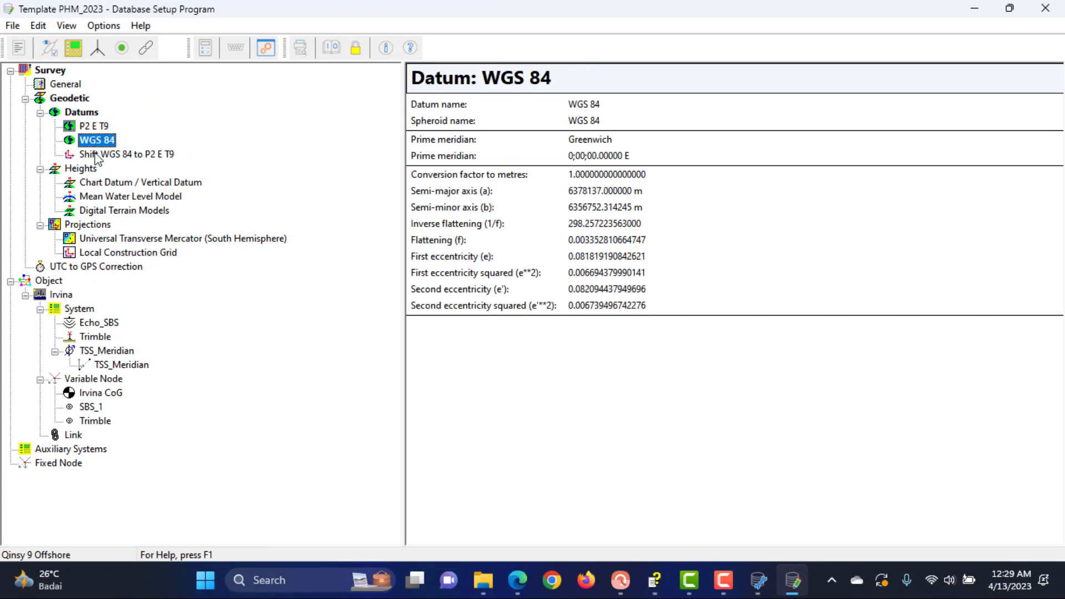
{"action": "left_click", "coordinate": [98, 156]}
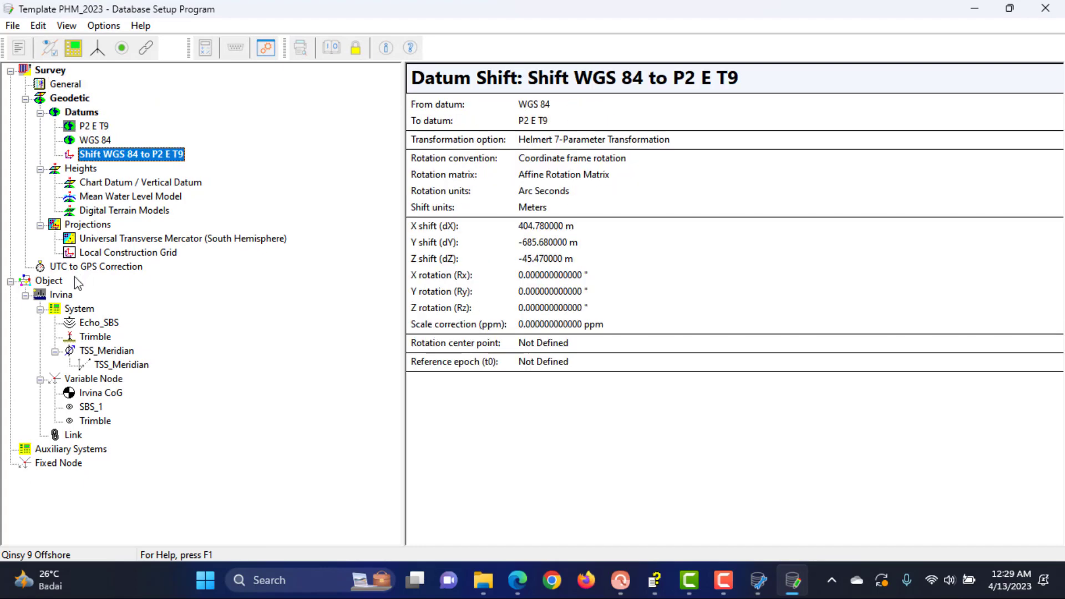
Review the Irvina object's vessel shape, its echosounder, positioning and gyro systems, and its variable nodes
{"action": "left_click", "coordinate": [71, 294]}
{"action": "left_click", "coordinate": [683, 400]}
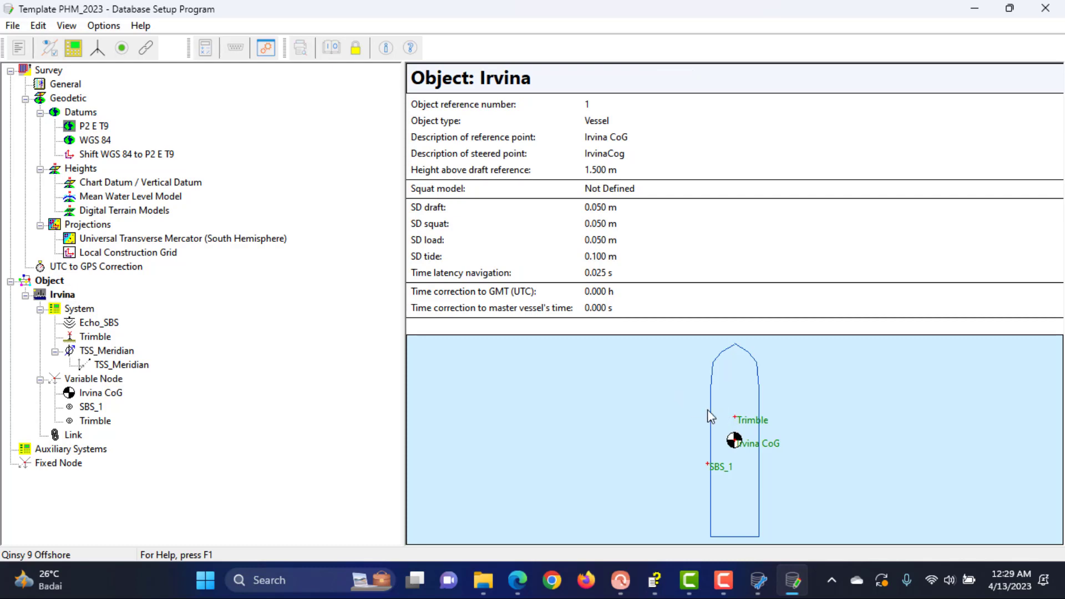
{"action": "left_click", "coordinate": [94, 323]}
{"action": "left_click", "coordinate": [99, 336]}
{"action": "left_click", "coordinate": [108, 352]}
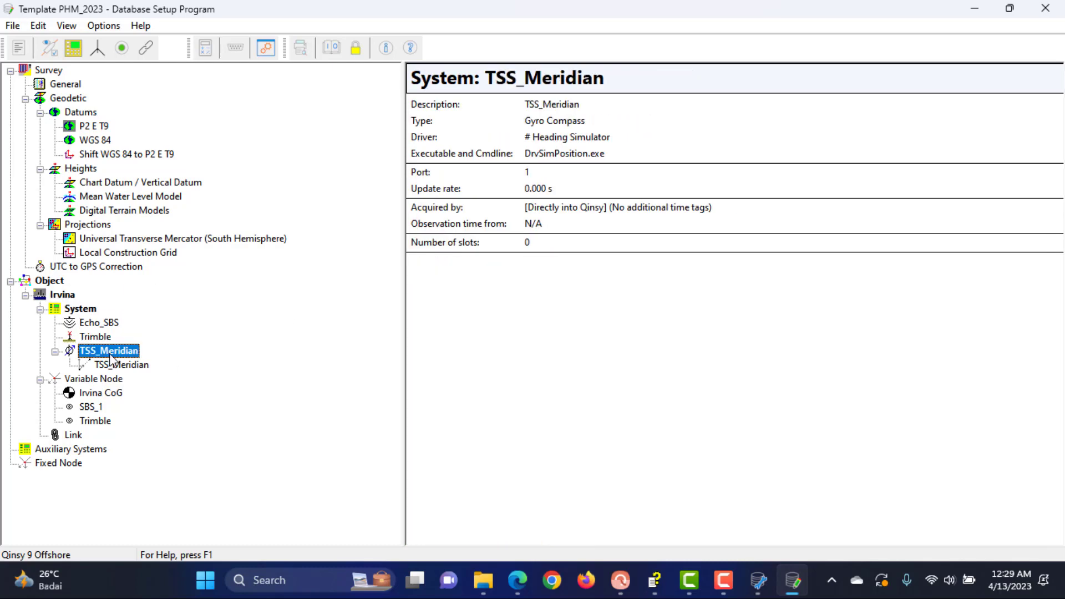
{"action": "left_click", "coordinate": [91, 312]}
{"action": "left_click", "coordinate": [91, 407]}
{"action": "left_click", "coordinate": [93, 379]}
{"action": "left_click", "coordinate": [99, 392]}
{"action": "left_click", "coordinate": [96, 421]}
{"action": "left_click", "coordinate": [100, 323]}
{"action": "left_click", "coordinate": [83, 309]}
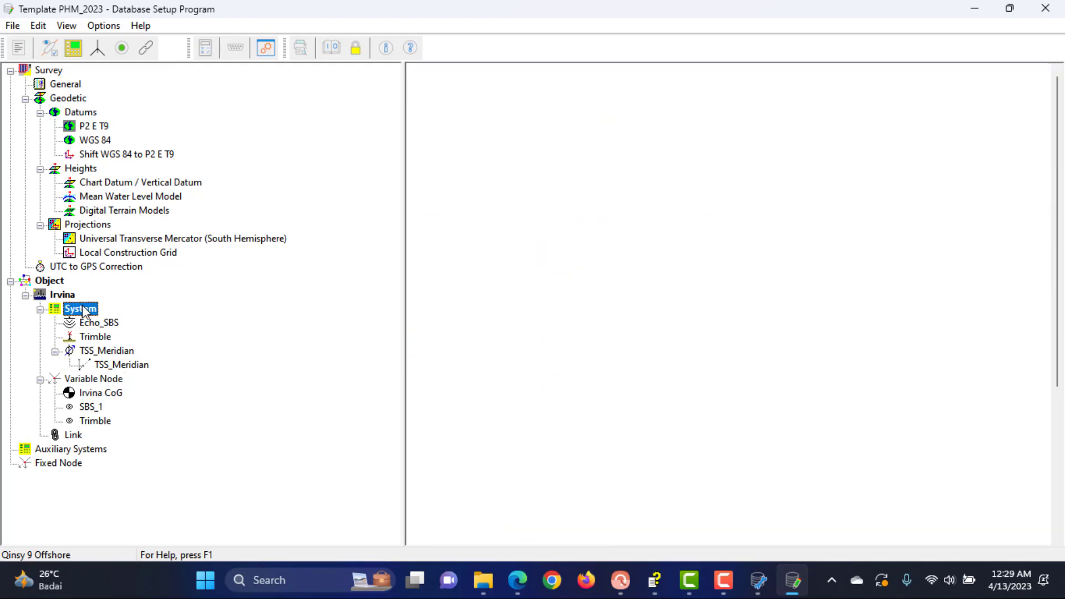
{"action": "left_click", "coordinate": [66, 294]}
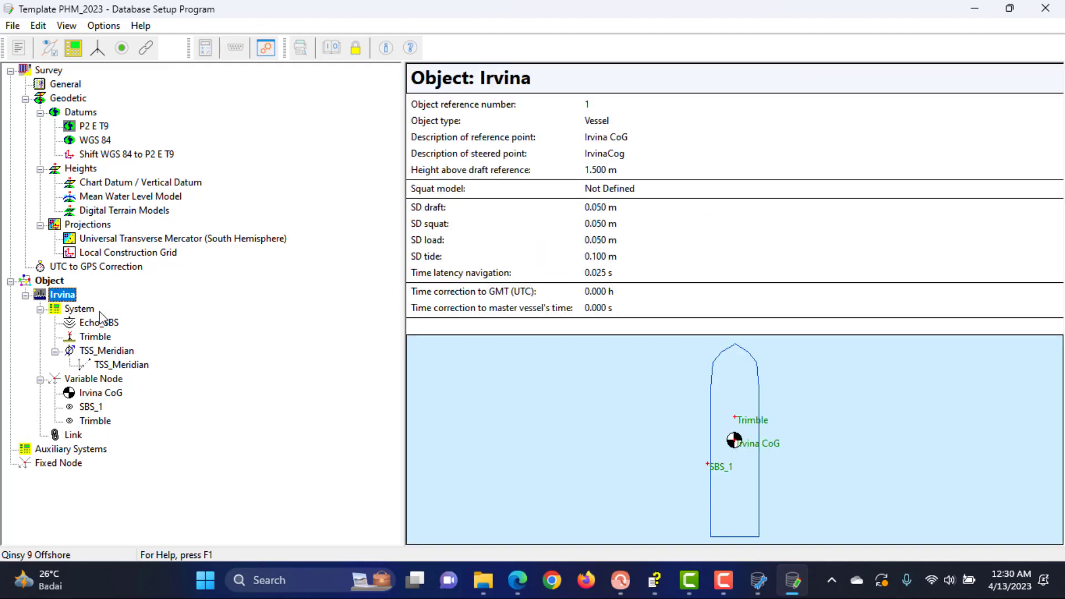
Open the Trimble system for editing and change its driver to NMEA GGA GST (Conditional Output)
{"action": "right_click", "coordinate": [109, 340]}
{"action": "left_click", "coordinate": [135, 349]}
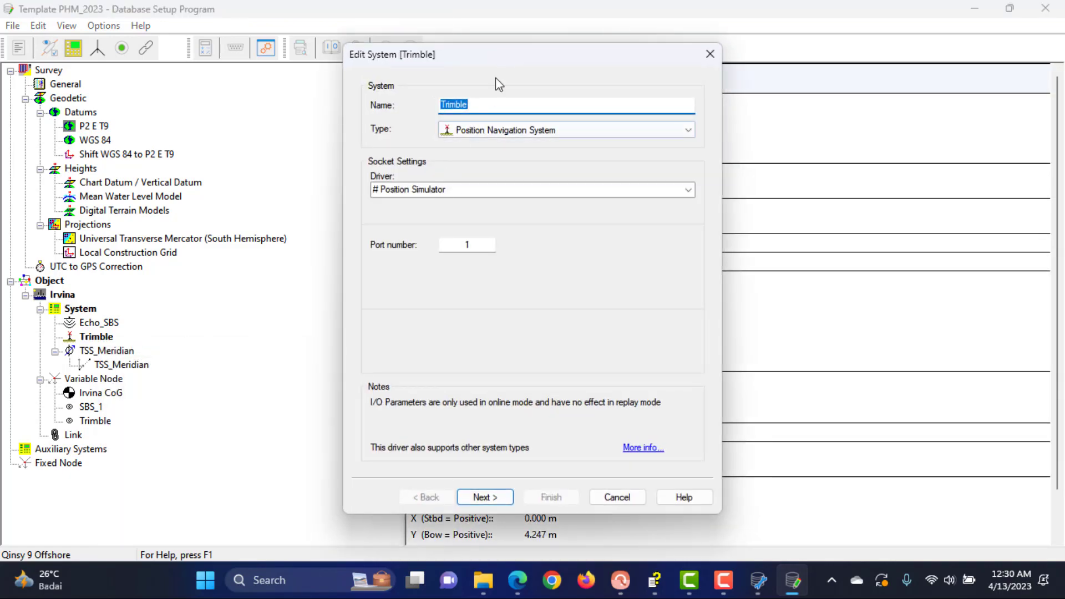
{"action": "left_click_drag", "start_coordinate": [510, 60], "coordinate": [658, 69]}
{"action": "left_click", "coordinate": [837, 198]}
{"action": "scroll", "coordinate": [721, 325], "scroll_direction": "down", "scroll_amount": 20}
{"action": "scroll", "coordinate": [688, 379], "scroll_direction": "down", "scroll_amount": 20}
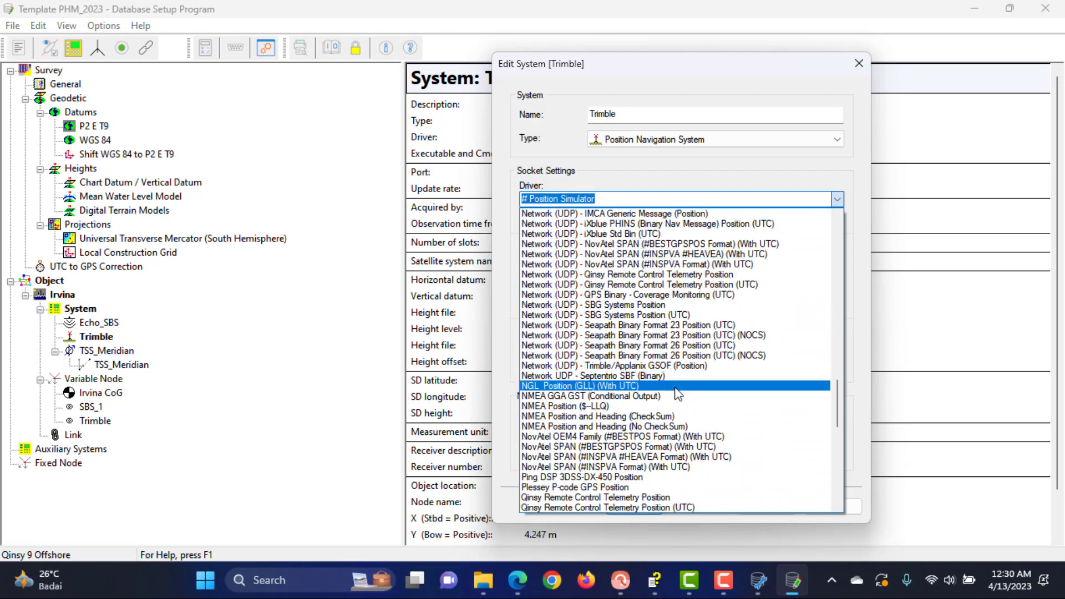
{"action": "left_click", "coordinate": [677, 395]}
Set the Trimble connection to 9600 baud, 1 stop bit, 8 data bits and parity None, and finish the position system
{"action": "left_click", "coordinate": [629, 255]}
{"action": "left_click", "coordinate": [632, 276]}
{"action": "left_click", "coordinate": [633, 277]}
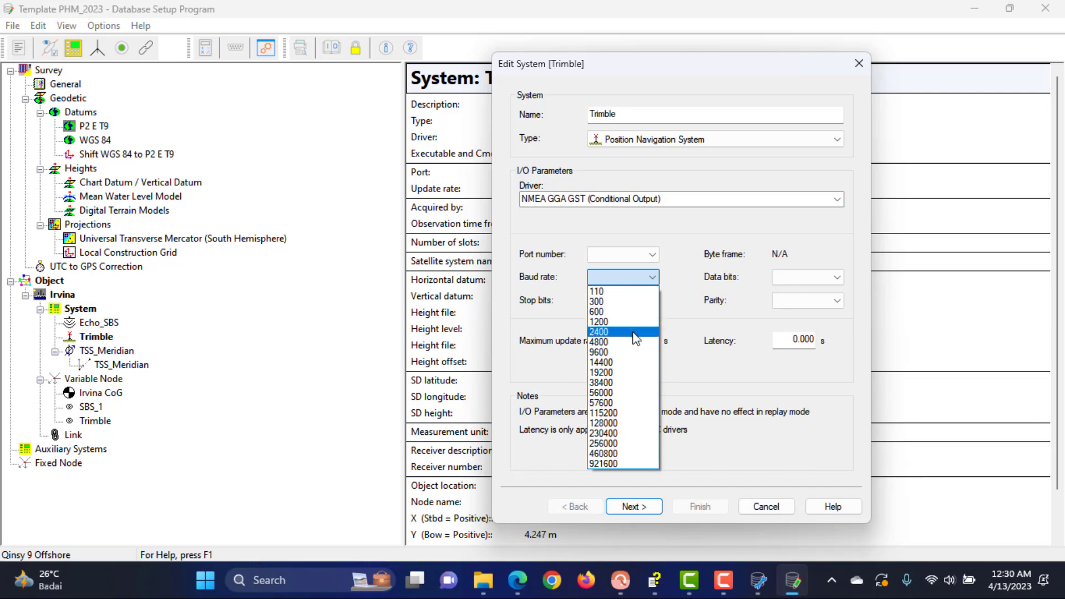
{"action": "left_click", "coordinate": [633, 352]}
{"action": "left_click", "coordinate": [652, 300]}
{"action": "left_click", "coordinate": [637, 312]}
{"action": "left_click", "coordinate": [807, 277]}
{"action": "left_click", "coordinate": [806, 321]}
{"action": "left_click", "coordinate": [807, 300]}
{"action": "left_click", "coordinate": [804, 312]}
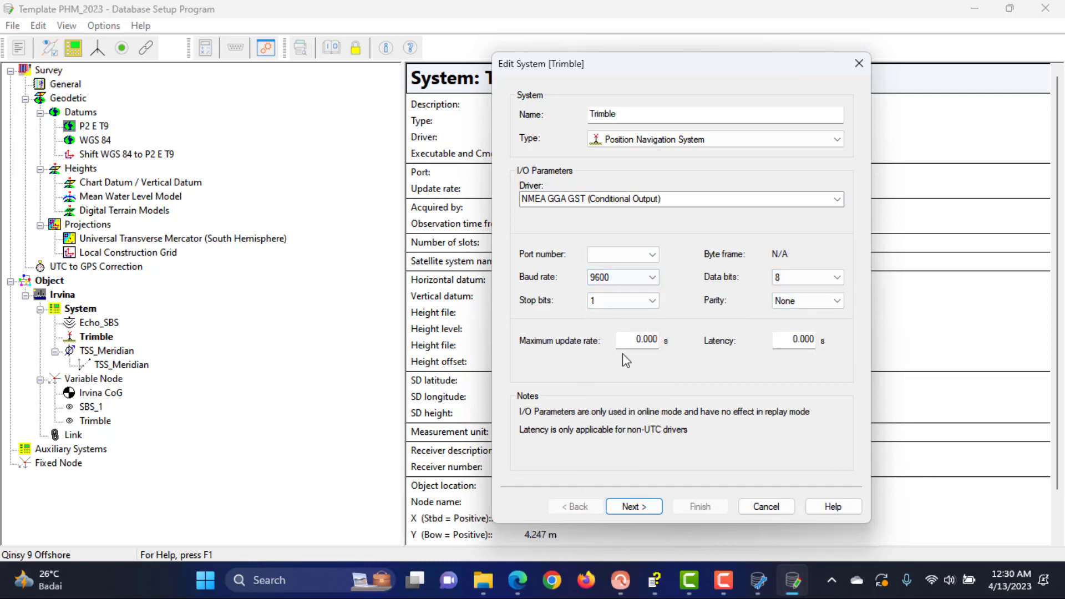
{"action": "key", "text": "Return"}
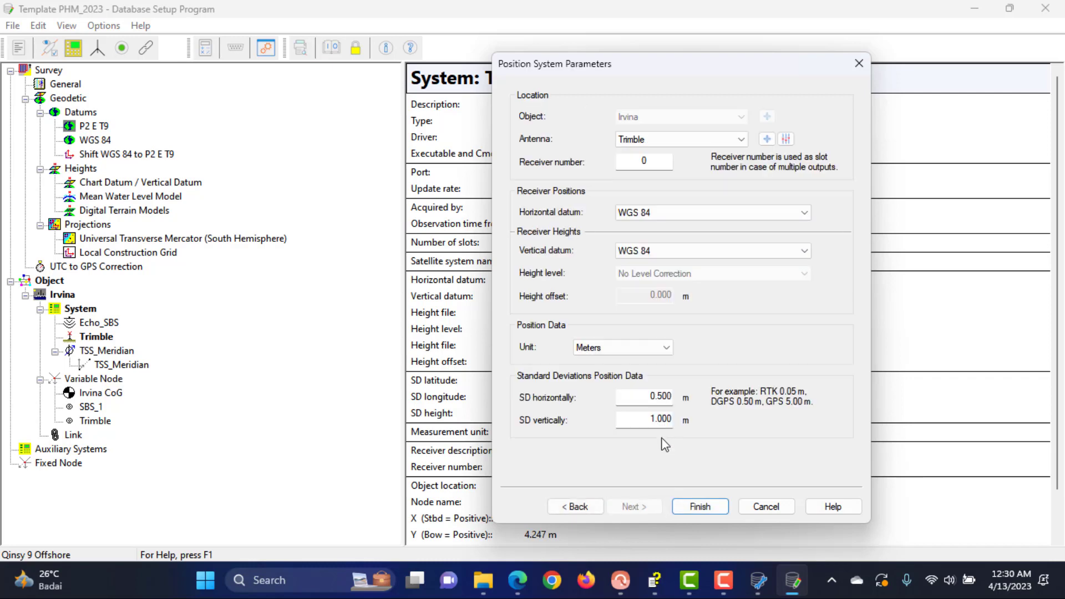
{"action": "key", "text": "Tab"}
{"action": "key", "text": "Tab"}
{"action": "left_click", "coordinate": [700, 504]}
Try a different driver with its own communication settings on the Echo_SBS system, and discard the edit
{"action": "double_click", "coordinate": [97, 323]}
{"action": "left_click", "coordinate": [715, 190]}
{"action": "scroll", "coordinate": [715, 270], "scroll_direction": "down", "scroll_amount": 3}
{"action": "scroll", "coordinate": [715, 270], "scroll_direction": "down", "scroll_amount": 6}
{"action": "left_click", "coordinate": [688, 317]}
{"action": "left_click", "coordinate": [660, 267]}
{"action": "left_click", "coordinate": [632, 367]}
{"action": "left_click", "coordinate": [661, 290]}
{"action": "left_click", "coordinate": [626, 302]}
{"action": "left_click", "coordinate": [844, 290]}
{"action": "left_click", "coordinate": [837, 309]}
{"action": "left_click", "coordinate": [775, 496]}
Try a different driver from the list on the TSS_Meridian gyro system, and discard the edit
{"action": "double_click", "coordinate": [109, 351]}
{"action": "left_click", "coordinate": [688, 189]}
{"action": "scroll", "coordinate": [617, 404], "scroll_direction": "down", "scroll_amount": 1}
{"action": "scroll", "coordinate": [608, 466], "scroll_direction": "up", "scroll_amount": 1}
{"action": "scroll", "coordinate": [518, 478], "scroll_direction": "down", "scroll_amount": 5}
{"action": "scroll", "coordinate": [518, 478], "scroll_direction": "down", "scroll_amount": 20}
{"action": "scroll", "coordinate": [506, 456], "scroll_direction": "up", "scroll_amount": 3}
{"action": "left_click", "coordinate": [506, 455]}
{"action": "left_click", "coordinate": [506, 268]}
{"action": "left_click", "coordinate": [508, 270]}
{"action": "left_click", "coordinate": [616, 497]}
Restore the simulator driver of the Trimble position system and finish editing it
{"action": "double_click", "coordinate": [95, 336]}
{"action": "left_click", "coordinate": [688, 189]}
{"action": "scroll", "coordinate": [665, 244], "scroll_direction": "up", "scroll_amount": 20}
{"action": "left_click", "coordinate": [480, 213]}
{"action": "left_click", "coordinate": [482, 497]}
{"action": "left_click", "coordinate": [548, 497]}
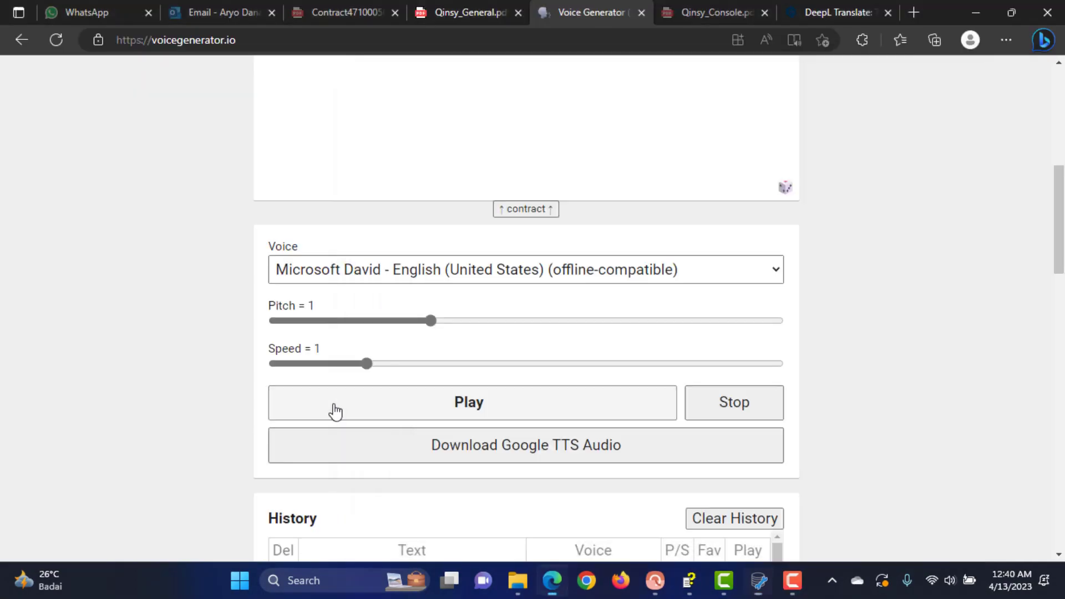
Bring up the Template Manager and check its active template selection
{"action": "left_click", "coordinate": [333, 410]}
{"action": "left_click", "coordinate": [757, 578]}
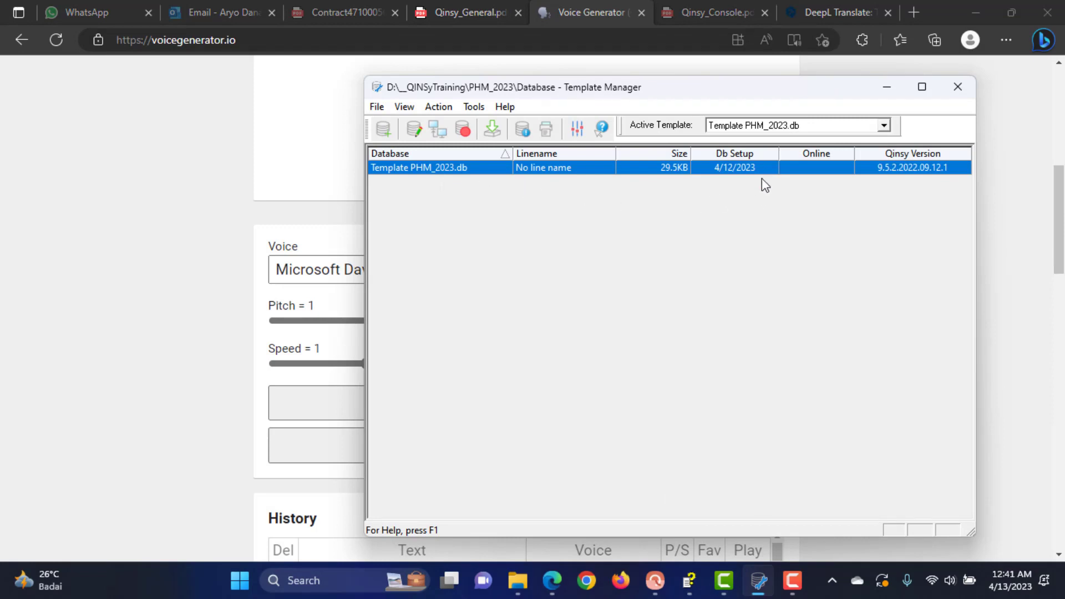
{"action": "left_click", "coordinate": [884, 127]}
{"action": "left_click", "coordinate": [884, 127]}
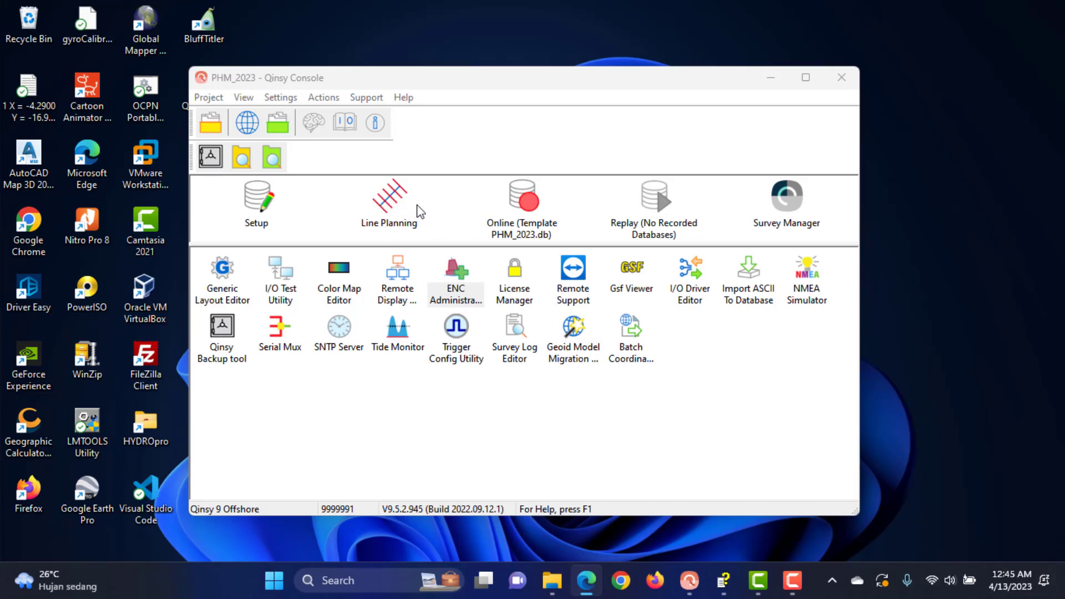
Start the online session with Template PHM_2023.db and arrange the enlarged Controller and the Navigation Display windows on the desktop
{"action": "left_click", "coordinate": [527, 209]}
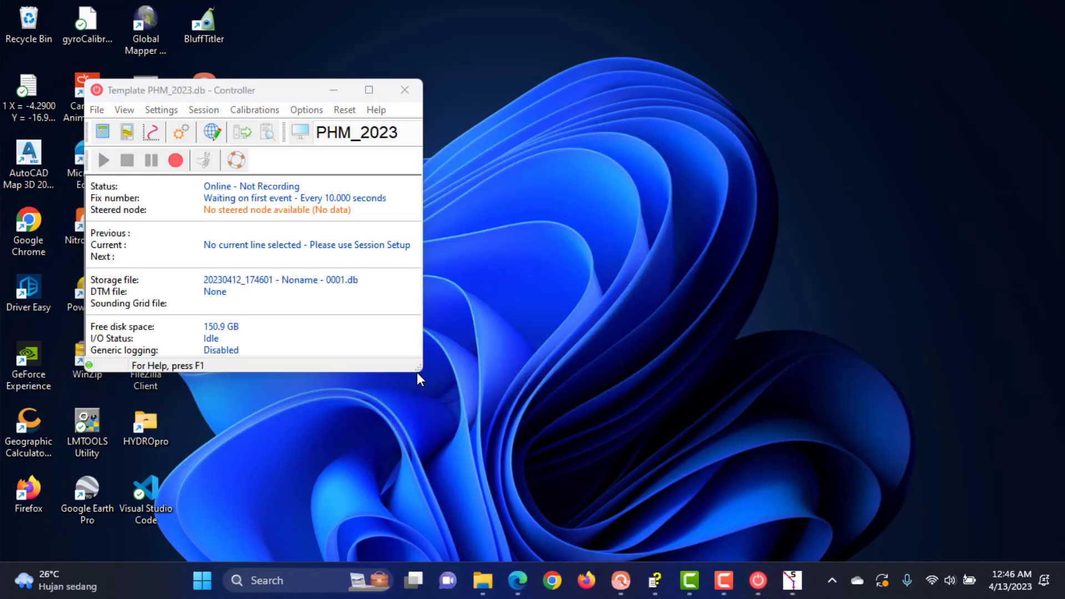
{"action": "left_click_drag", "start_coordinate": [417, 373], "coordinate": [790, 499]}
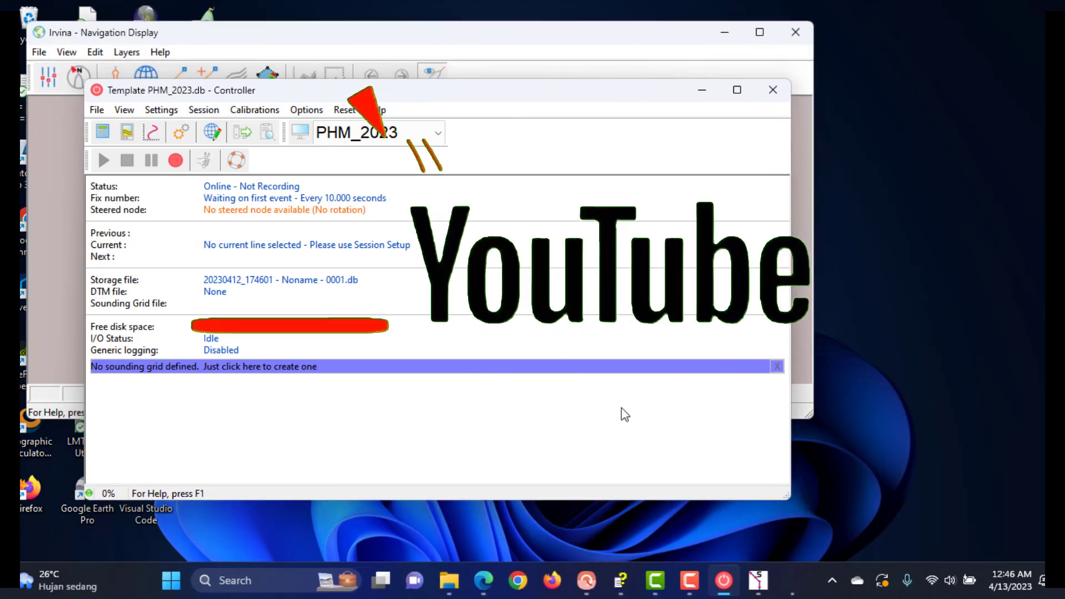
{"action": "left_click_drag", "start_coordinate": [547, 92], "coordinate": [693, 167]}
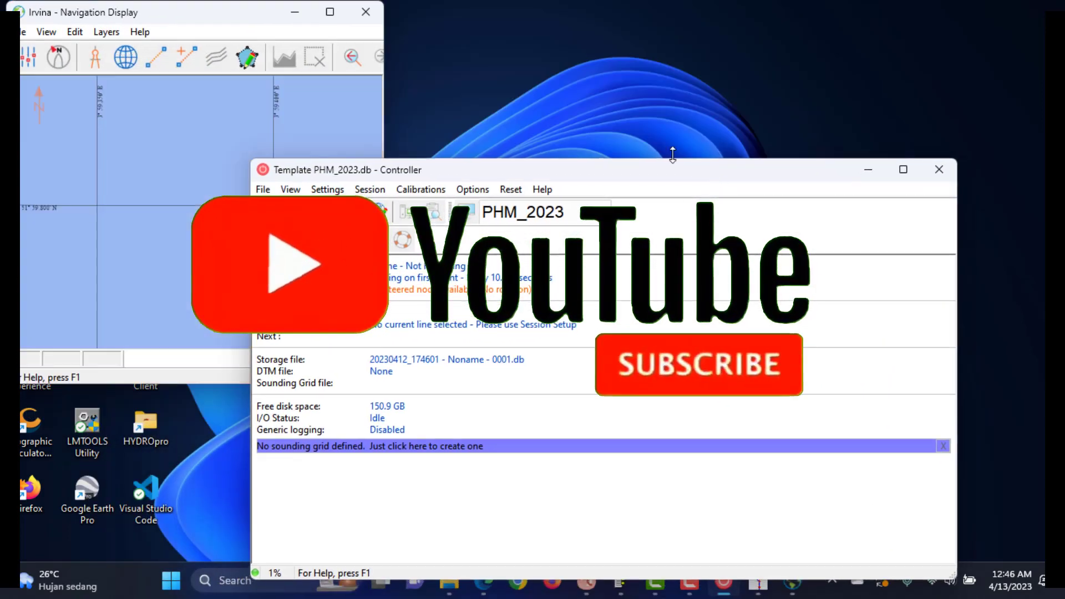
{"action": "left_click", "coordinate": [266, 31]}
{"action": "left_click_drag", "start_coordinate": [266, 14], "coordinate": [749, 66]}
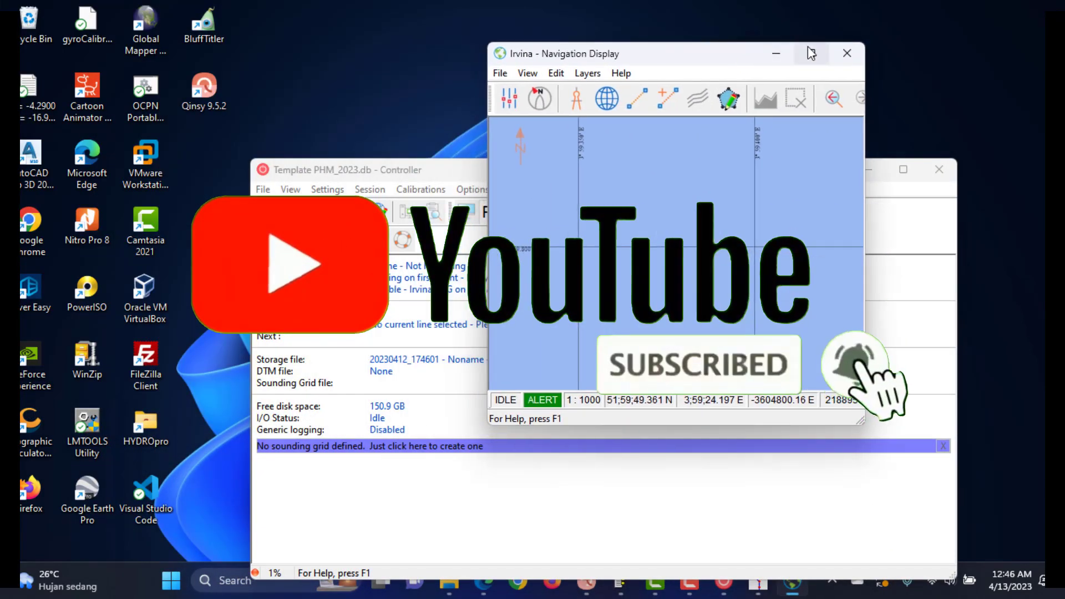
Inspect the Irvina vessel at several scales in the maximized Navigation Display, restore its window and bring the Controller forward
{"action": "double_click", "coordinate": [807, 64]}
{"action": "scroll", "coordinate": [561, 291], "scroll_direction": "down", "scroll_amount": 2}
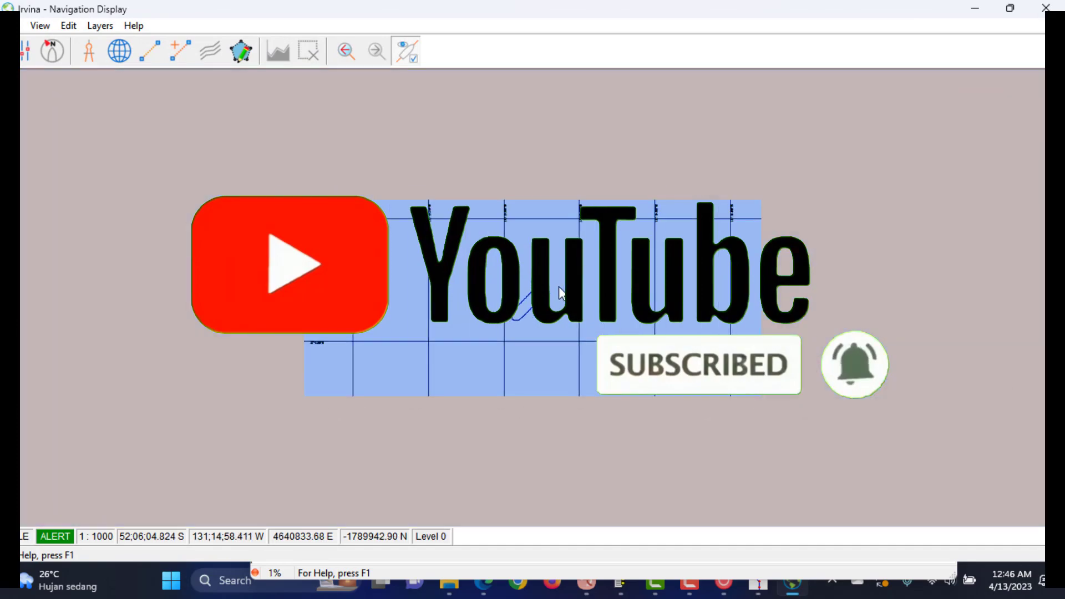
{"action": "scroll", "coordinate": [558, 287], "scroll_direction": "down", "scroll_amount": 1}
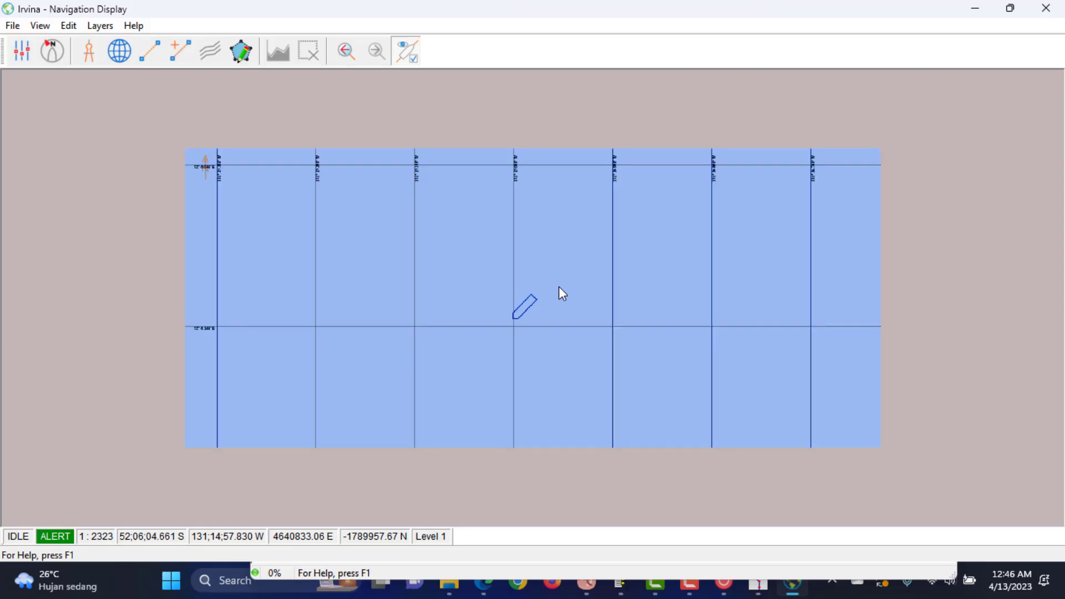
{"action": "scroll", "coordinate": [471, 245], "scroll_direction": "up", "scroll_amount": 1}
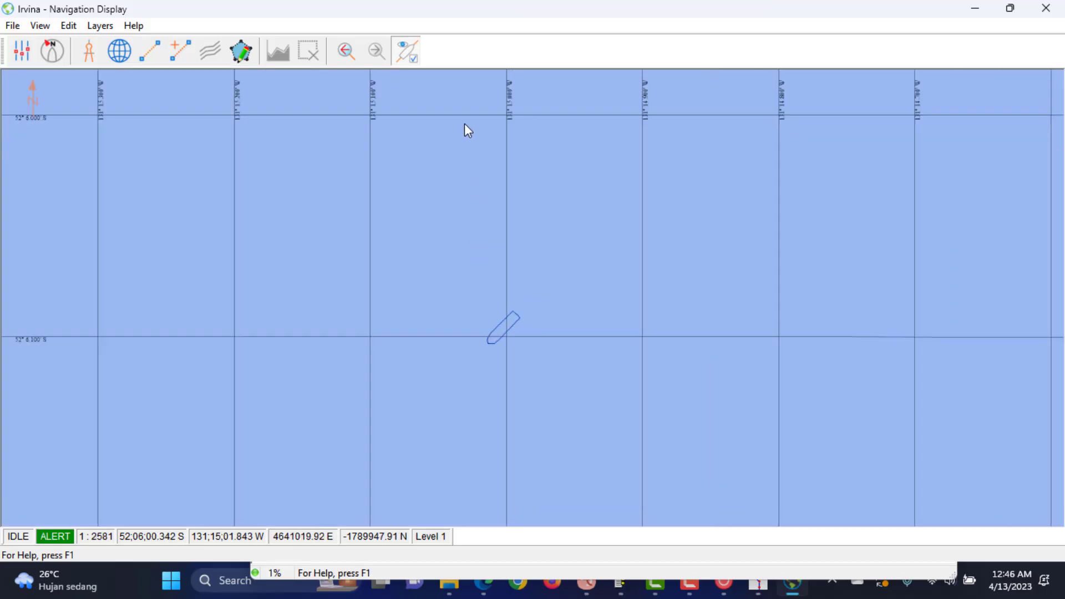
{"action": "scroll", "coordinate": [496, 207], "scroll_direction": "up", "scroll_amount": 1}
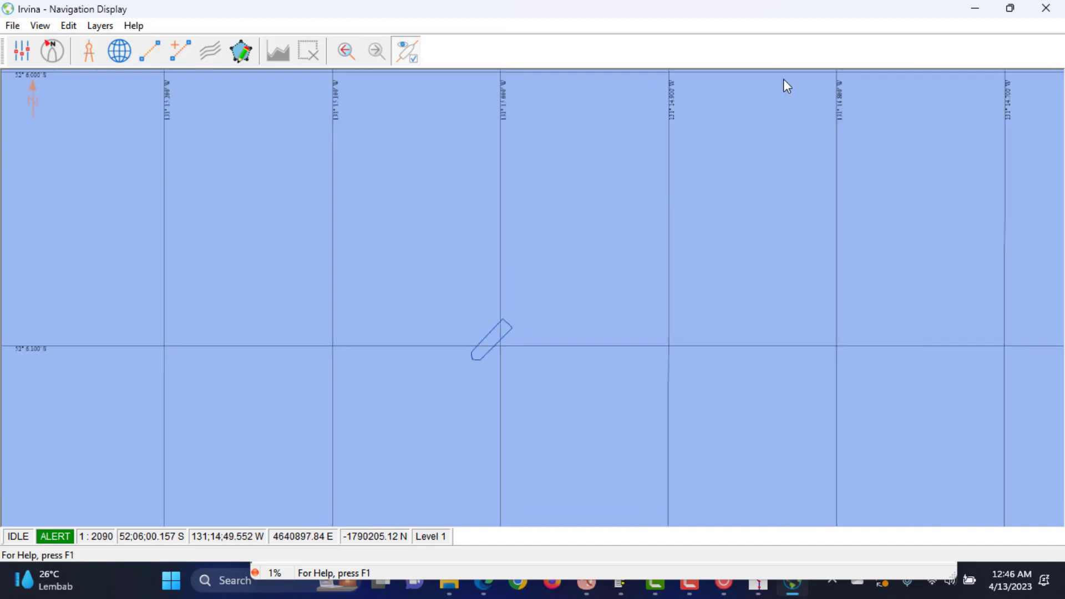
{"action": "left_click", "coordinate": [1008, 13]}
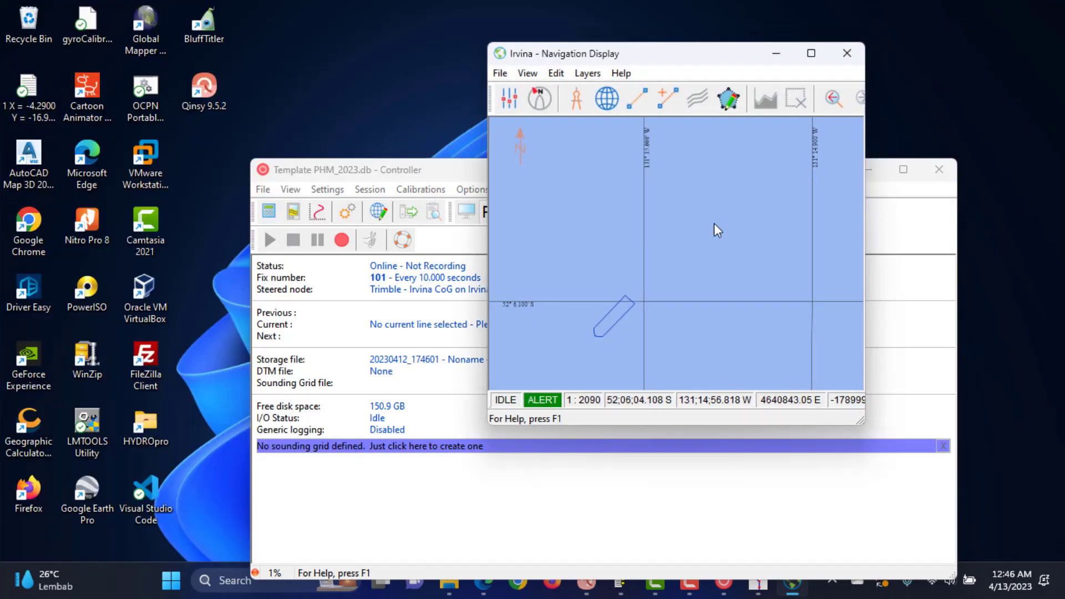
{"action": "left_click", "coordinate": [393, 180]}
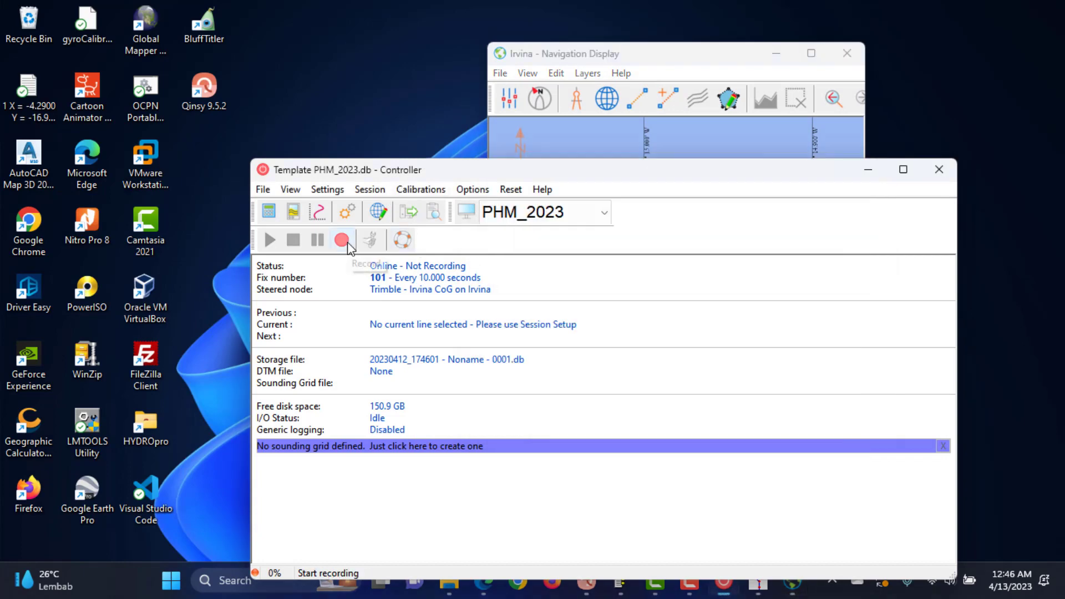